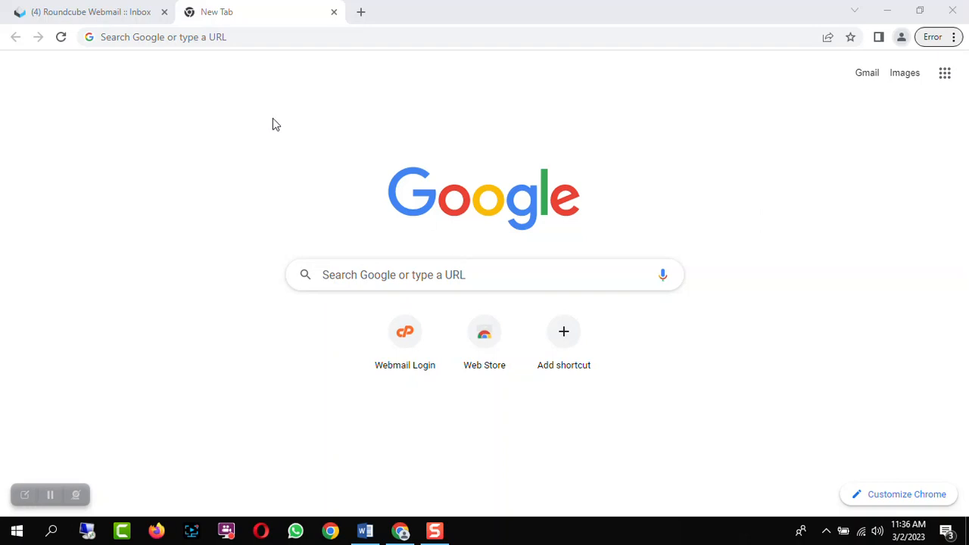
Search Google for fiverr and open the Fiverr official site from the results
{"action": "left_click", "coordinate": [213, 36]}
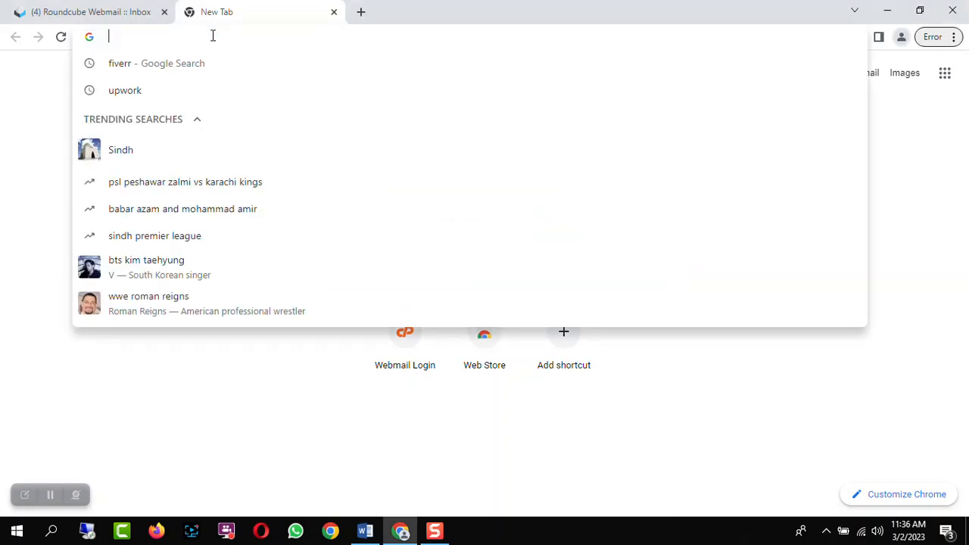
{"action": "type", "text": "fiverr"}
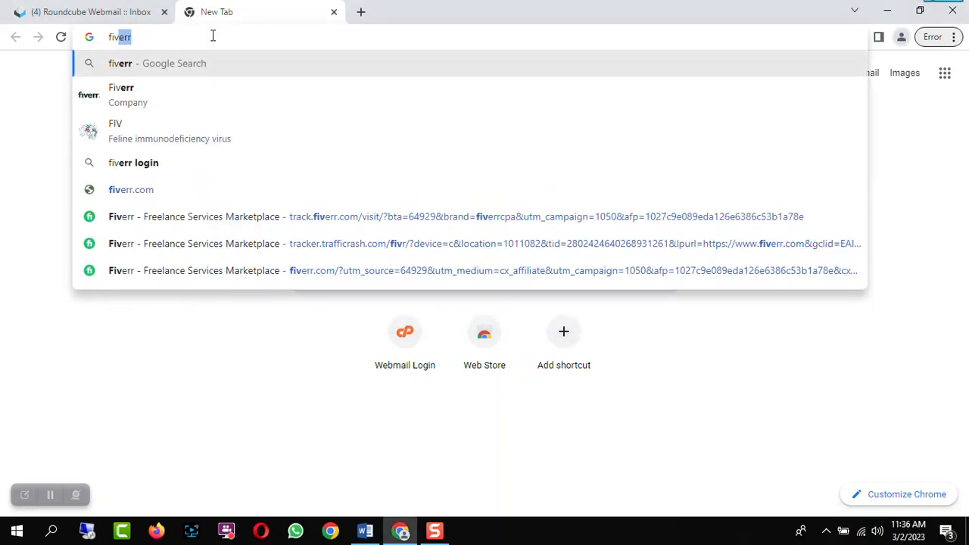
{"action": "key", "text": "Return"}
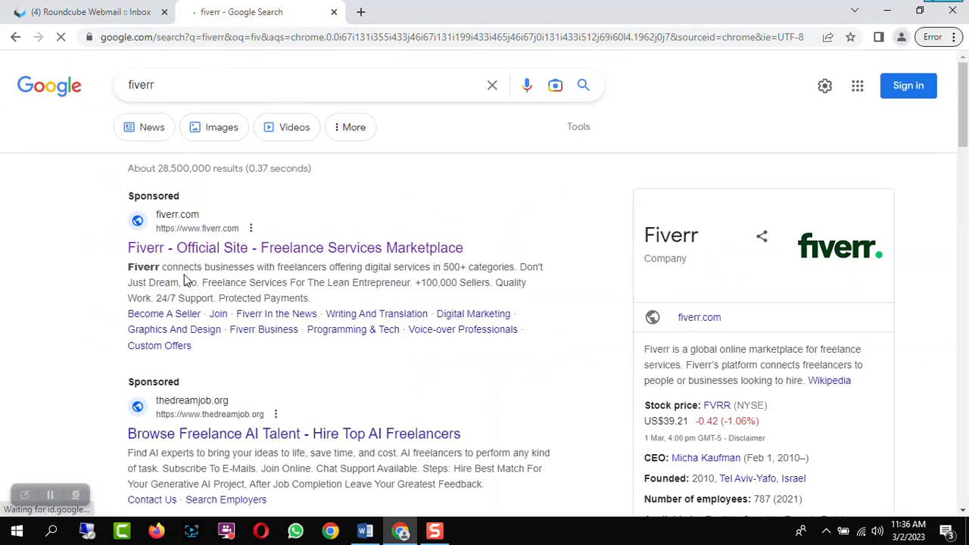
{"action": "left_click", "coordinate": [266, 250]}
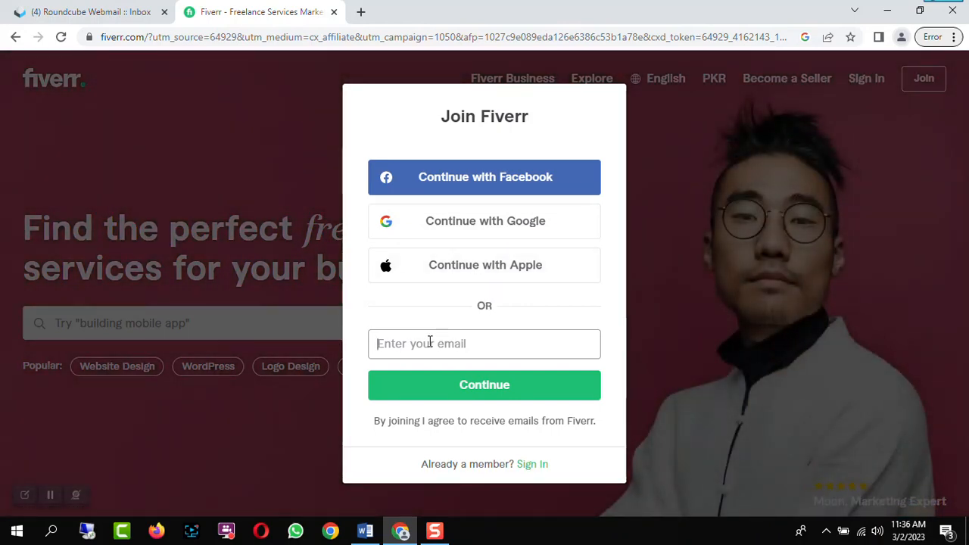
Enter the account e-mail address in the Join Fiverr form and continue
{"action": "left_click", "coordinate": [429, 342]}
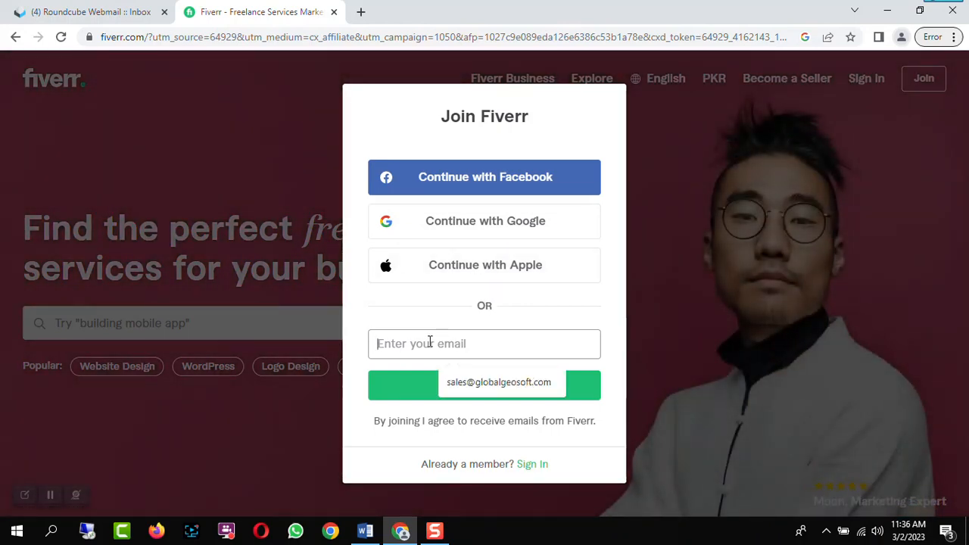
{"action": "left_click", "coordinate": [612, 243]}
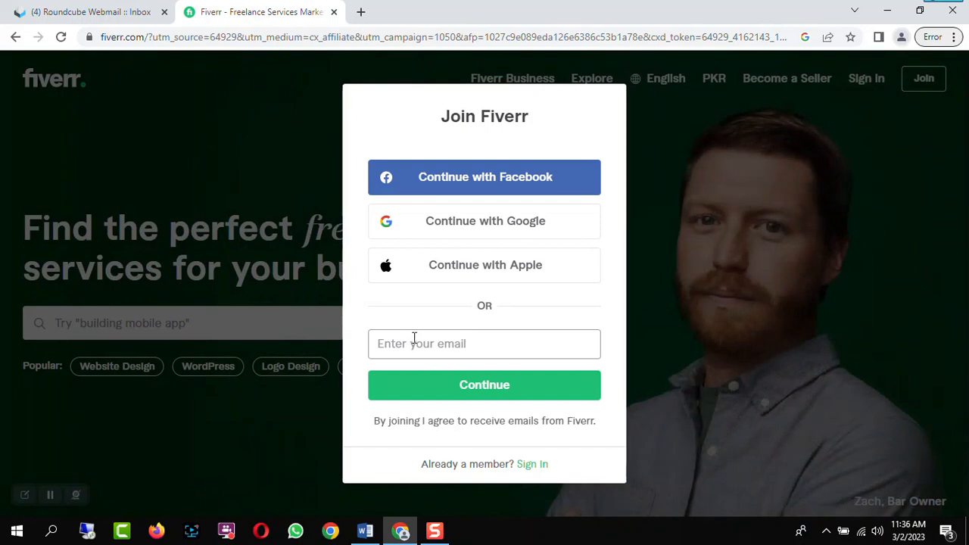
{"action": "left_click", "coordinate": [414, 337]}
{"action": "type", "text": "sales"}
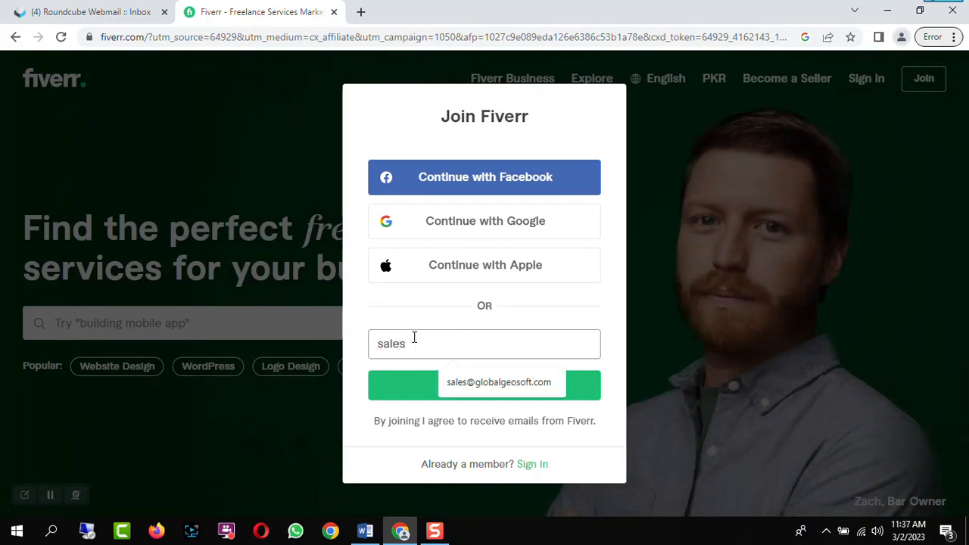
{"action": "type", "text": "@lg"}
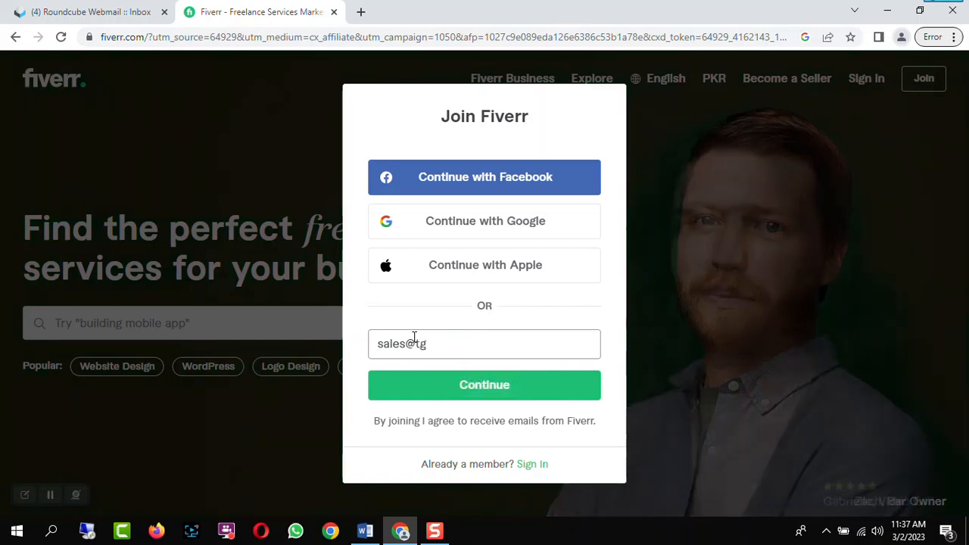
{"action": "key", "text": "BackSpace"}
{"action": "key", "text": "BackSpace"}
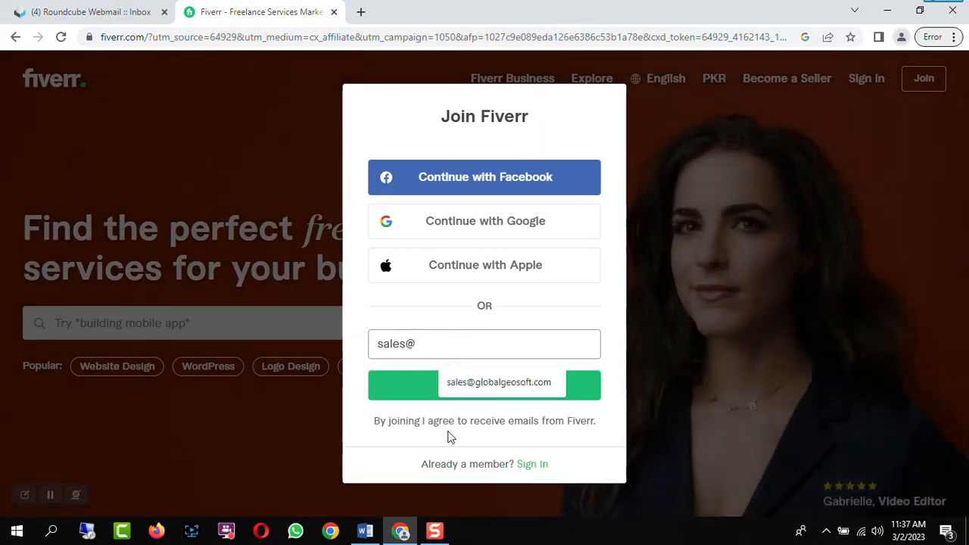
{"action": "left_click", "coordinate": [487, 389]}
{"action": "left_click", "coordinate": [487, 394]}
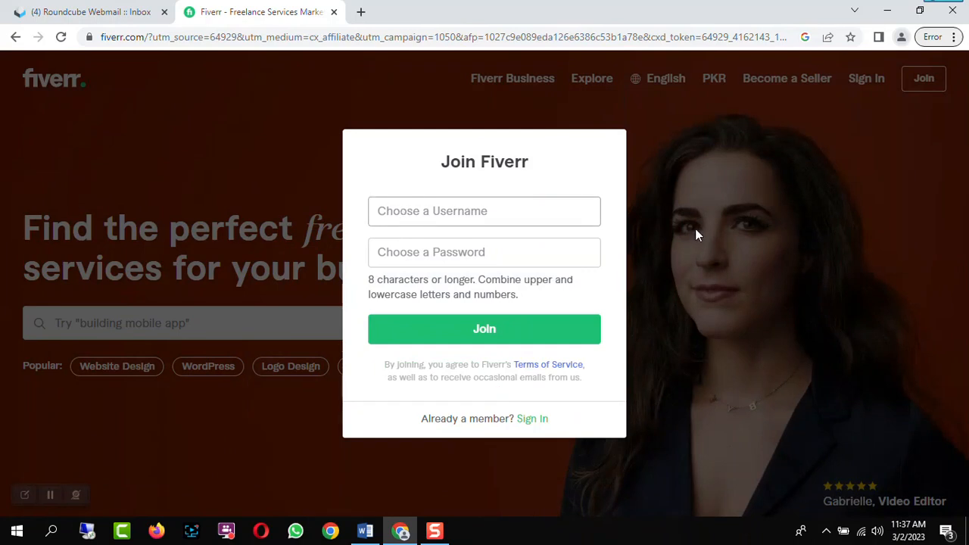
Enter a username for the new account, adjusting its ending until it is accepted
{"action": "type", "text": "Sa"}
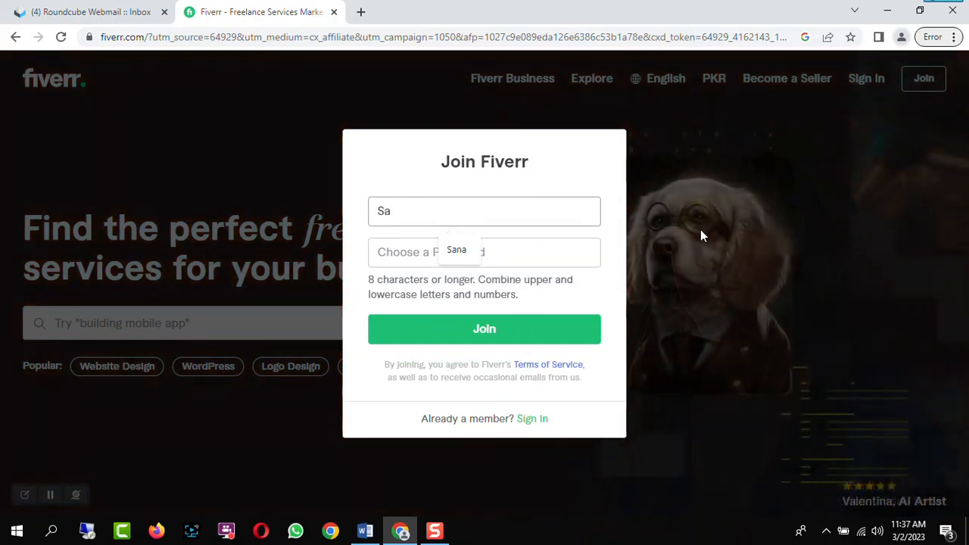
{"action": "type", "text": "na_Grap"}
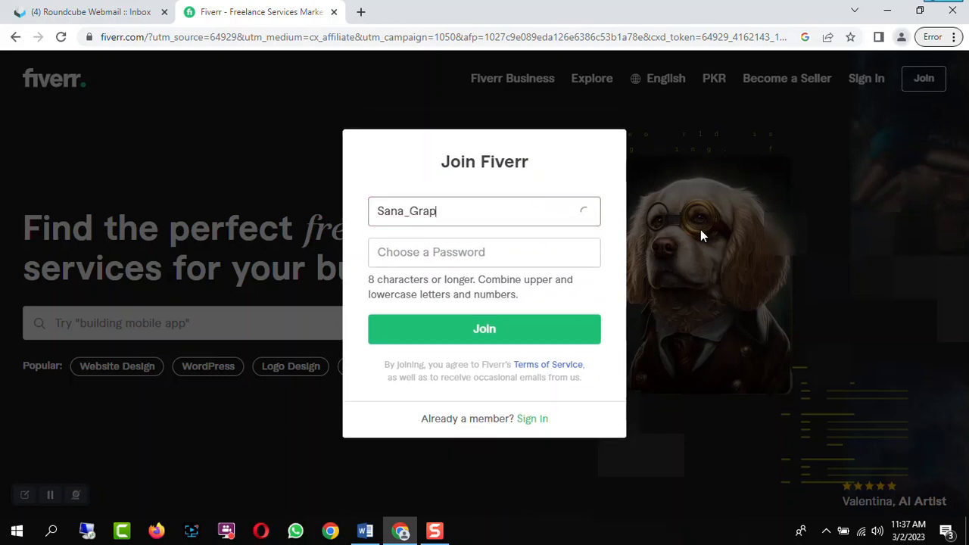
{"action": "type", "text": "hice"}
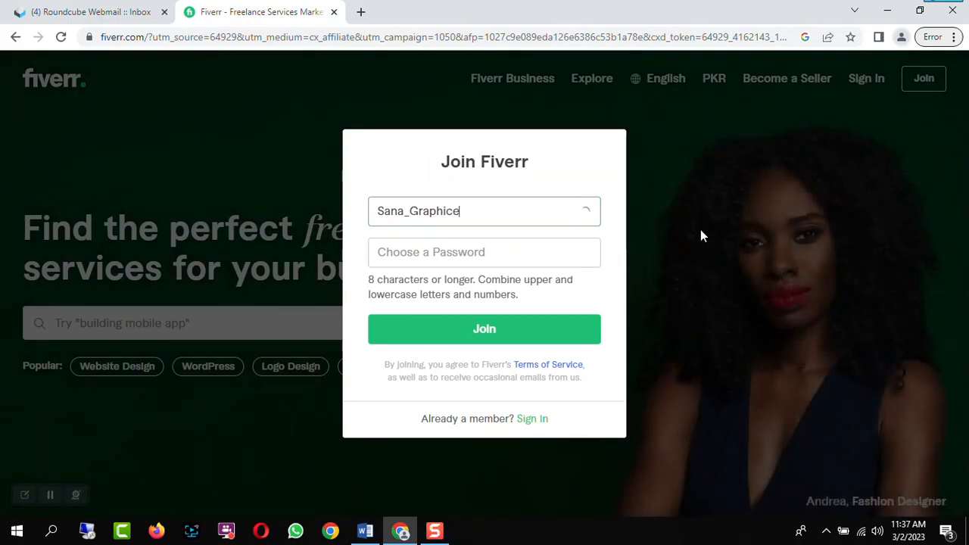
{"action": "key", "text": "BackSpace"}
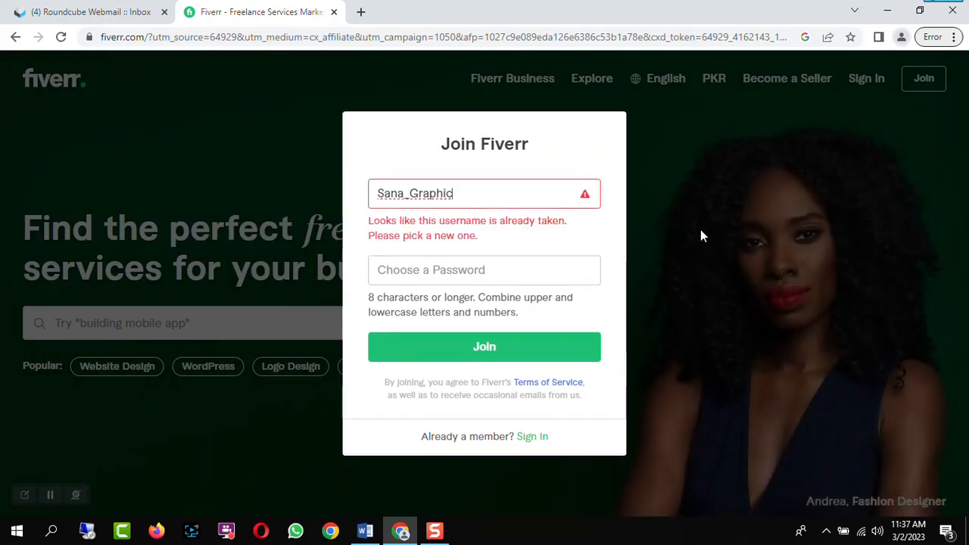
{"action": "type", "text": "D"}
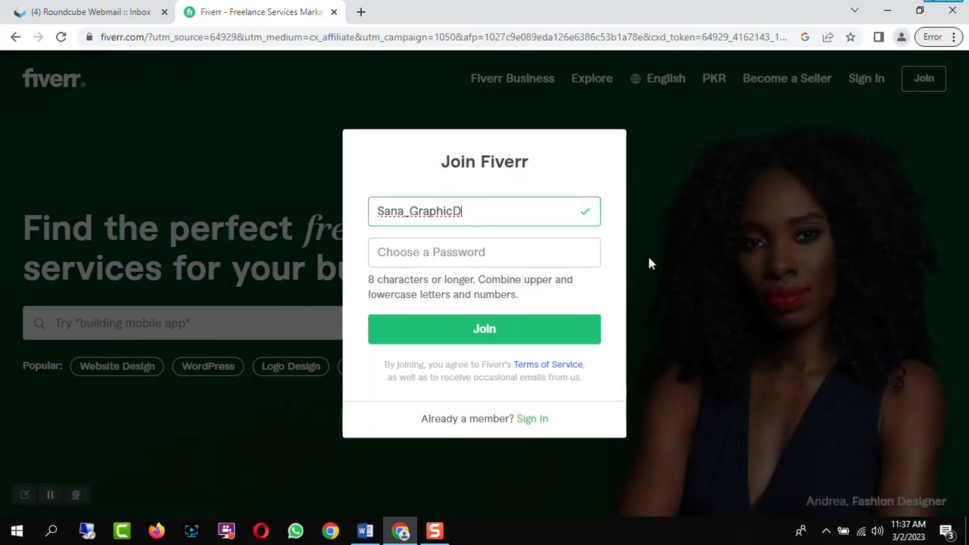
Enter the account password, join Fiverr, and dismiss the welcome survey popup
{"action": "left_click", "coordinate": [410, 246]}
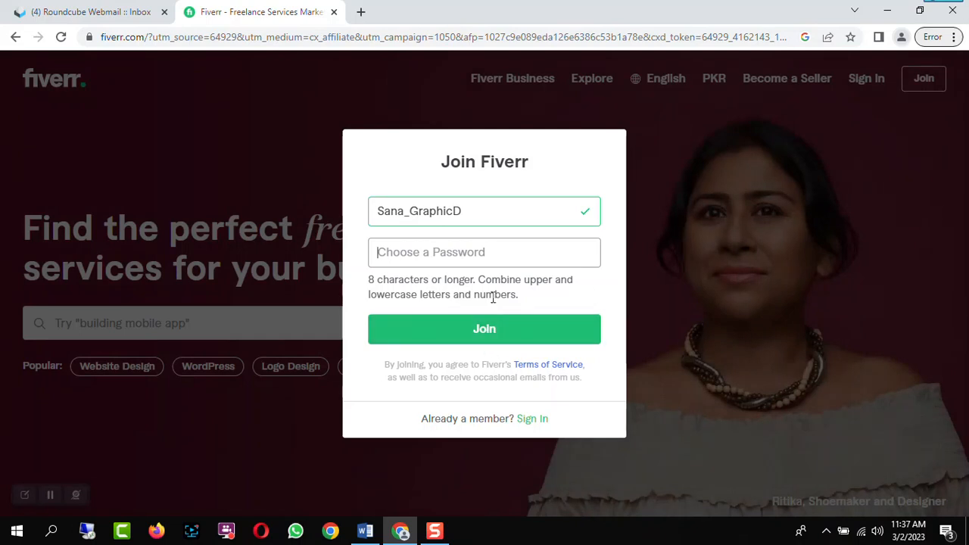
{"action": "type", "text": "•"}
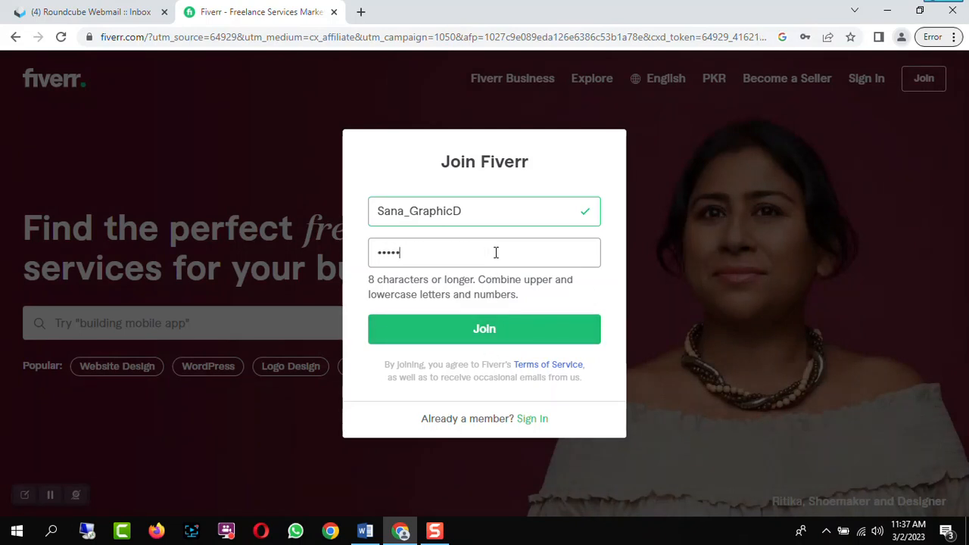
{"action": "type", "text": "•••••••"}
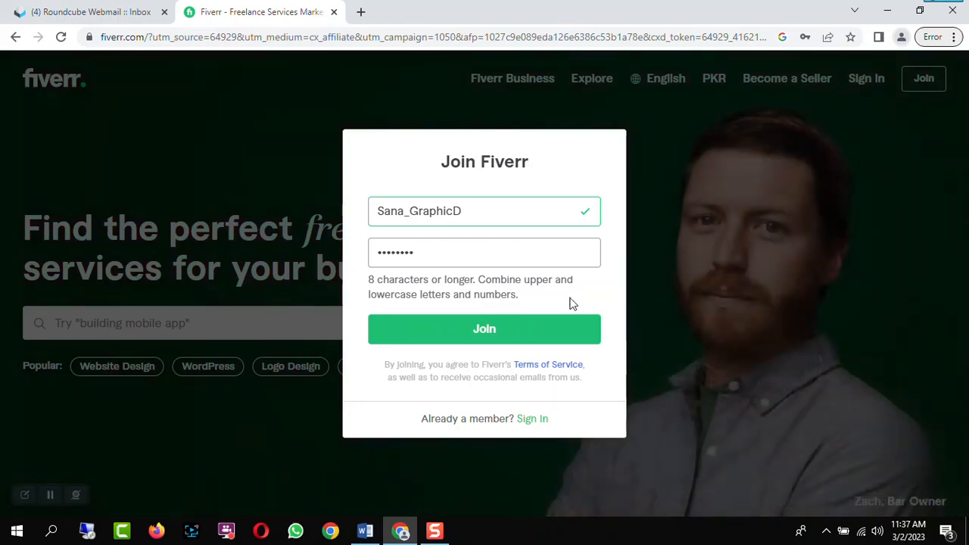
{"action": "left_click", "coordinate": [508, 333]}
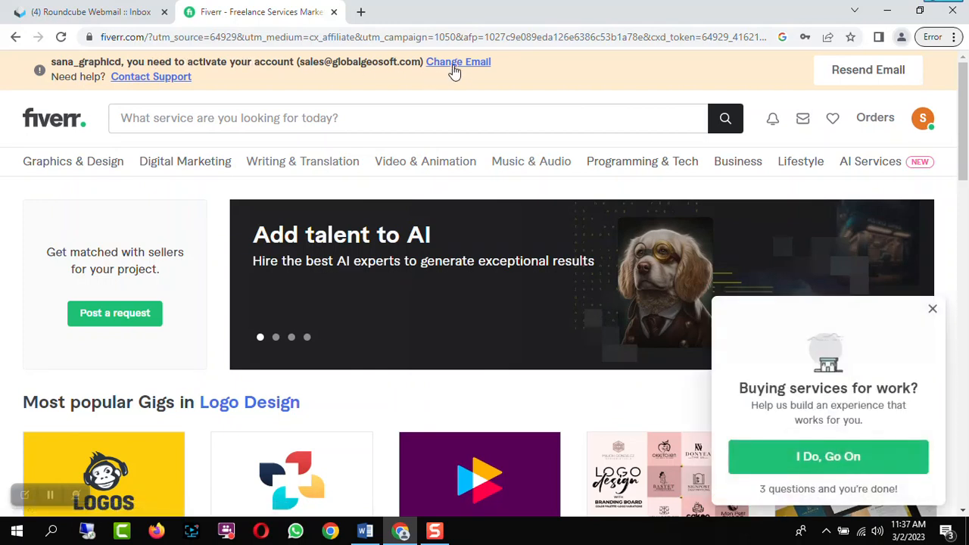
{"action": "left_click", "coordinate": [932, 311]}
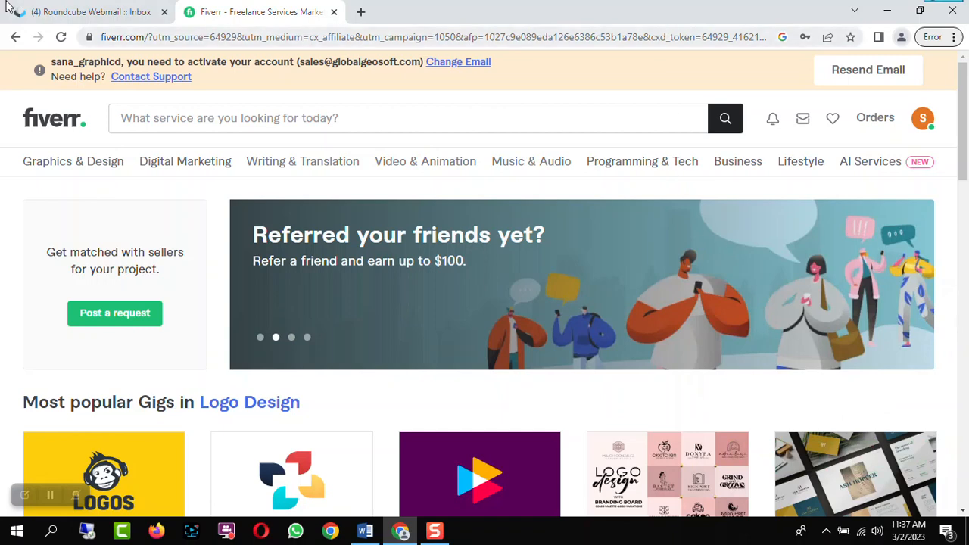
Open Fiverr's activation email in the webmail inbox, activate the account, and close the duplicate Fiverr tab
{"action": "left_click", "coordinate": [44, 10]}
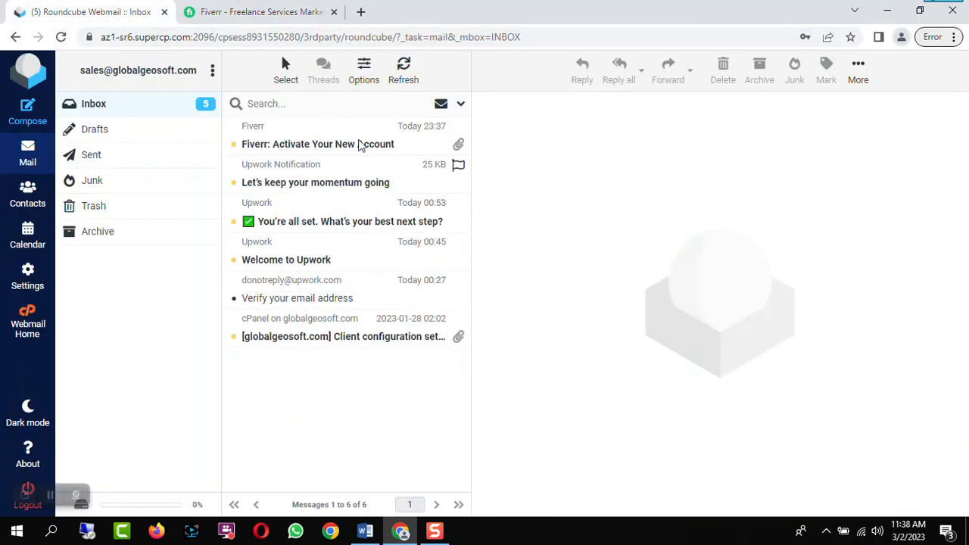
{"action": "left_click", "coordinate": [320, 148]}
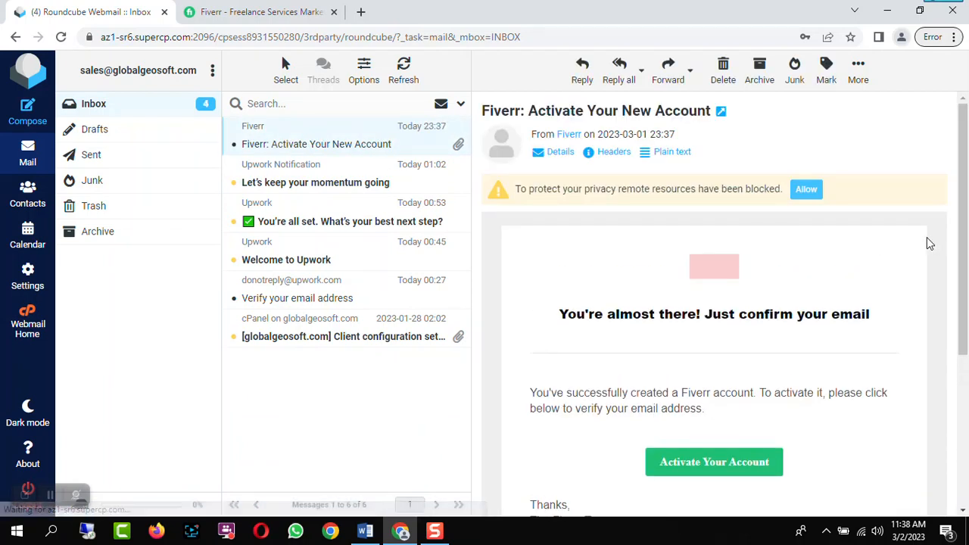
{"action": "scroll", "coordinate": [893, 280], "scroll_direction": "down", "scroll_amount": 2}
{"action": "left_click", "coordinate": [718, 326]}
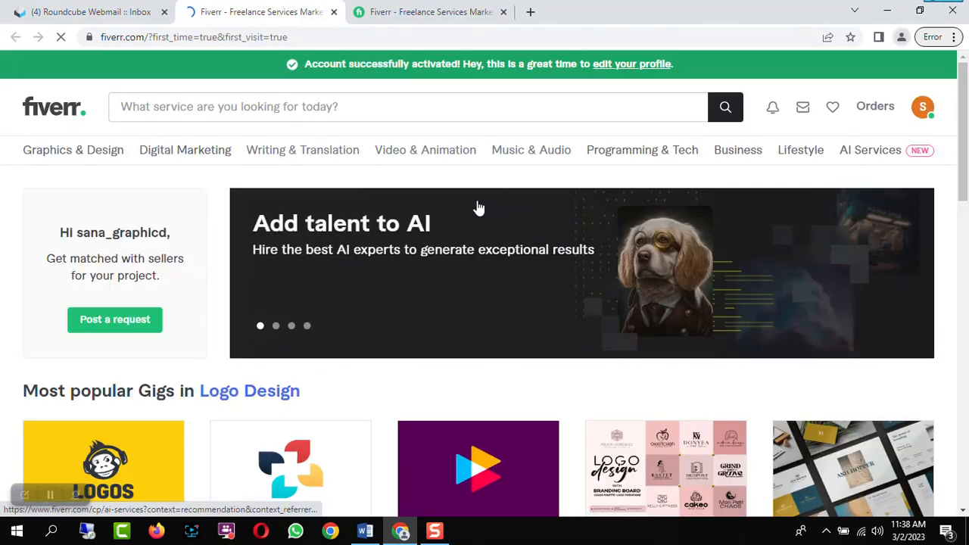
{"action": "left_click", "coordinate": [502, 12]}
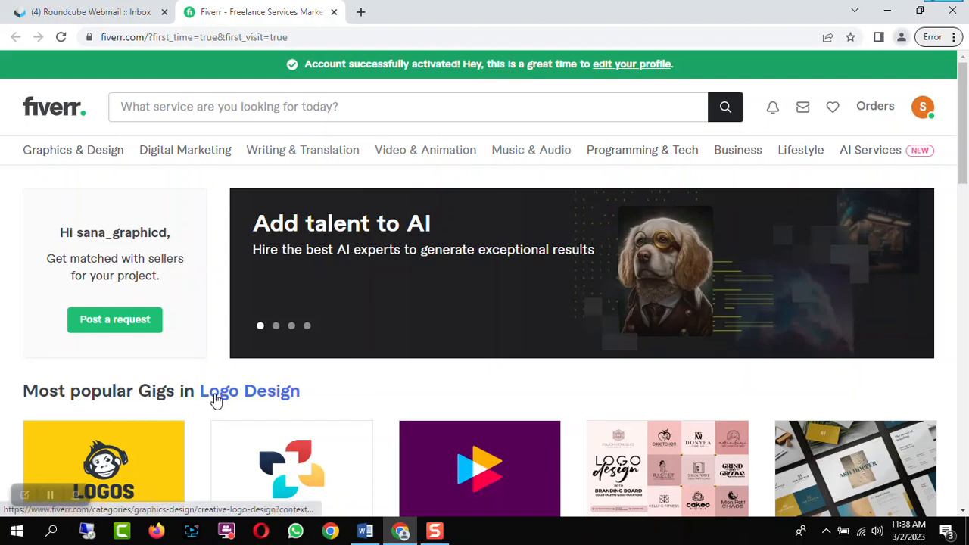
Open the account's profile page from the avatar menu
{"action": "left_click", "coordinate": [52, 495]}
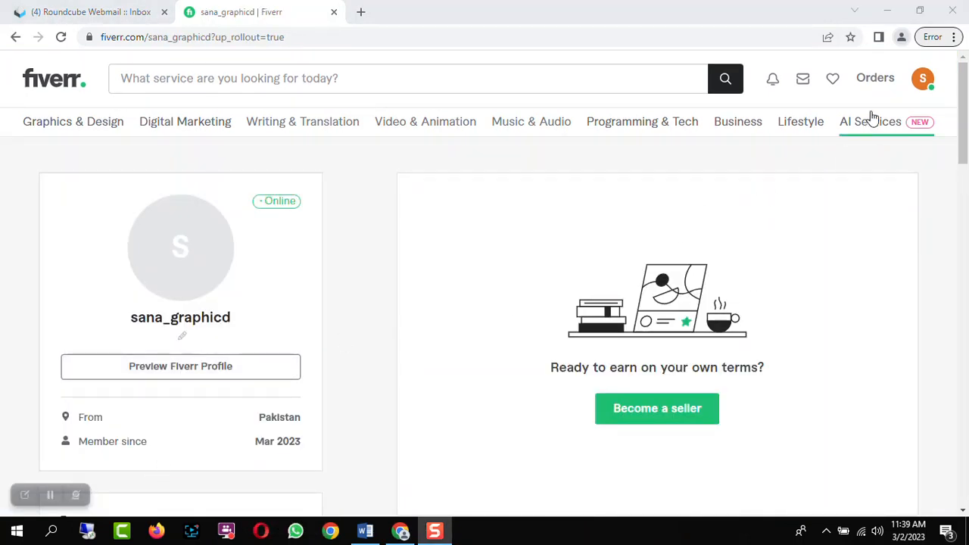
{"action": "left_click", "coordinate": [923, 82]}
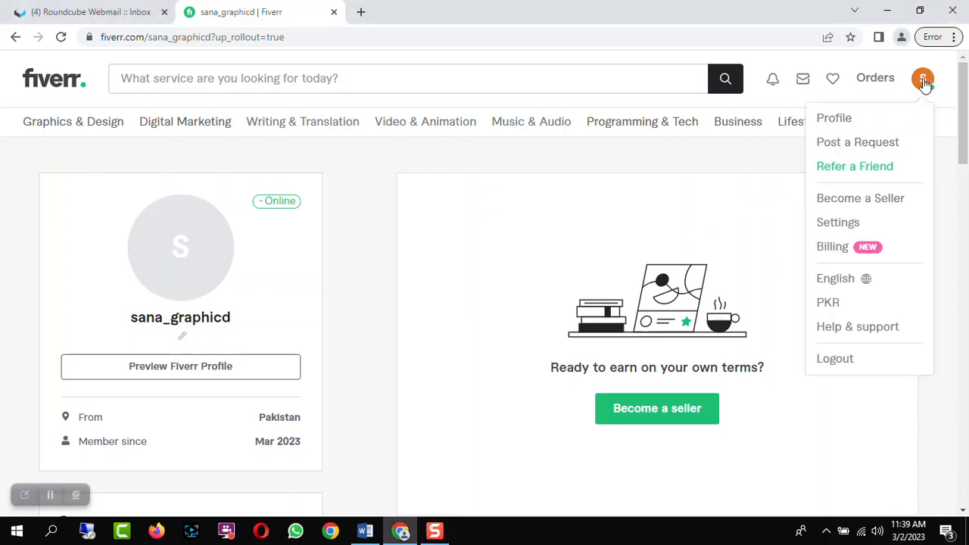
{"action": "left_click", "coordinate": [847, 120]}
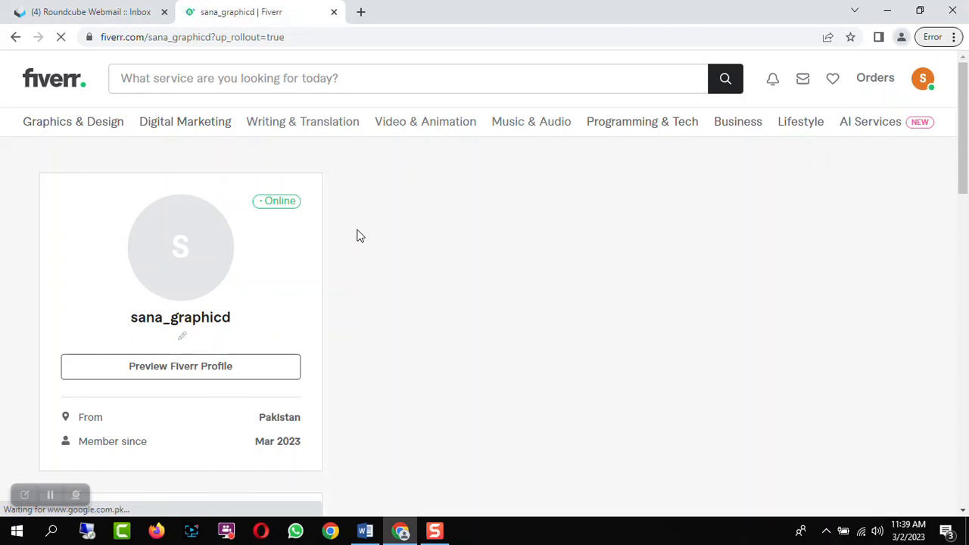
Upload WhatsApp Image 2023-02-14 at 21.00.14.jpeg from the Desktop as the profile picture
{"action": "left_click", "coordinate": [183, 257]}
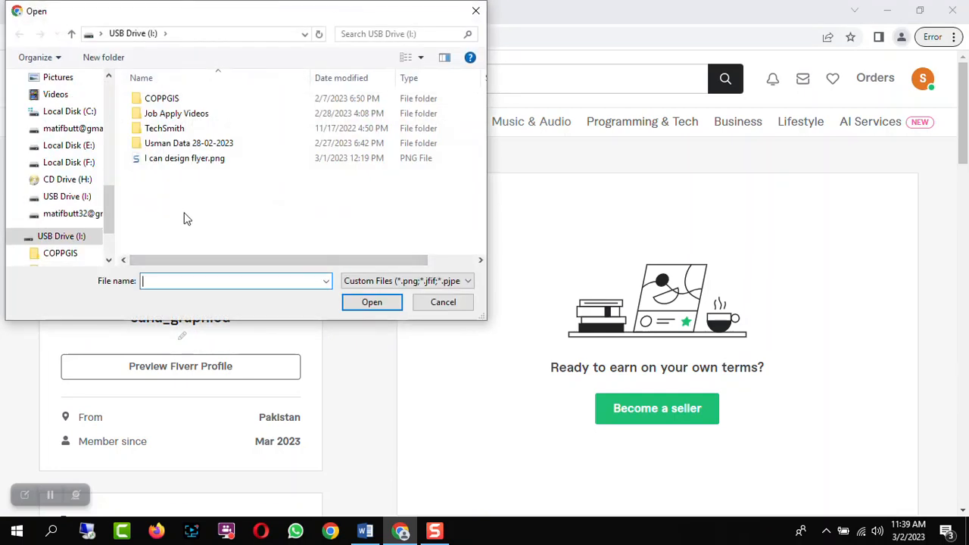
{"action": "left_click_drag", "start_coordinate": [110, 206], "coordinate": [106, 159]}
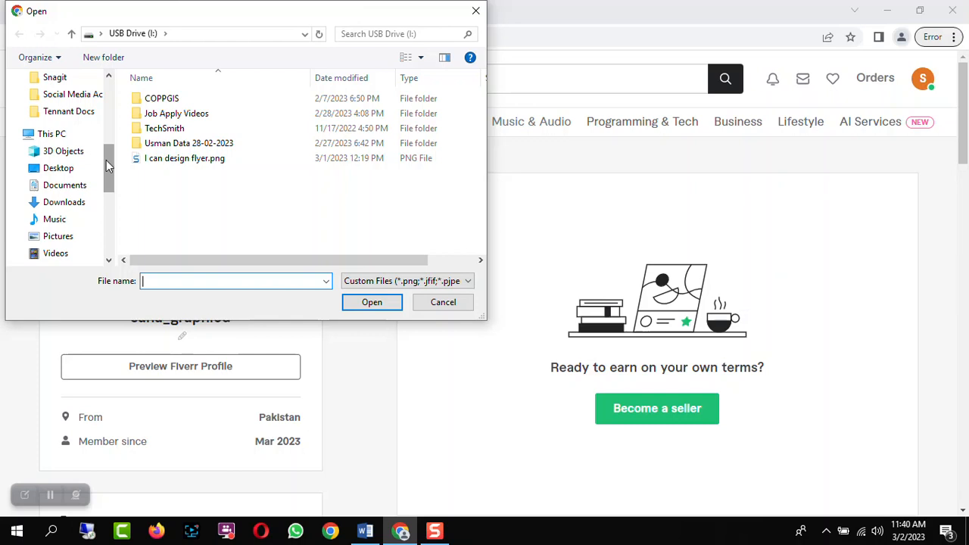
{"action": "mouse_move", "coordinate": [114, 161]}
{"action": "left_mouse_down"}
{"action": "mouse_move", "coordinate": [109, 186]}
{"action": "mouse_move", "coordinate": [110, 175]}
{"action": "left_mouse_up"}
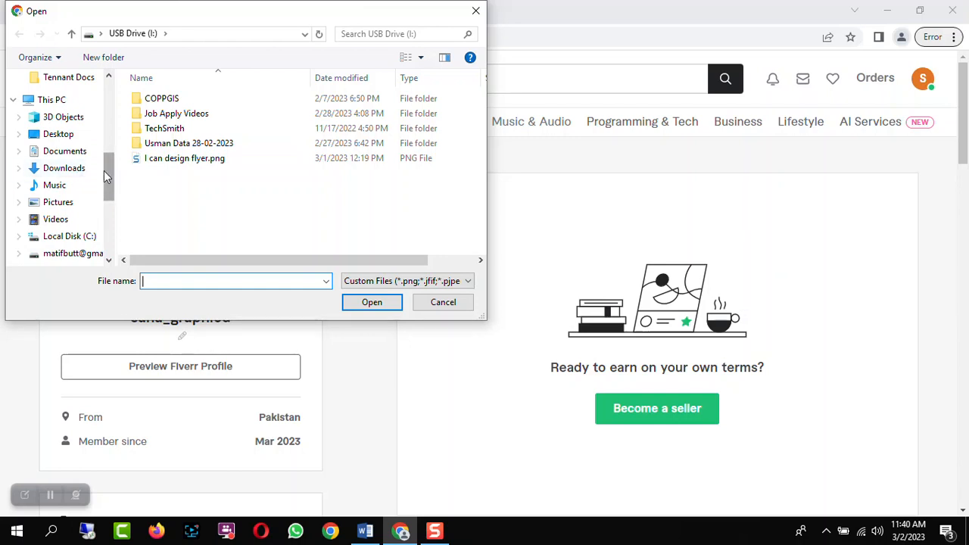
{"action": "left_click", "coordinate": [58, 134]}
{"action": "left_click_drag", "start_coordinate": [480, 96], "coordinate": [483, 173]}
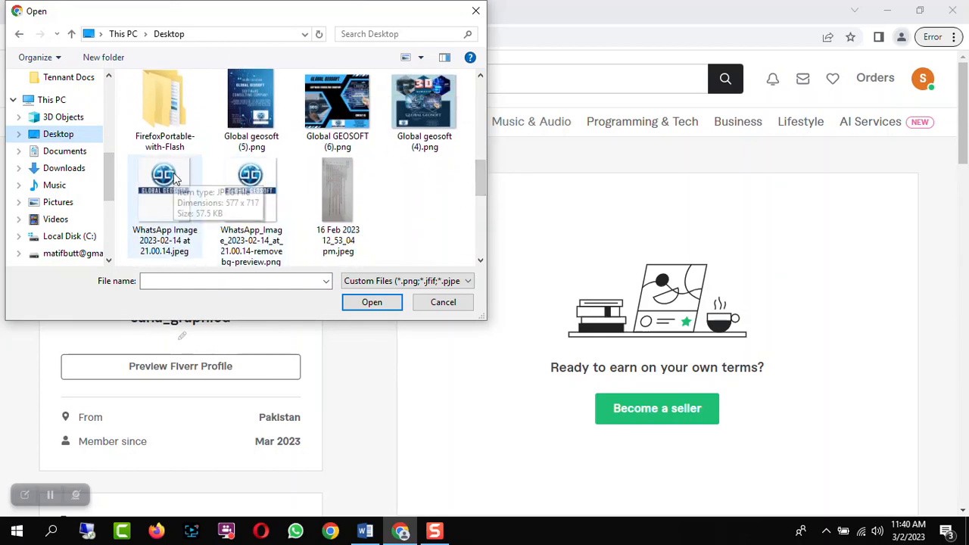
{"action": "left_click", "coordinate": [189, 198]}
{"action": "left_click", "coordinate": [372, 302]}
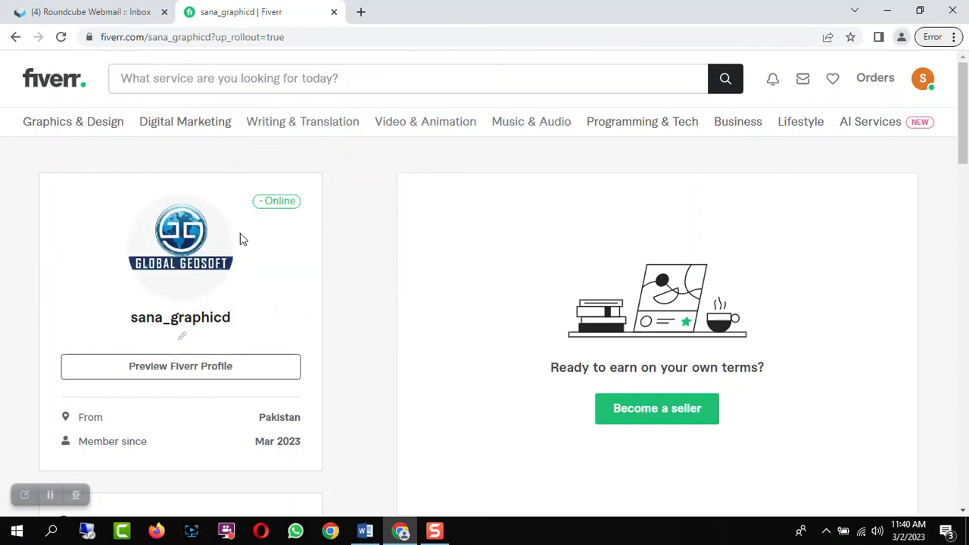
Set the profile's one-line story to "I'm an expert Graphic Designer" and save it
{"action": "scroll", "coordinate": [387, 256], "scroll_direction": "down", "scroll_amount": 1}
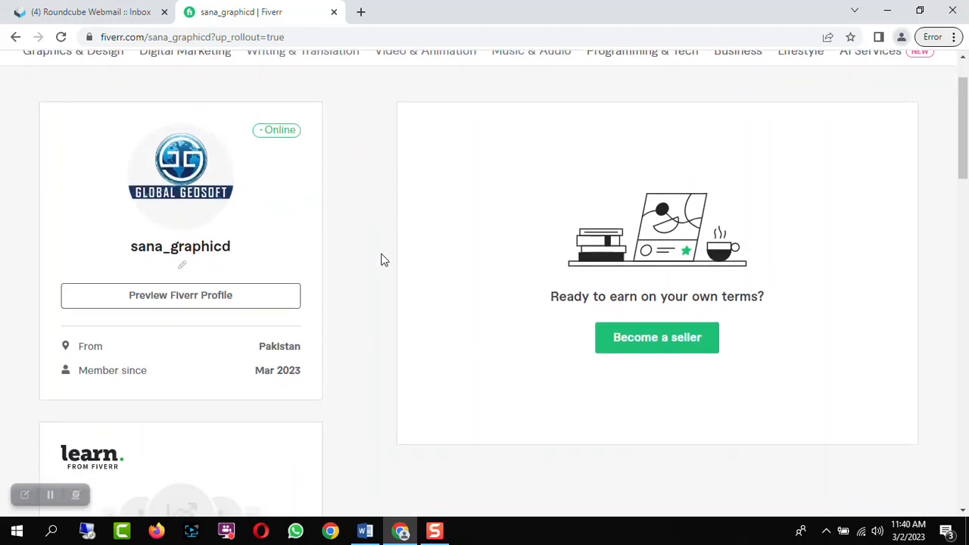
{"action": "scroll", "coordinate": [369, 249], "scroll_direction": "down", "scroll_amount": 1}
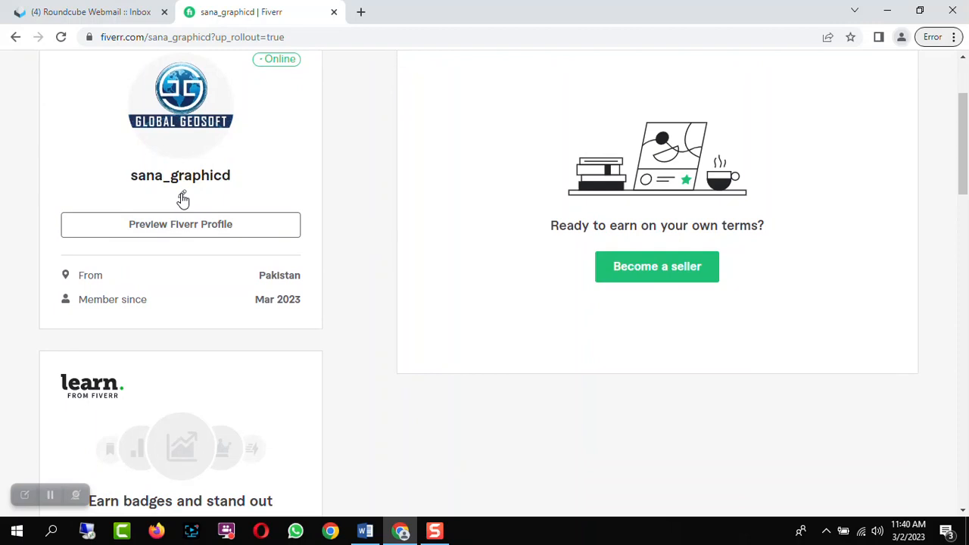
{"action": "left_click", "coordinate": [183, 197]}
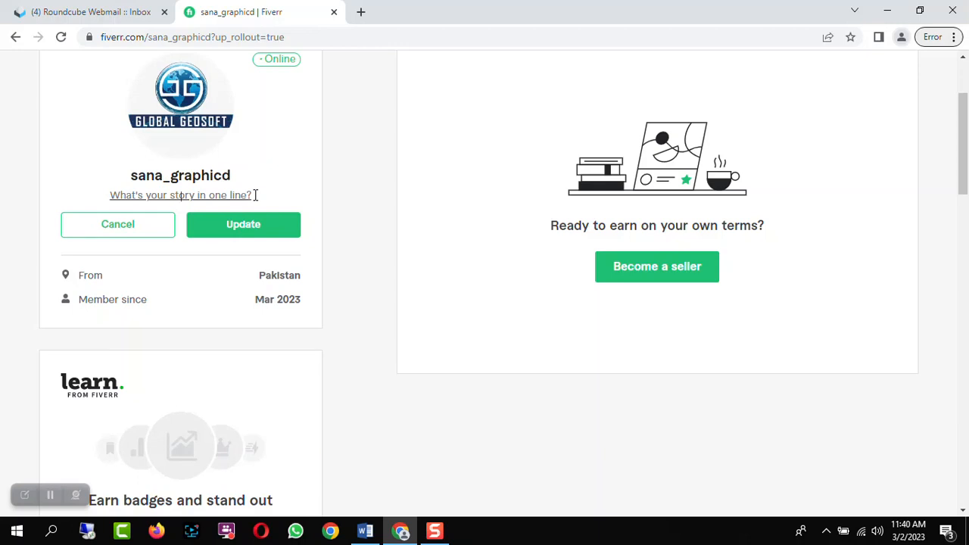
{"action": "type", "text": "I"}
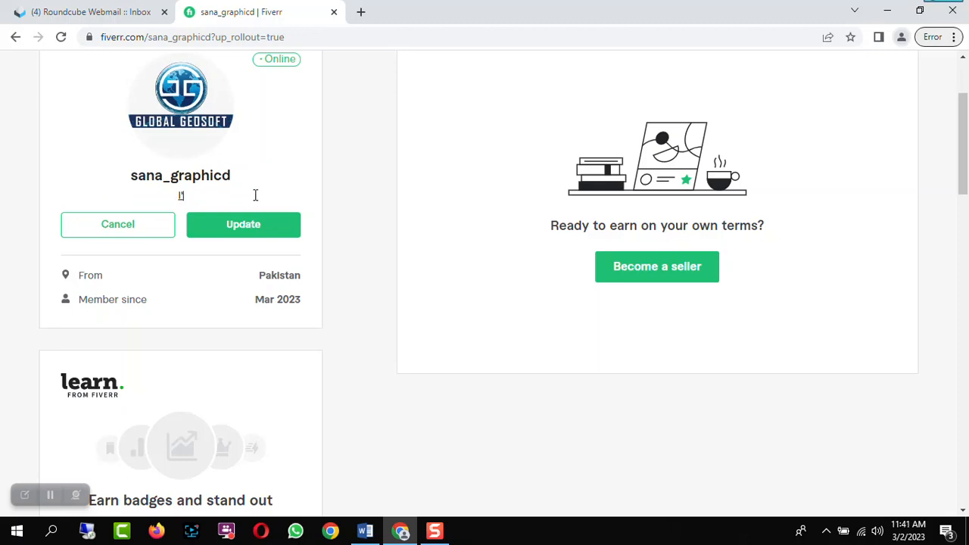
{"action": "type", "text": "'m an expert"}
{"action": "type", "text": "Grapg"}
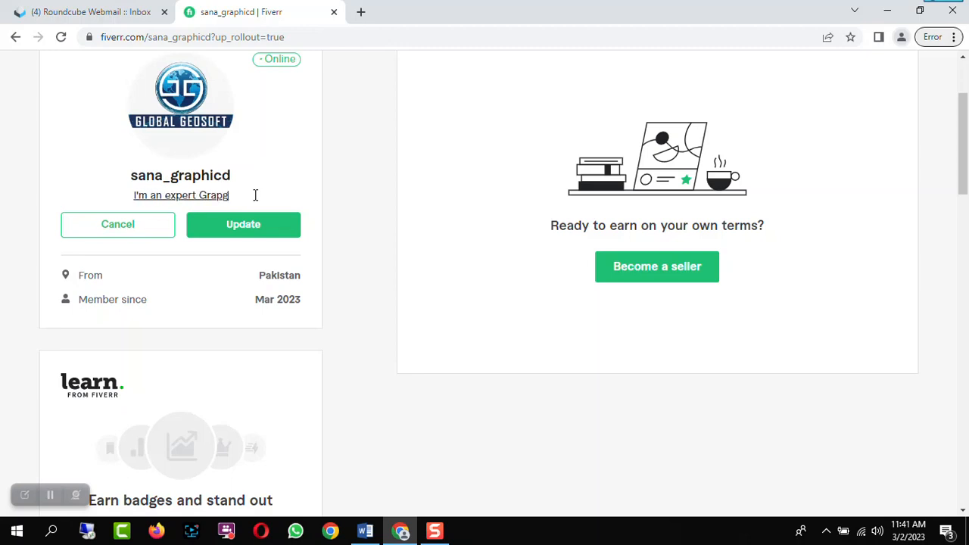
{"action": "key", "text": "BackSpace"}
{"action": "type", "text": "hi"}
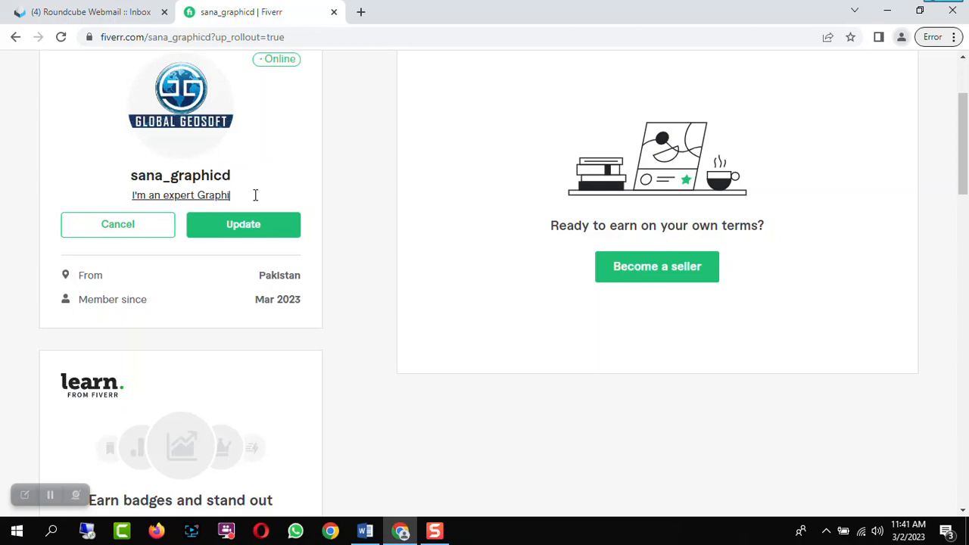
{"action": "type", "text": "c De"}
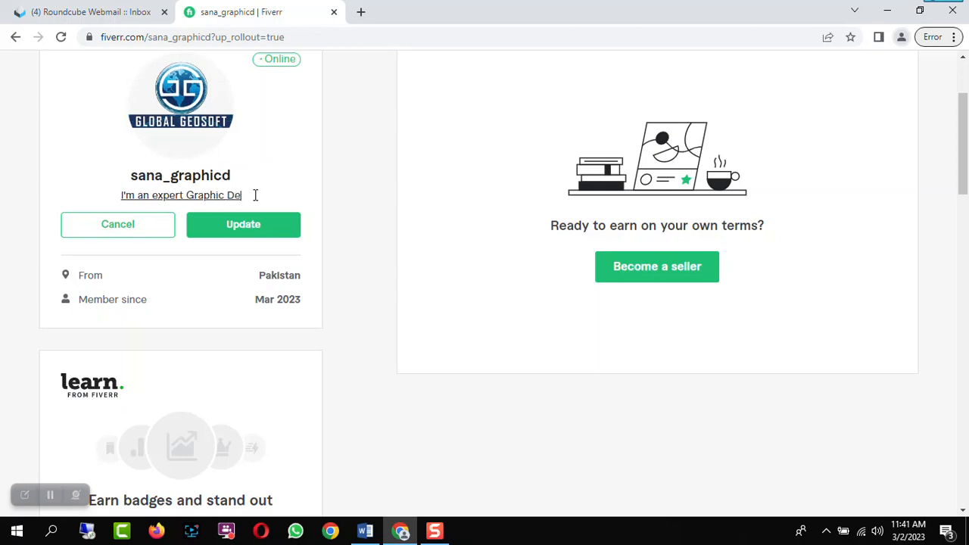
{"action": "type", "text": "signer"}
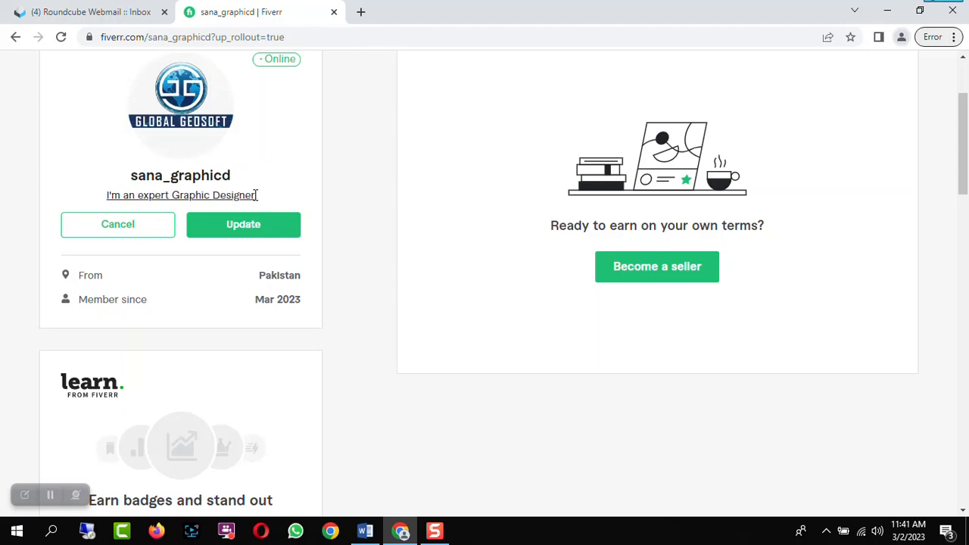
{"action": "left_click", "coordinate": [255, 232]}
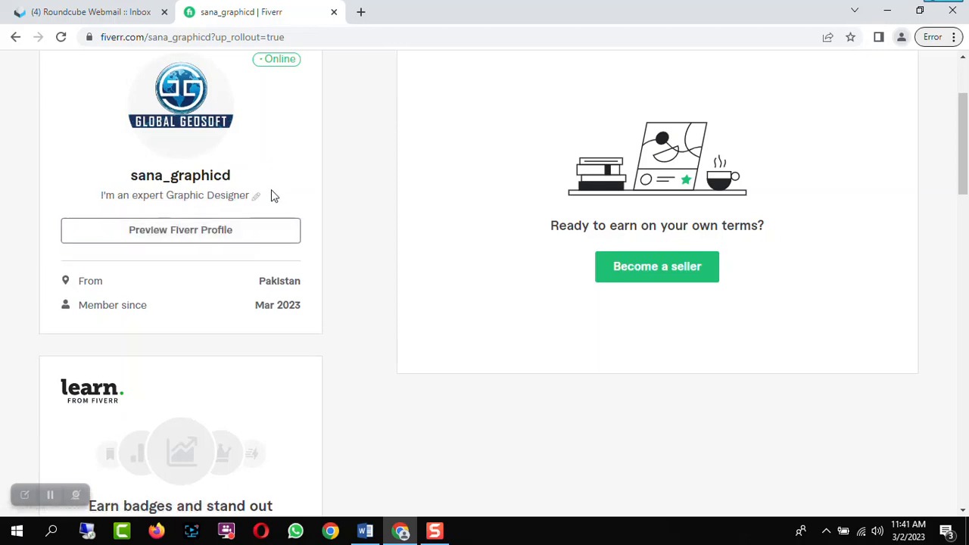
Paste a graphic-designer self-introduction into the profile Description, review the pasted text, and save it
{"action": "scroll", "coordinate": [279, 190], "scroll_direction": "down", "scroll_amount": 2}
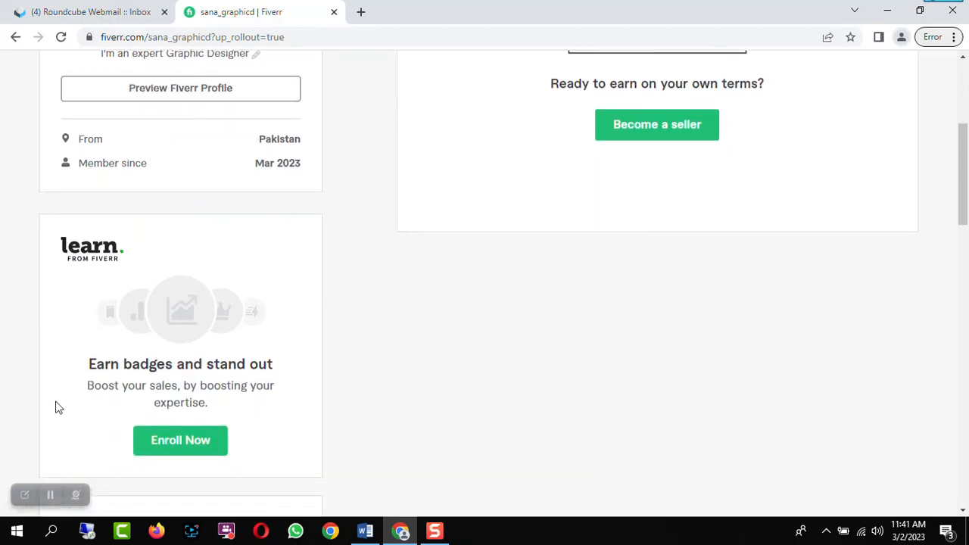
{"action": "scroll", "coordinate": [336, 368], "scroll_direction": "down", "scroll_amount": 1}
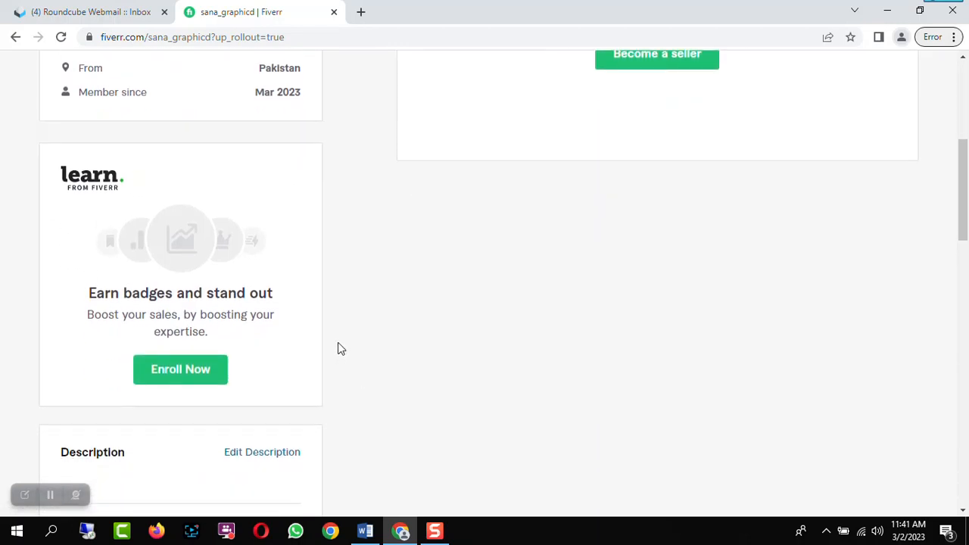
{"action": "scroll", "coordinate": [340, 346], "scroll_direction": "down", "scroll_amount": 1}
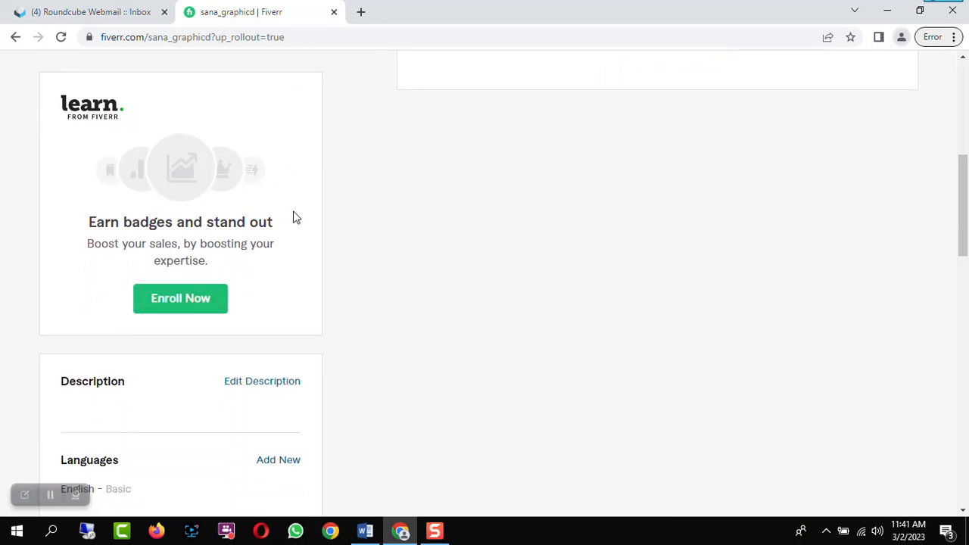
{"action": "scroll", "coordinate": [296, 223], "scroll_direction": "down", "scroll_amount": 2}
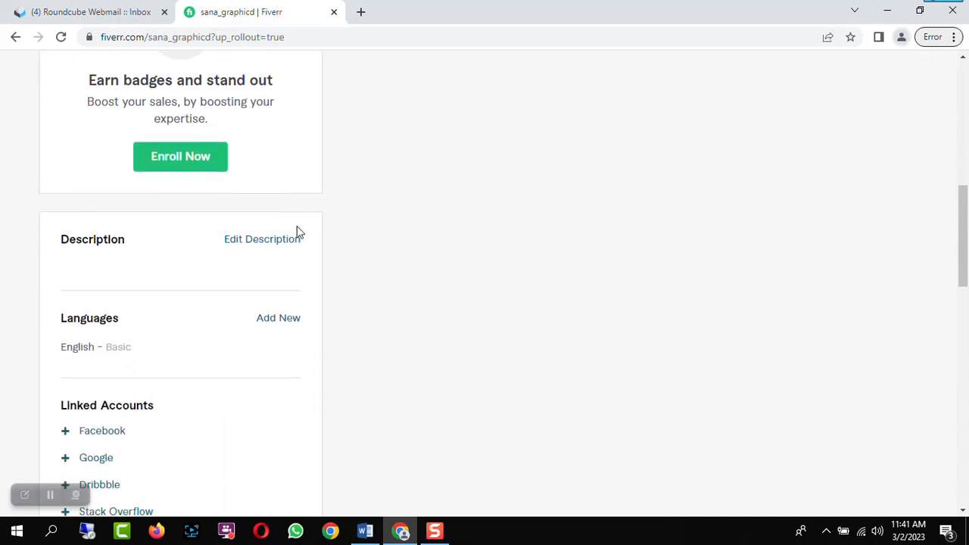
{"action": "left_click", "coordinate": [255, 240]}
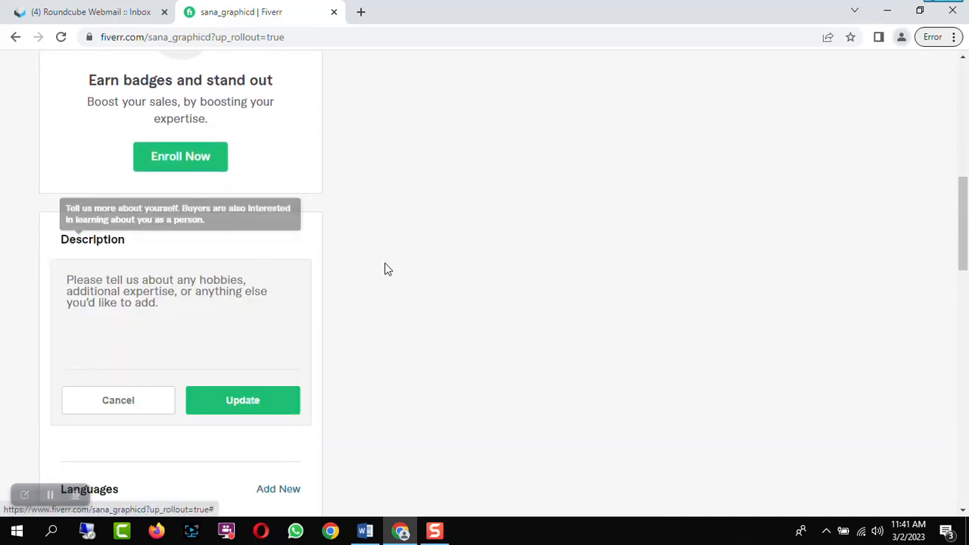
{"action": "left_click", "coordinate": [80, 280]}
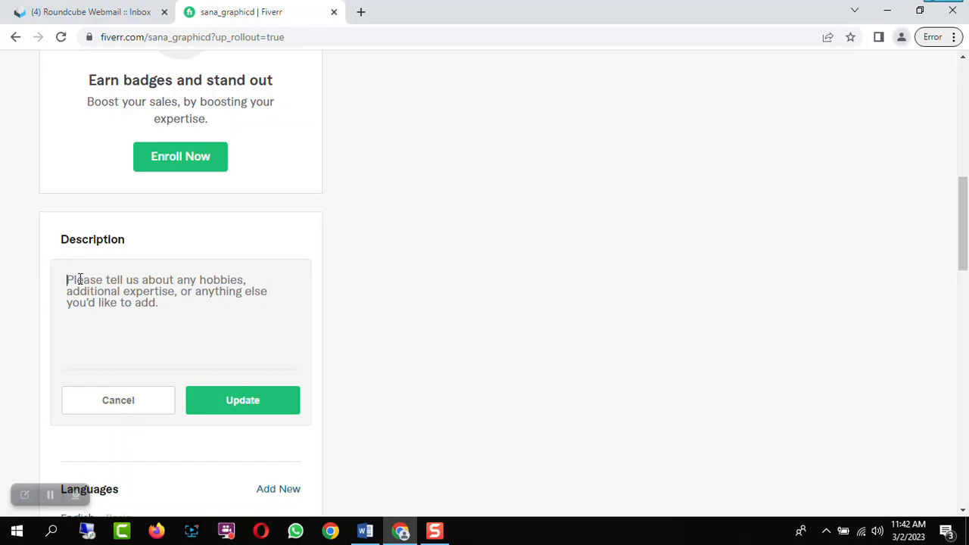
{"action": "key", "text": "ctrl+v"}
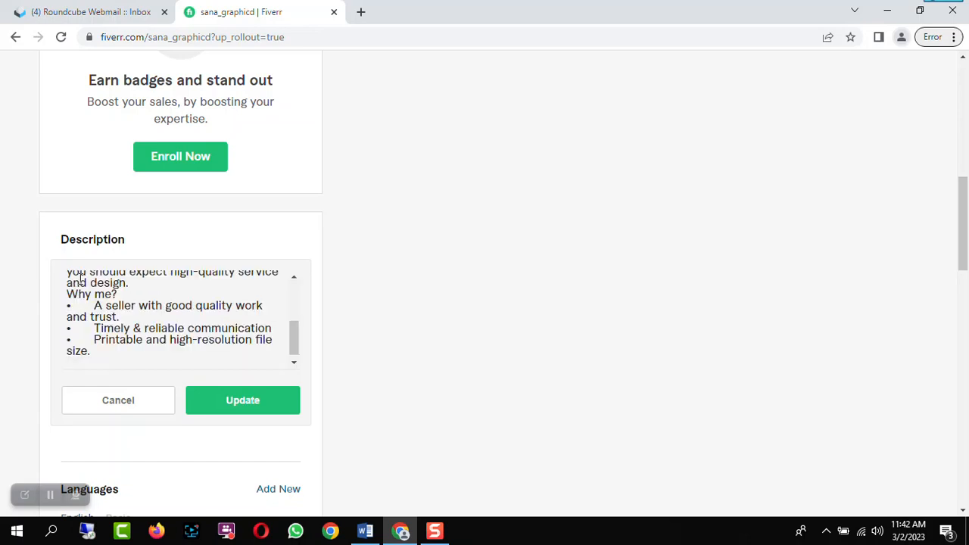
{"action": "scroll", "coordinate": [152, 344], "scroll_direction": "up", "scroll_amount": 2}
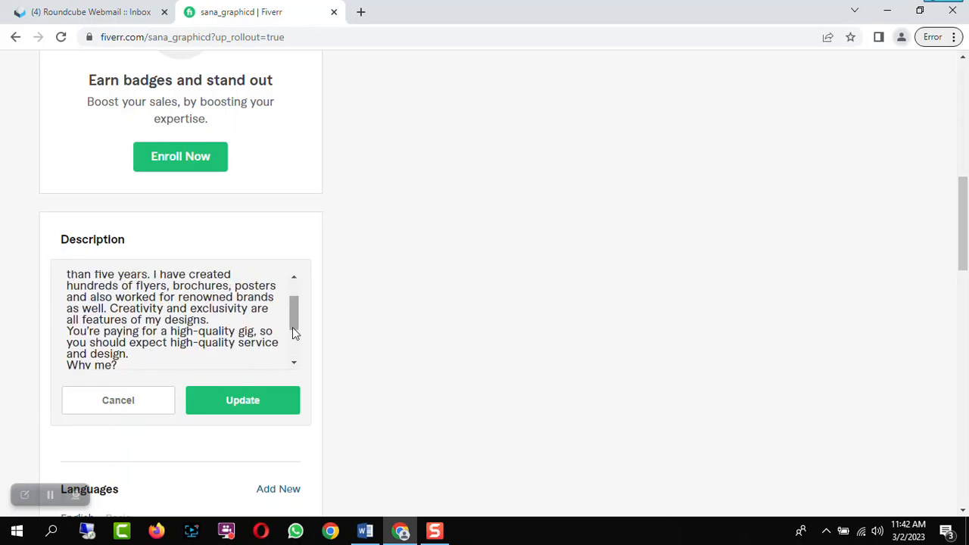
{"action": "left_click_drag", "start_coordinate": [292, 311], "coordinate": [291, 283]}
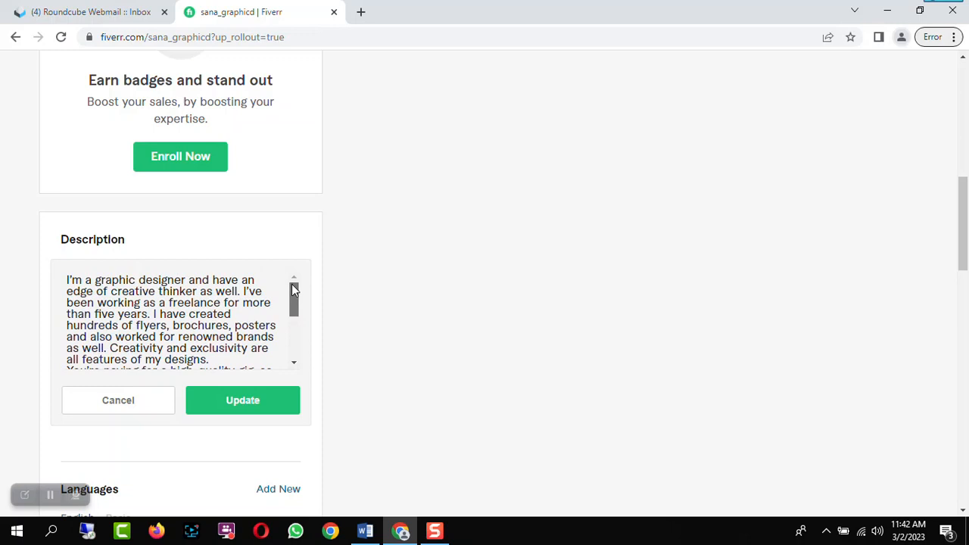
{"action": "left_click_drag", "start_coordinate": [293, 293], "coordinate": [295, 348]}
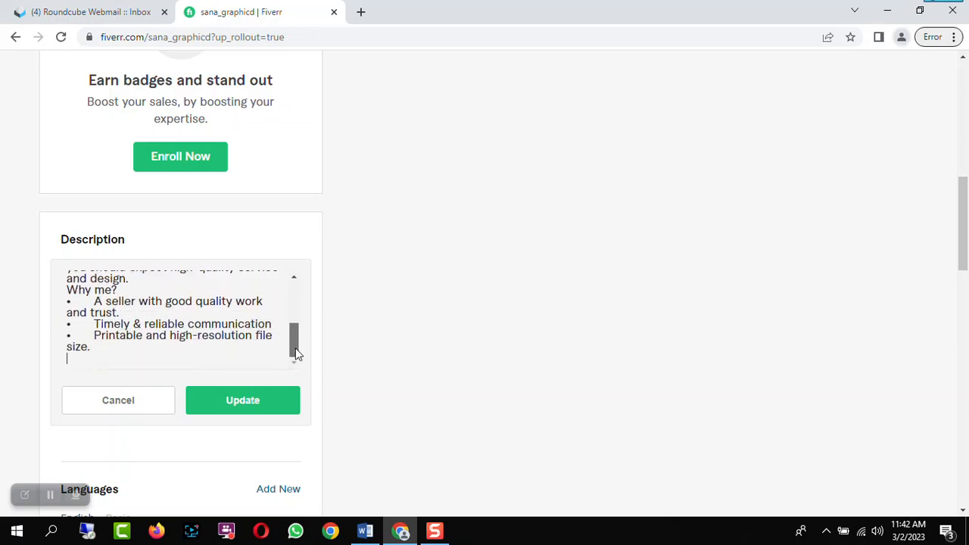
{"action": "left_click", "coordinate": [271, 405]}
Add English as a profile language at the Native/Bilingual level
{"action": "scroll", "coordinate": [413, 315], "scroll_direction": "down", "scroll_amount": 3}
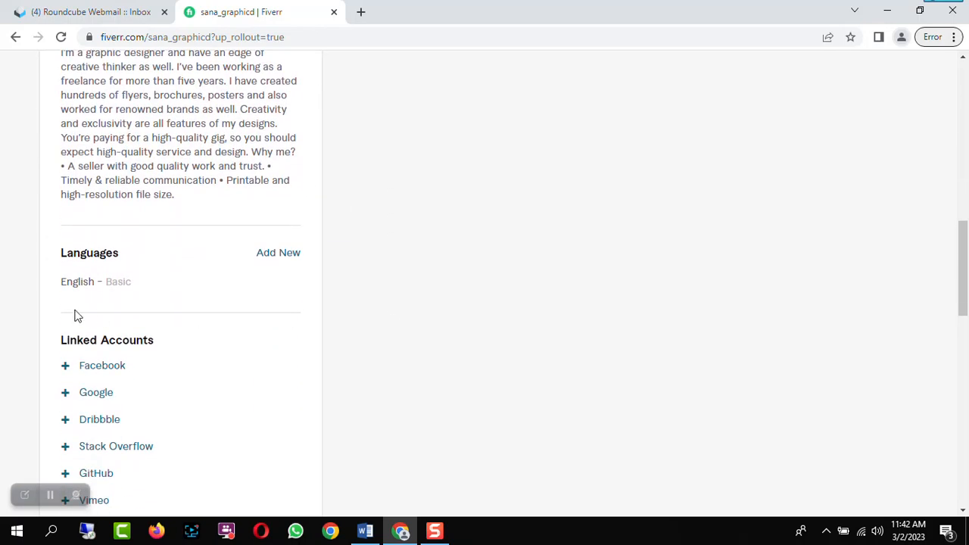
{"action": "left_click", "coordinate": [288, 257]}
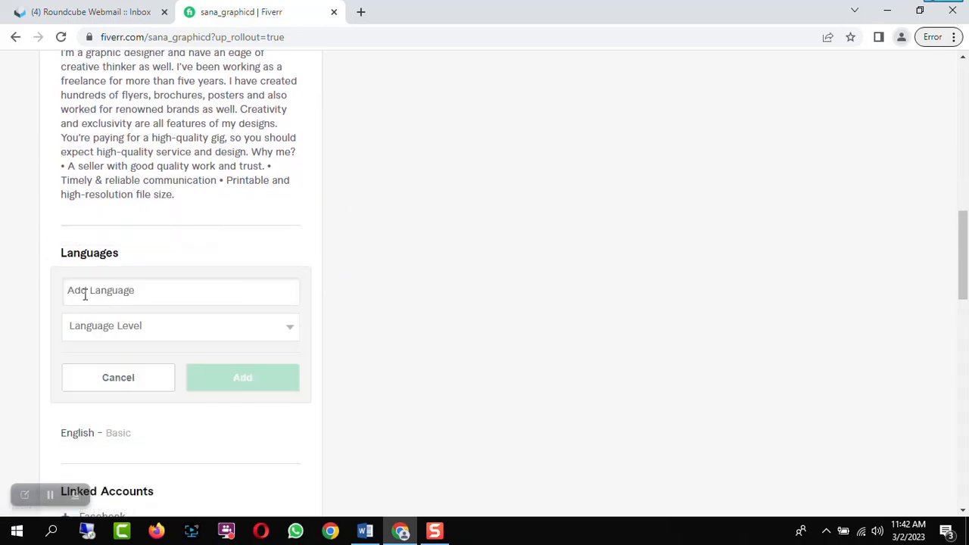
{"action": "type", "text": "E"}
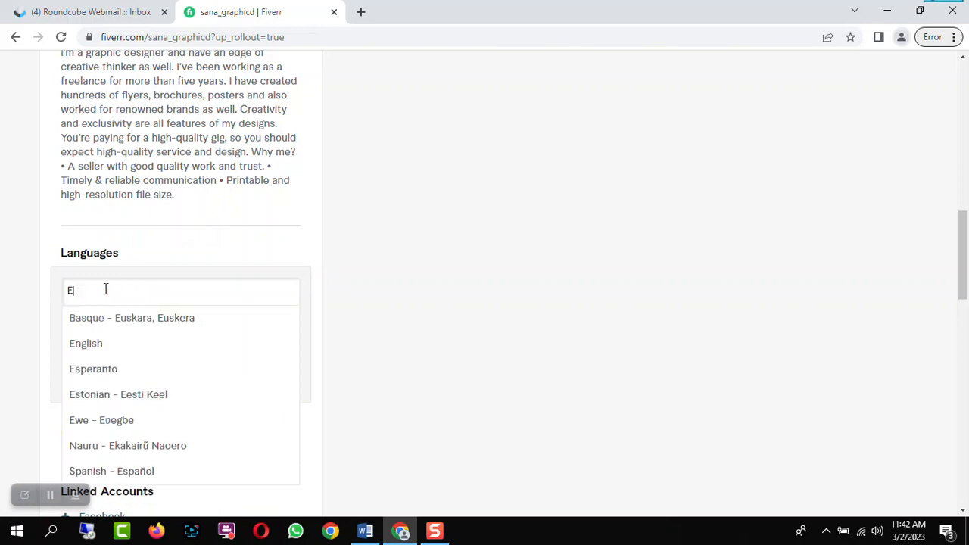
{"action": "left_click", "coordinate": [107, 343]}
{"action": "left_click", "coordinate": [181, 330]}
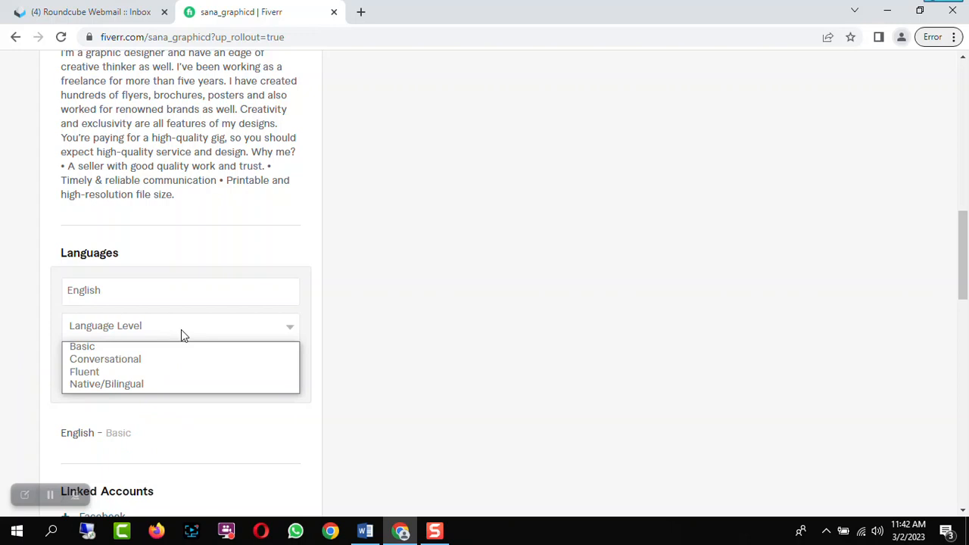
{"action": "left_click", "coordinate": [140, 372]}
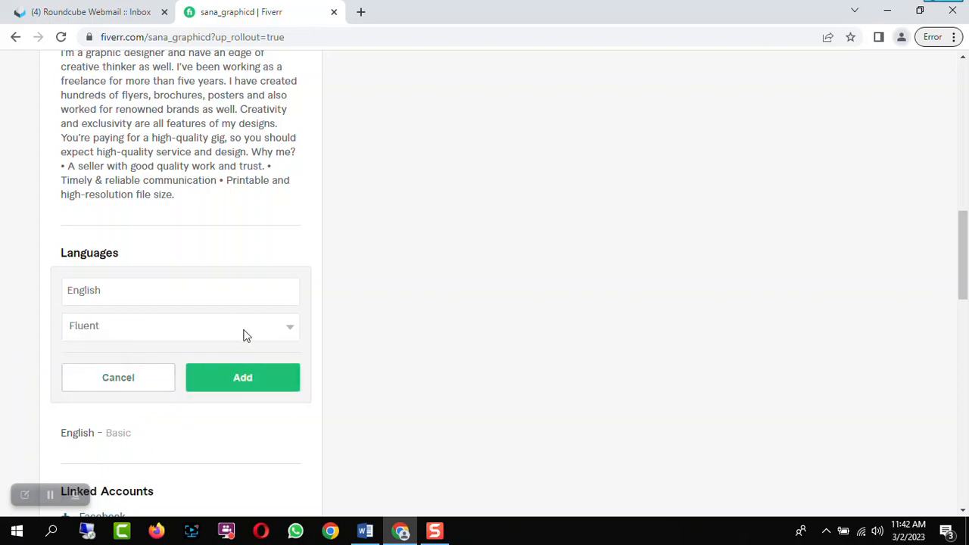
{"action": "left_click", "coordinate": [244, 333]}
{"action": "left_click", "coordinate": [133, 386]}
{"action": "left_click", "coordinate": [237, 379]}
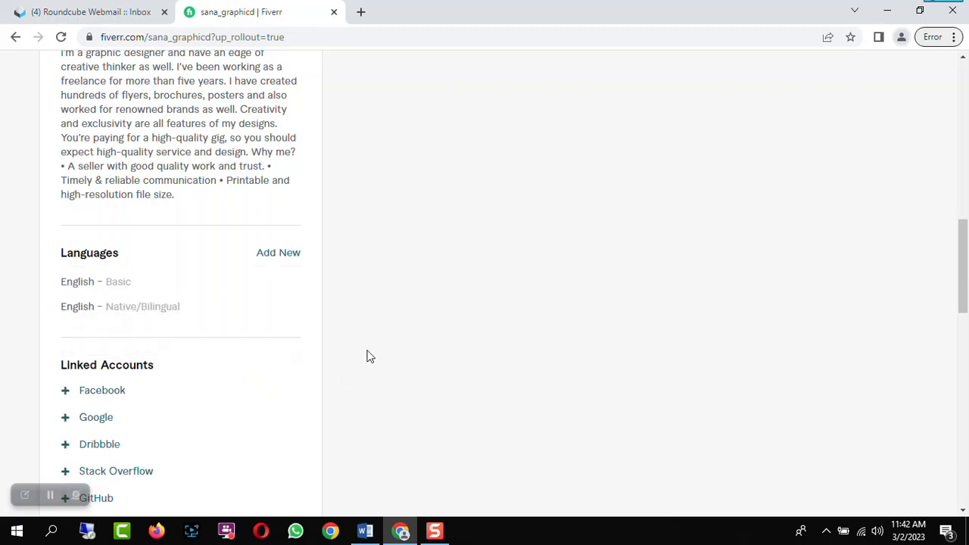
Add Urdu as another profile language at the Native/Bilingual level
{"action": "left_click", "coordinate": [289, 254]}
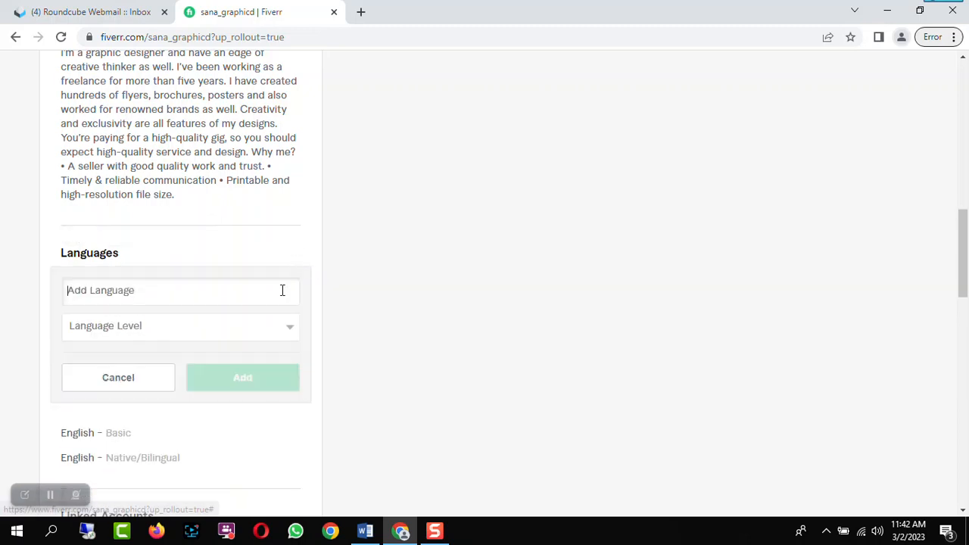
{"action": "type", "text": "Urdu - اردو"}
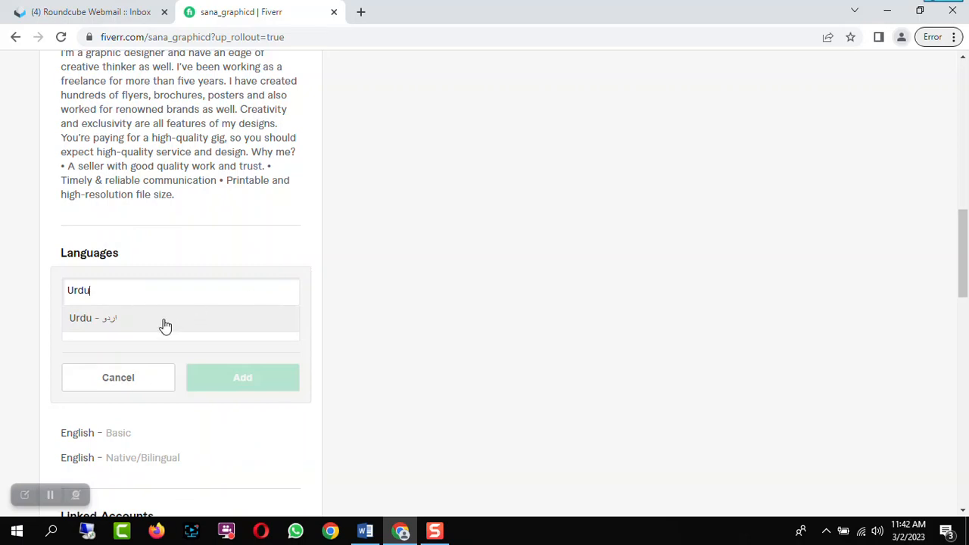
{"action": "left_click", "coordinate": [162, 325]}
{"action": "left_click", "coordinate": [251, 327]}
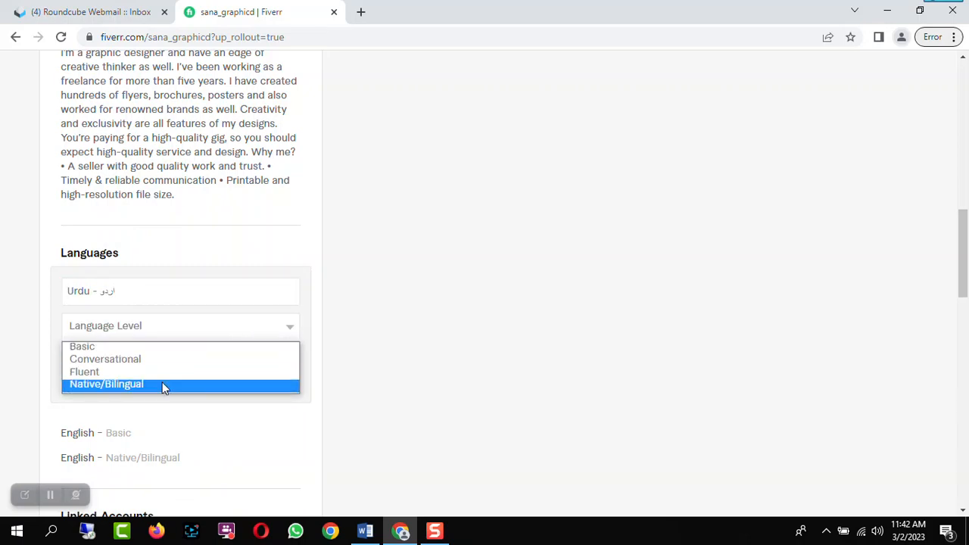
{"action": "left_click", "coordinate": [162, 384]}
{"action": "left_click", "coordinate": [232, 378]}
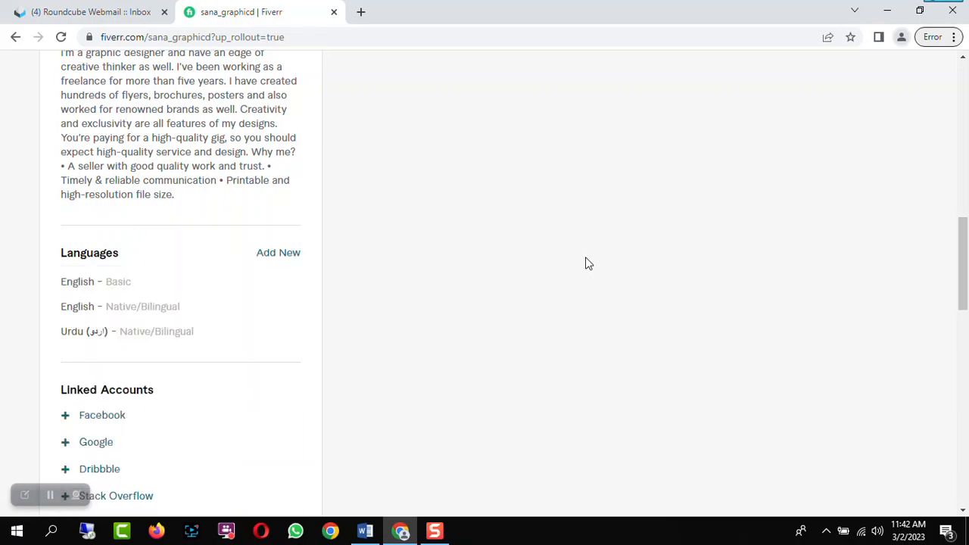
Add Graphic as a profile skill at the Expert experience level
{"action": "scroll", "coordinate": [525, 276], "scroll_direction": "down", "scroll_amount": 1}
{"action": "scroll", "coordinate": [527, 274], "scroll_direction": "down", "scroll_amount": 1}
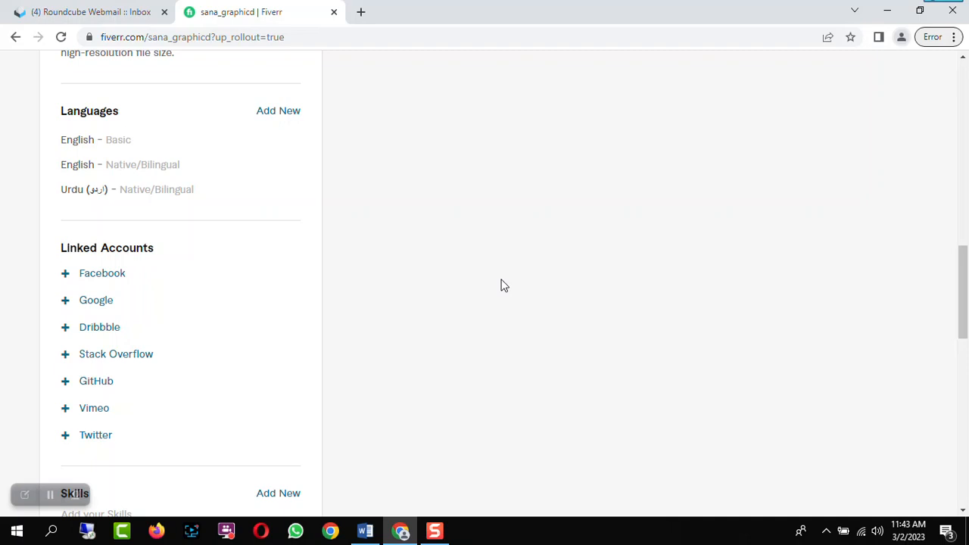
{"action": "scroll", "coordinate": [520, 294], "scroll_direction": "down", "scroll_amount": 1}
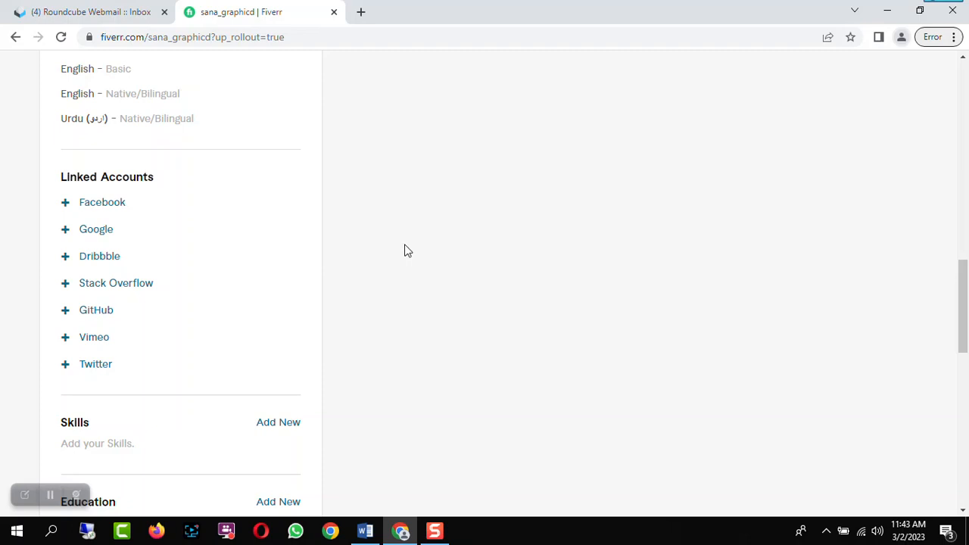
{"action": "scroll", "coordinate": [403, 251], "scroll_direction": "down", "scroll_amount": 2}
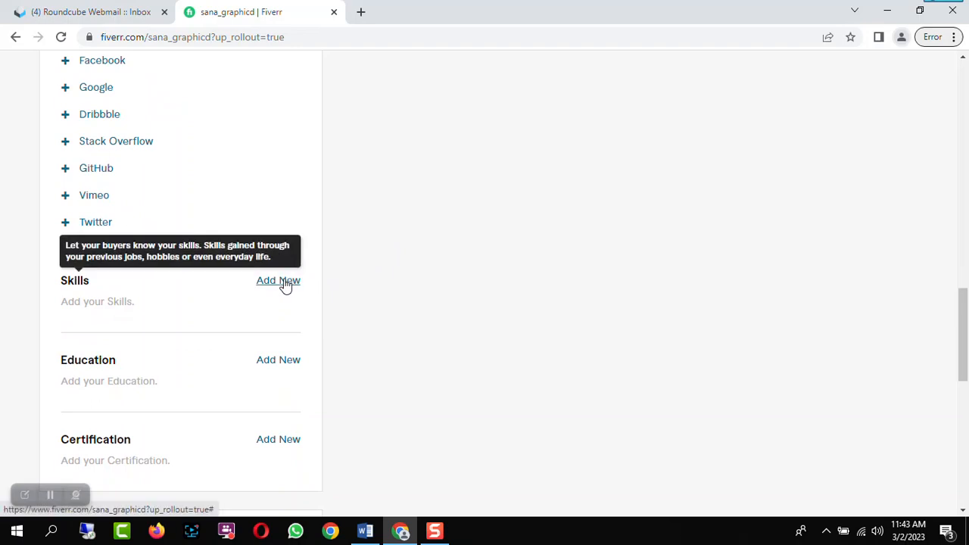
{"action": "left_click", "coordinate": [285, 281]}
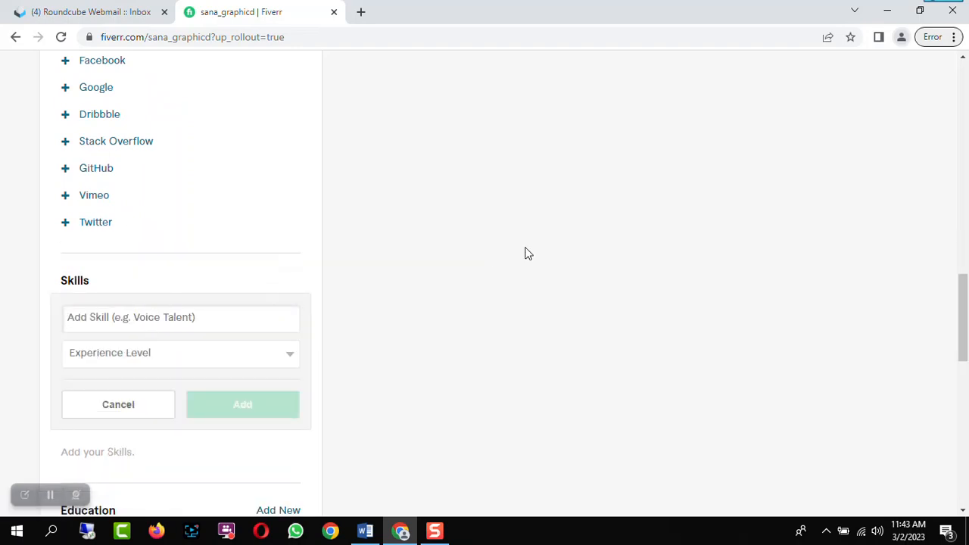
{"action": "type", "text": "Gra"}
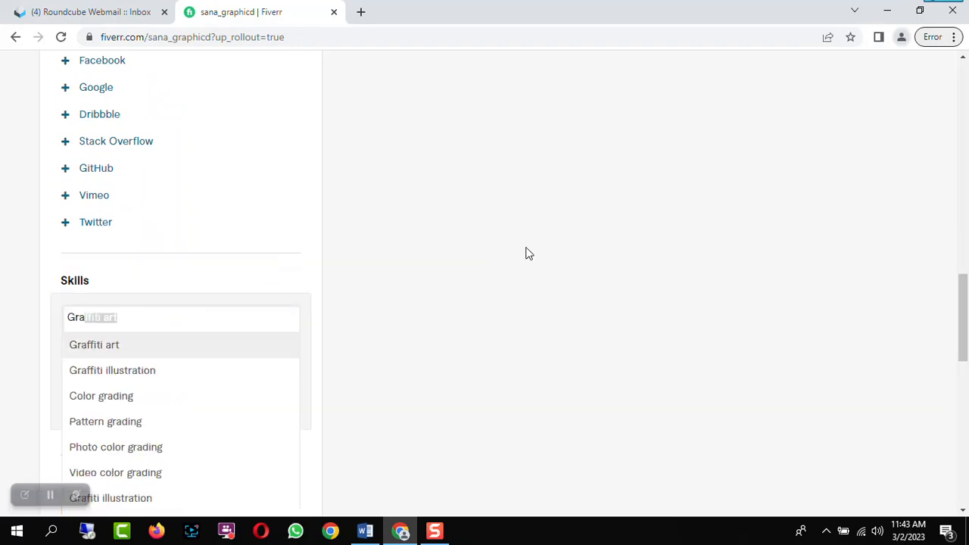
{"action": "type", "text": "phi"}
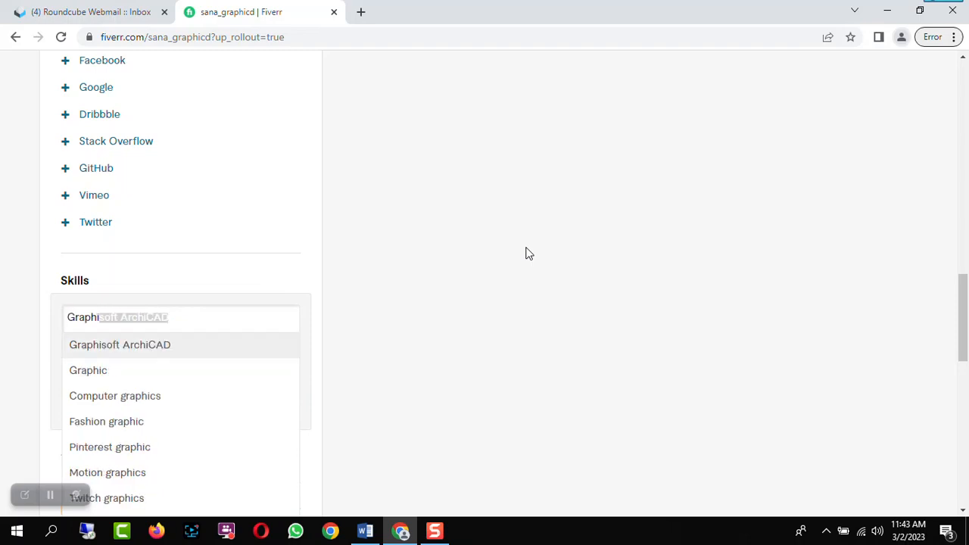
{"action": "left_click", "coordinate": [110, 370]}
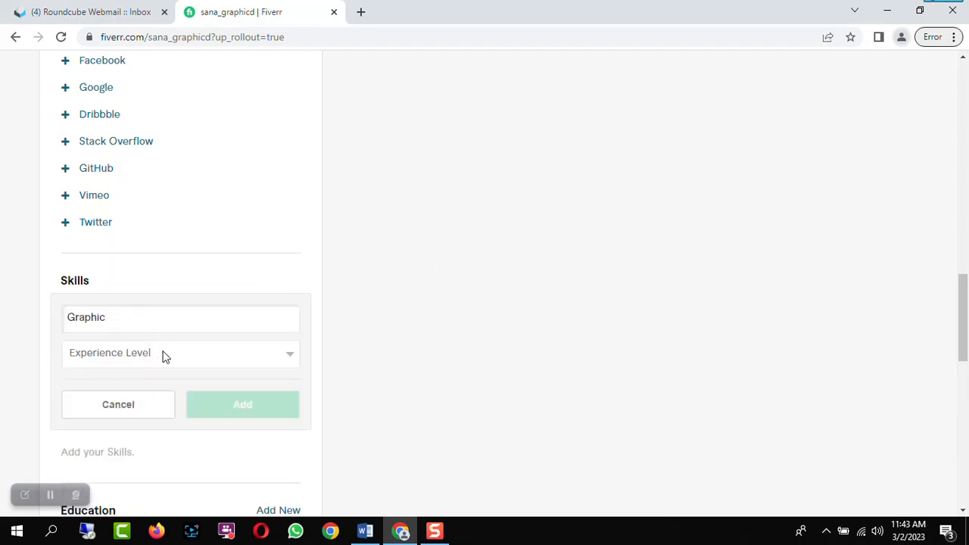
{"action": "left_click", "coordinate": [162, 355]}
{"action": "left_click", "coordinate": [111, 396]}
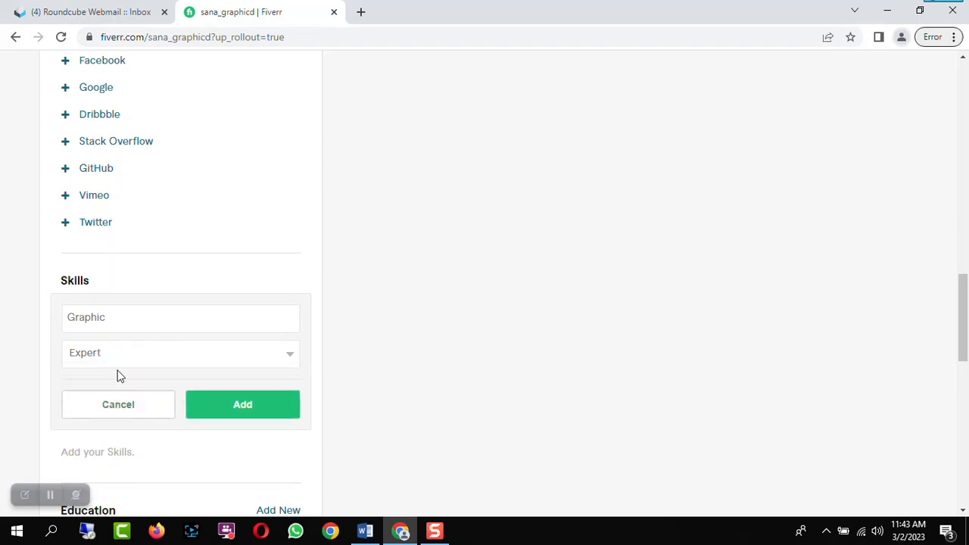
{"action": "left_click", "coordinate": [269, 415]}
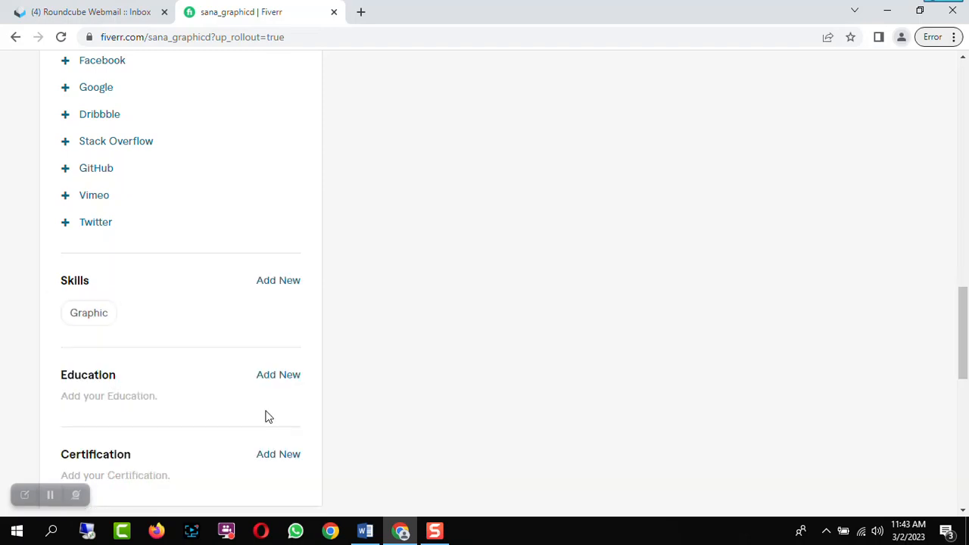
Add Flyer design as another skill at the Expert experience level
{"action": "left_click", "coordinate": [279, 281]}
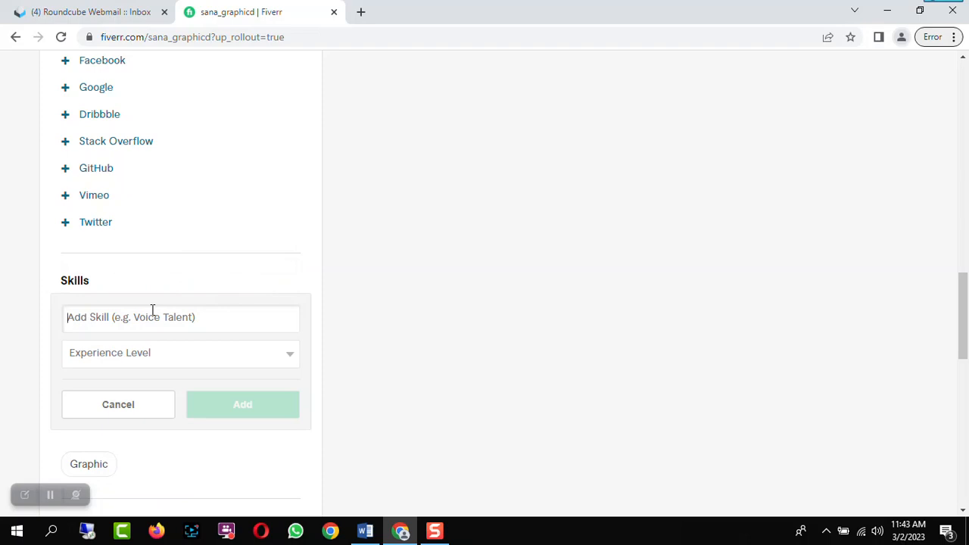
{"action": "left_click", "coordinate": [153, 310]}
{"action": "type", "text": "Flyer"}
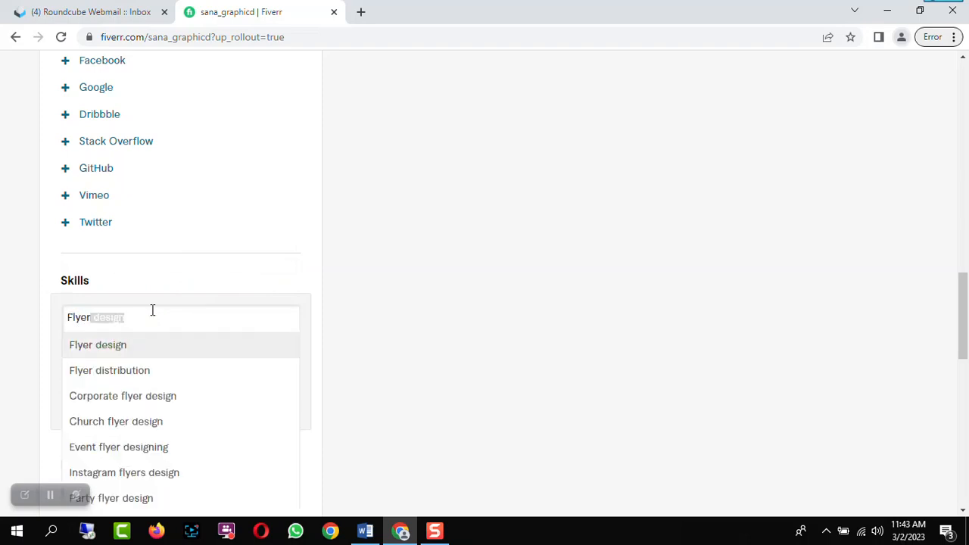
{"action": "left_click", "coordinate": [106, 348]}
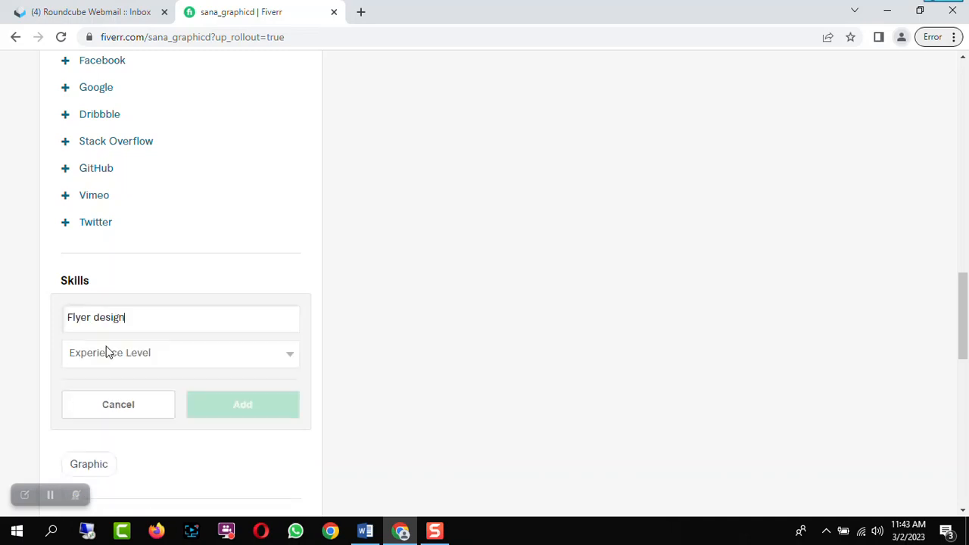
{"action": "left_click", "coordinate": [227, 357]}
{"action": "left_click", "coordinate": [135, 399]}
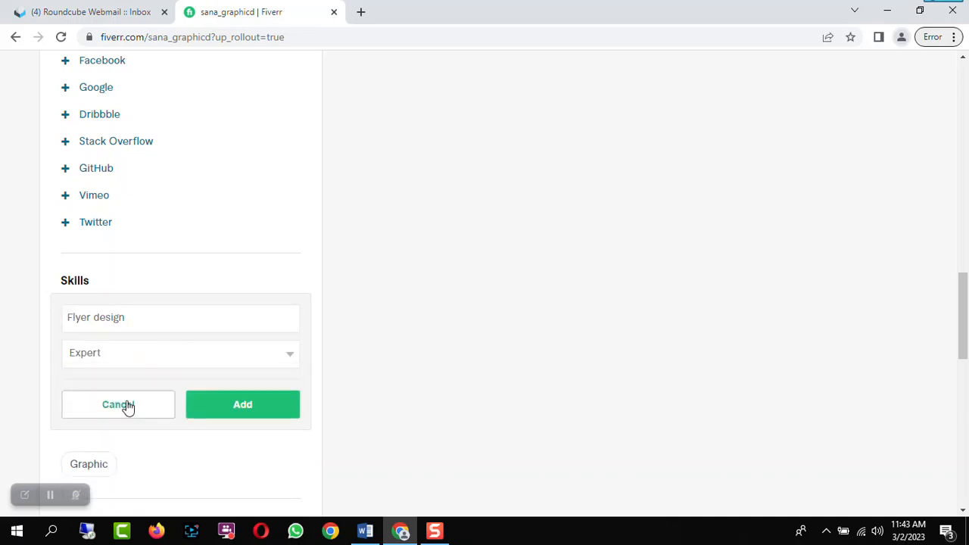
{"action": "left_click", "coordinate": [272, 411]}
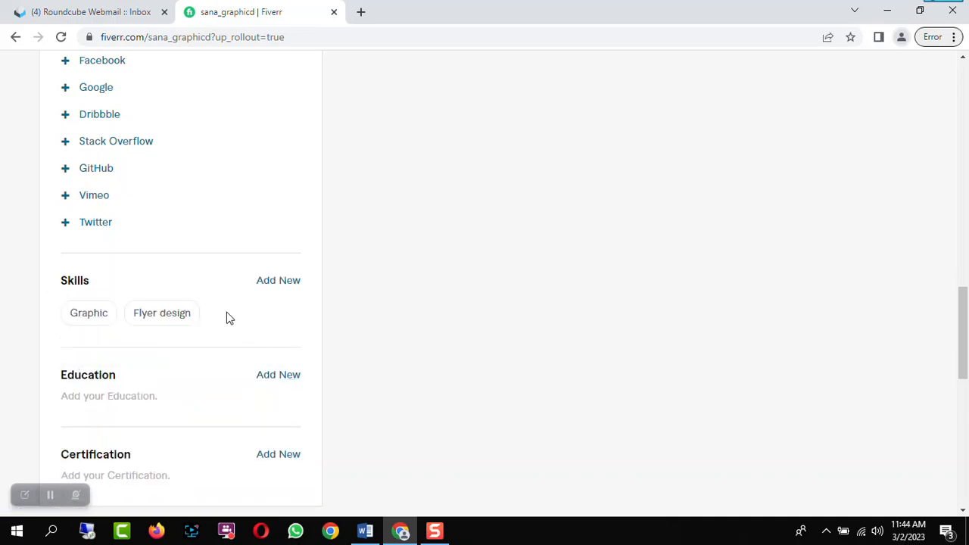
Add Brochure design as a skill at the Expert experience level
{"action": "left_click", "coordinate": [277, 282]}
{"action": "type", "text": "brochure"}
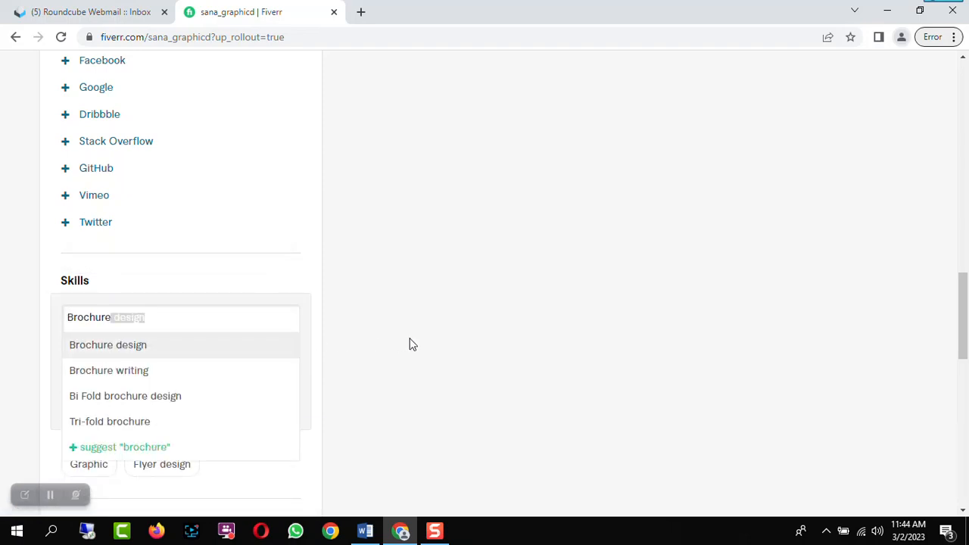
{"action": "left_click", "coordinate": [134, 344]}
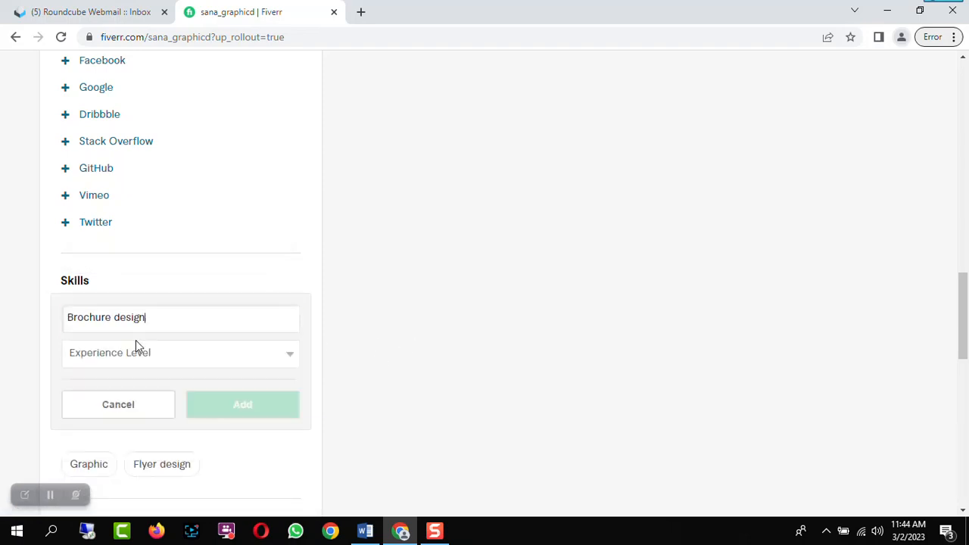
{"action": "left_click", "coordinate": [189, 356]}
{"action": "left_click", "coordinate": [132, 398]}
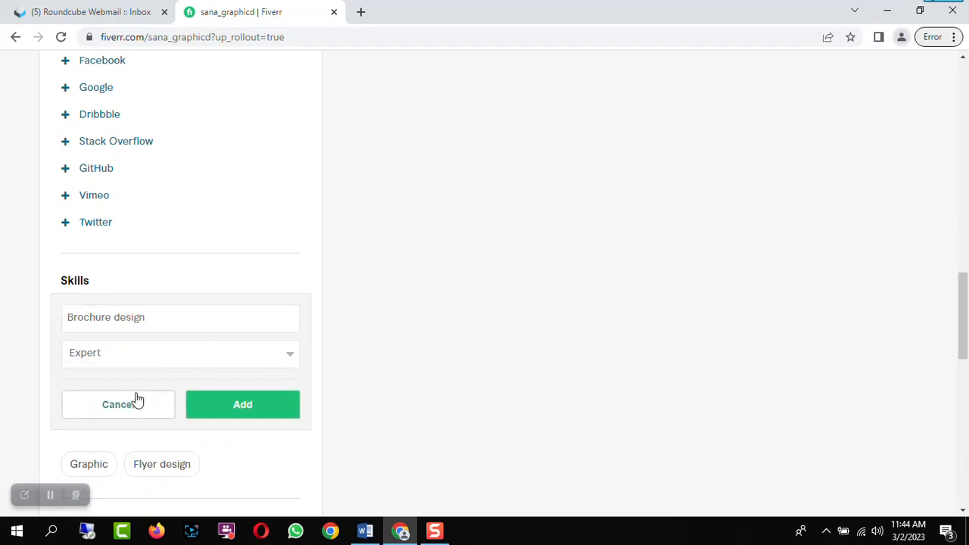
{"action": "left_click", "coordinate": [219, 407]}
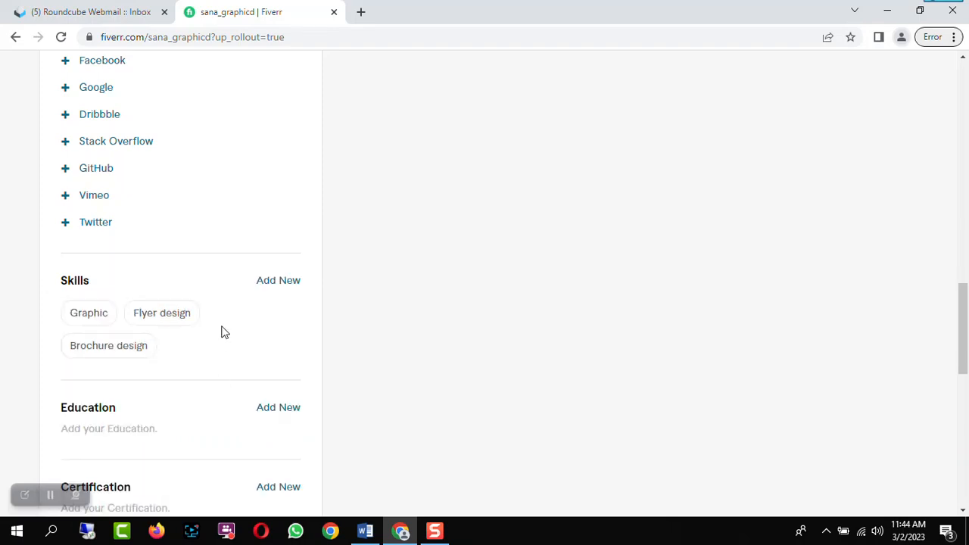
Add Poster design as a skill at the Expert experience level
{"action": "left_click", "coordinate": [284, 286]}
{"action": "type", "text": "poster"}
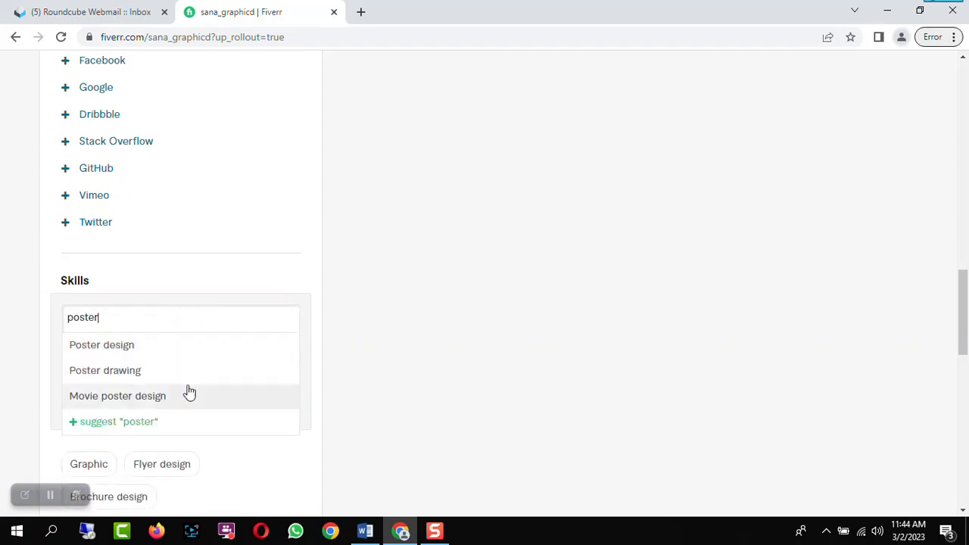
{"action": "left_click", "coordinate": [134, 348]}
{"action": "left_click", "coordinate": [180, 350]}
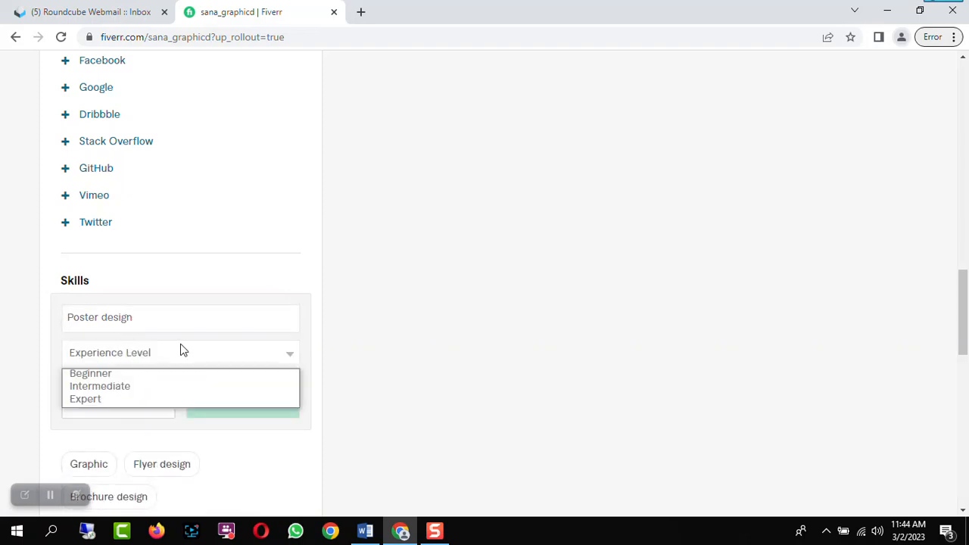
{"action": "left_click", "coordinate": [125, 400]}
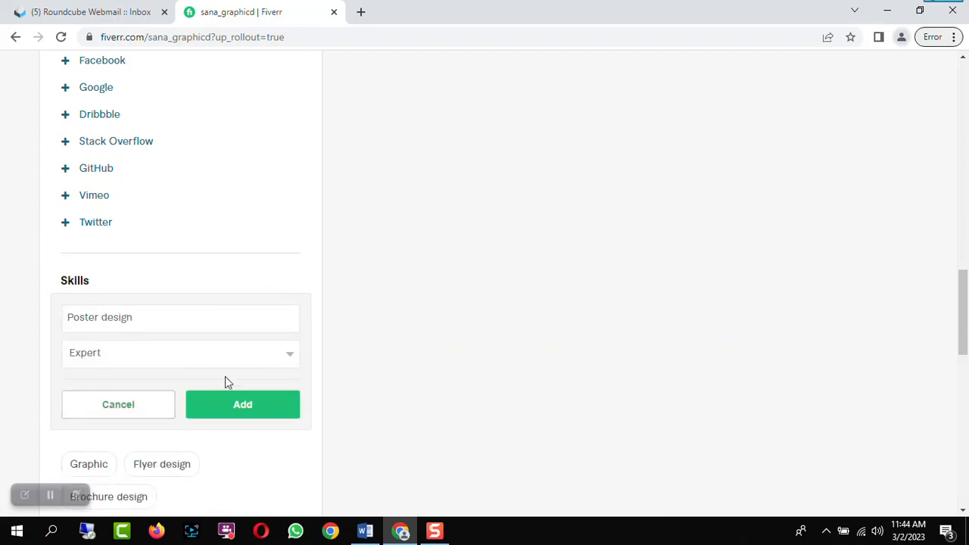
{"action": "left_click", "coordinate": [266, 407]}
Add Computer graphics as a skill at the Expert experience level
{"action": "left_click", "coordinate": [282, 283]}
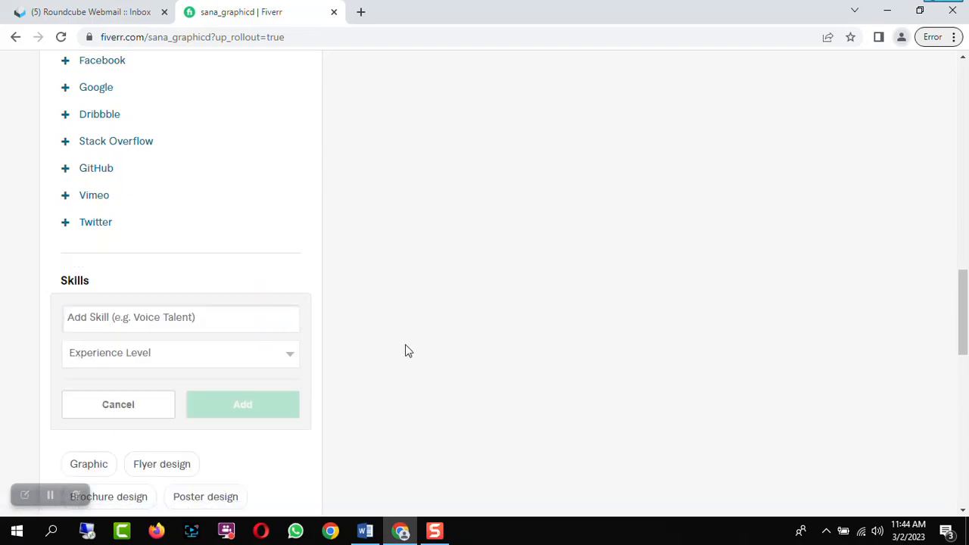
{"action": "type", "text": "computer"}
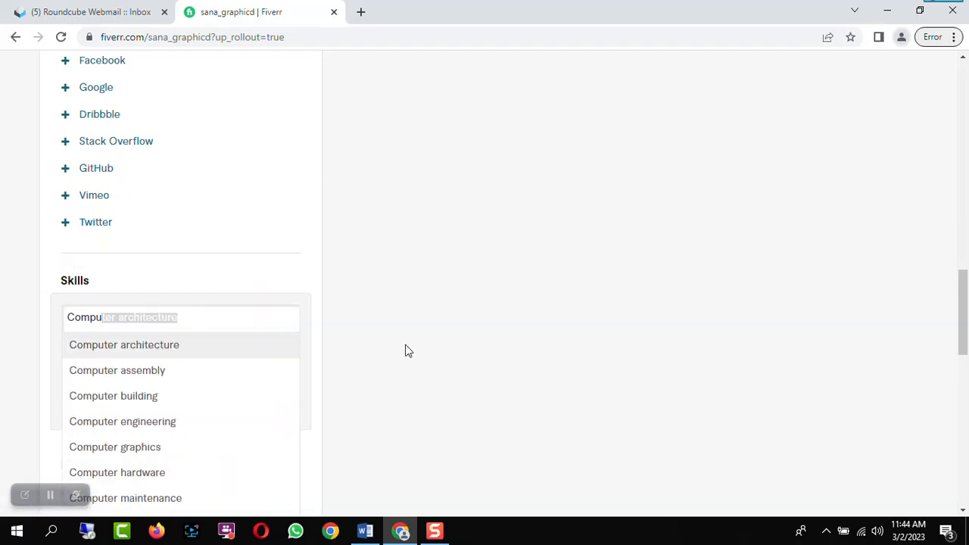
{"action": "key", "text": "Down"}
{"action": "left_click", "coordinate": [134, 448]}
{"action": "left_click", "coordinate": [168, 353]}
{"action": "left_click", "coordinate": [136, 398]}
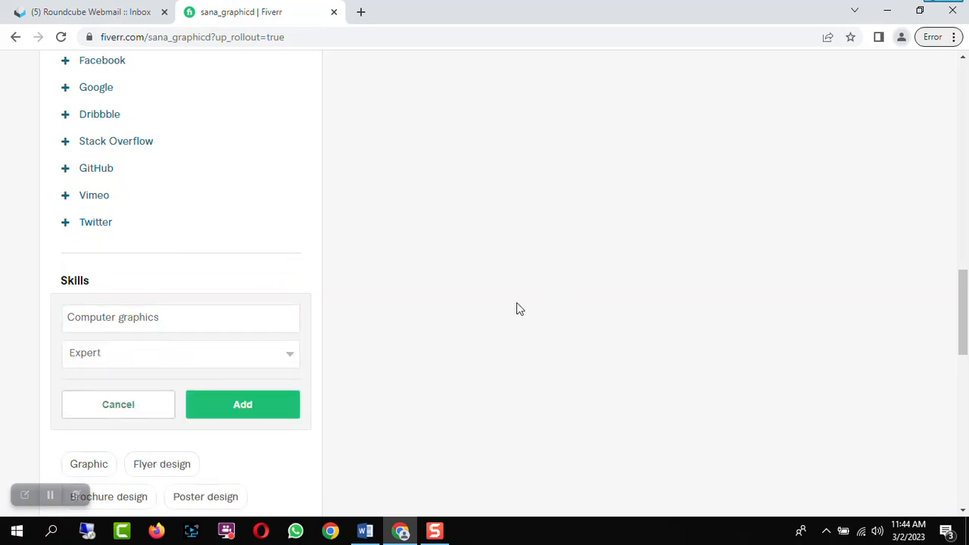
{"action": "scroll", "coordinate": [484, 299], "scroll_direction": "down", "scroll_amount": 1}
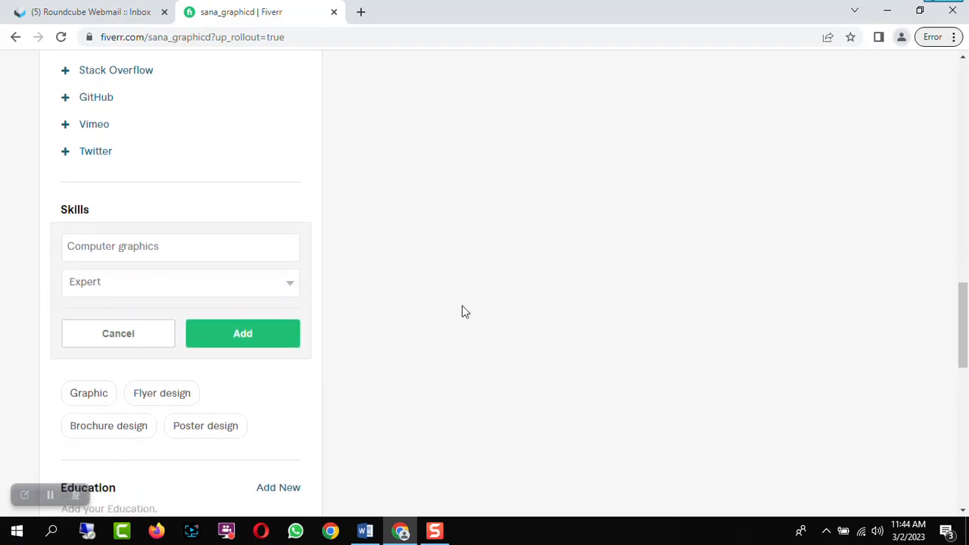
{"action": "left_click", "coordinate": [277, 341]}
Start a new Education entry and set the college/university country to Pakistan
{"action": "scroll", "coordinate": [446, 305], "scroll_direction": "down", "scroll_amount": 2}
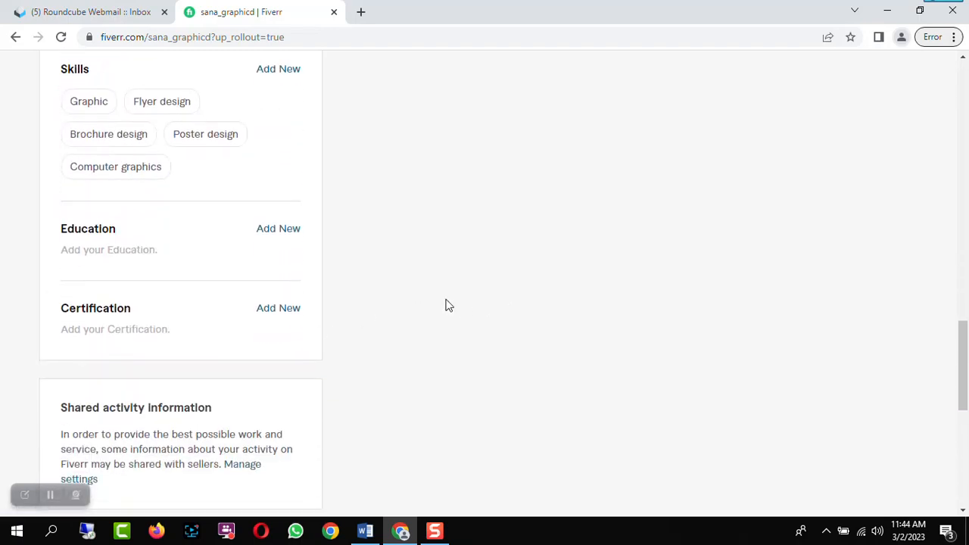
{"action": "left_click", "coordinate": [293, 231]}
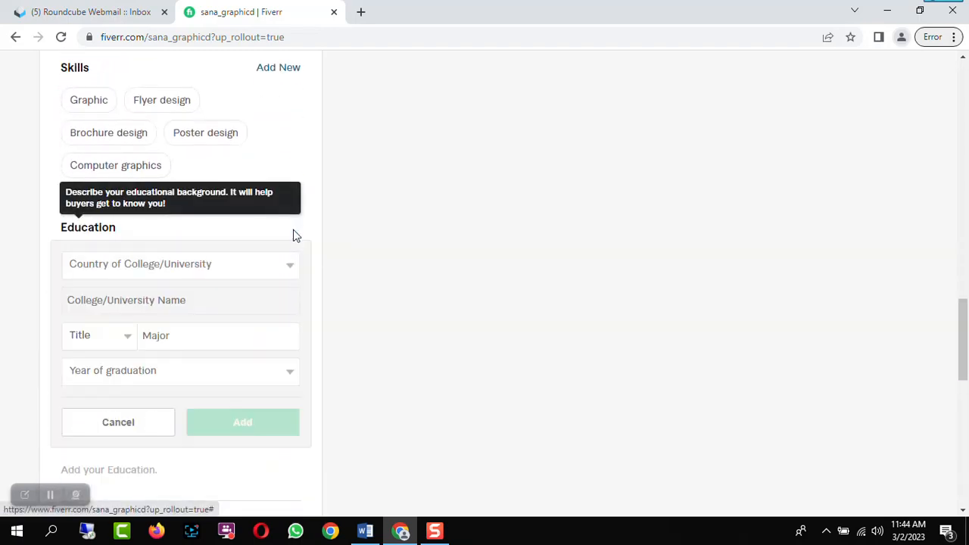
{"action": "left_click", "coordinate": [270, 265]}
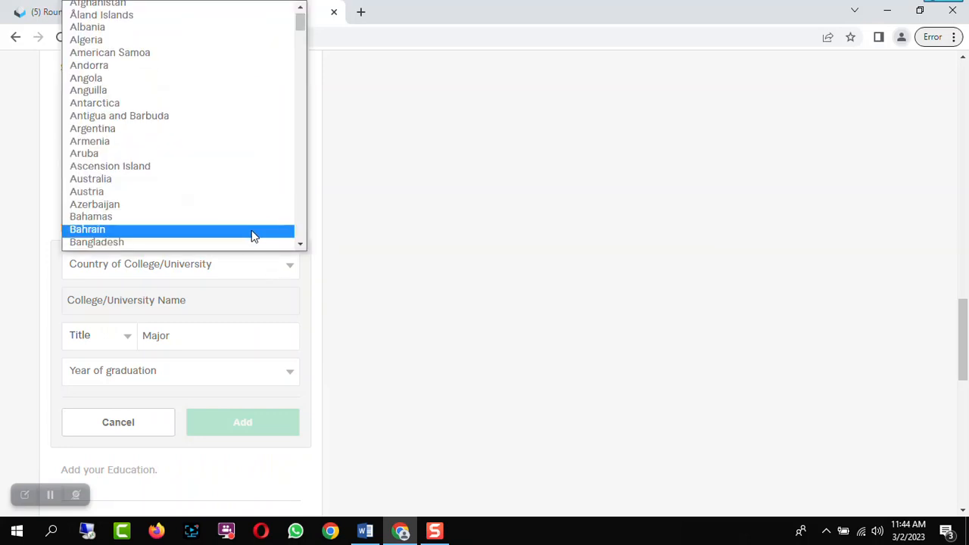
{"action": "key", "text": "p"}
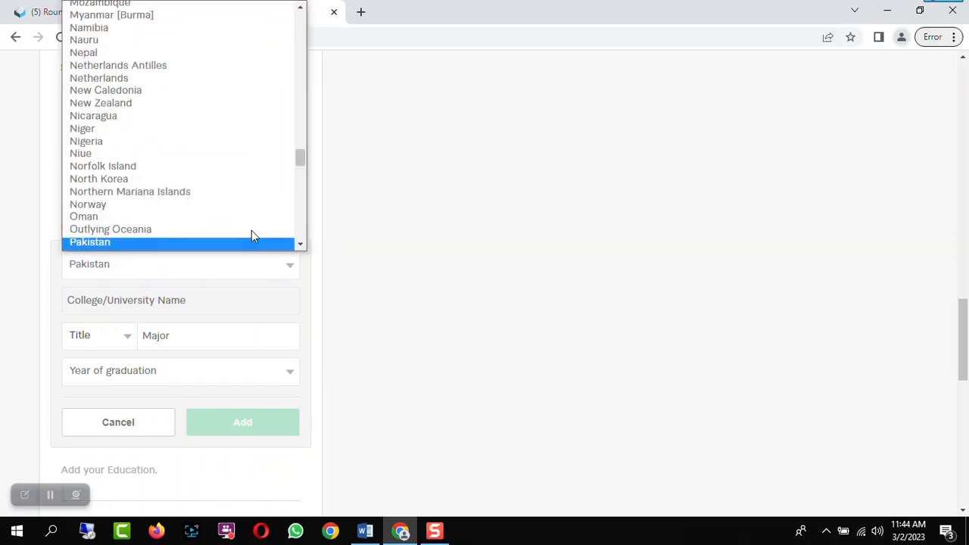
{"action": "left_click", "coordinate": [250, 240]}
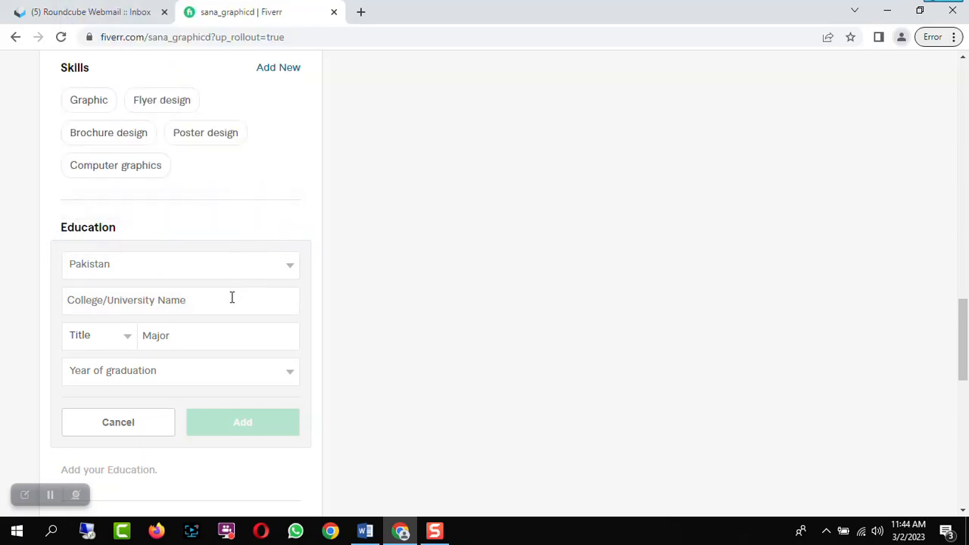
Set the college/university name to University Of The Punjab in the education entry
{"action": "left_click", "coordinate": [255, 298]}
{"action": "type", "text": "Univers"}
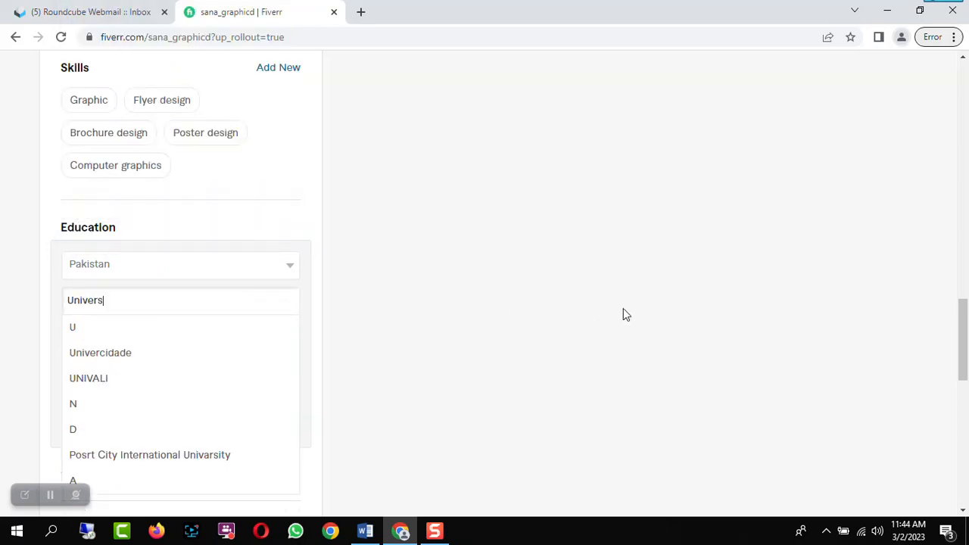
{"action": "type", "text": "ty"}
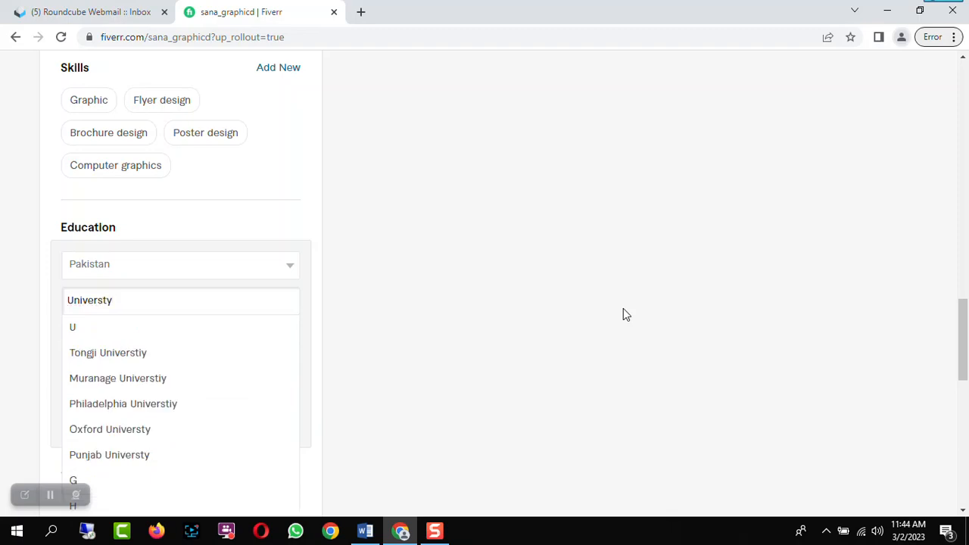
{"action": "key", "text": "BackSpace"}
{"action": "key", "text": "BackSpace"}
{"action": "type", "text": "ity Of Th"}
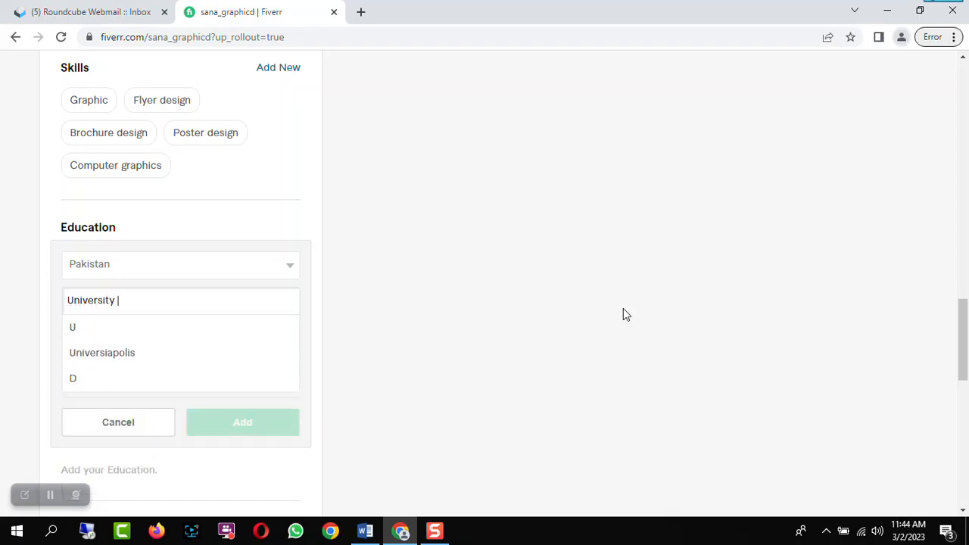
{"action": "type", "text": "e"}
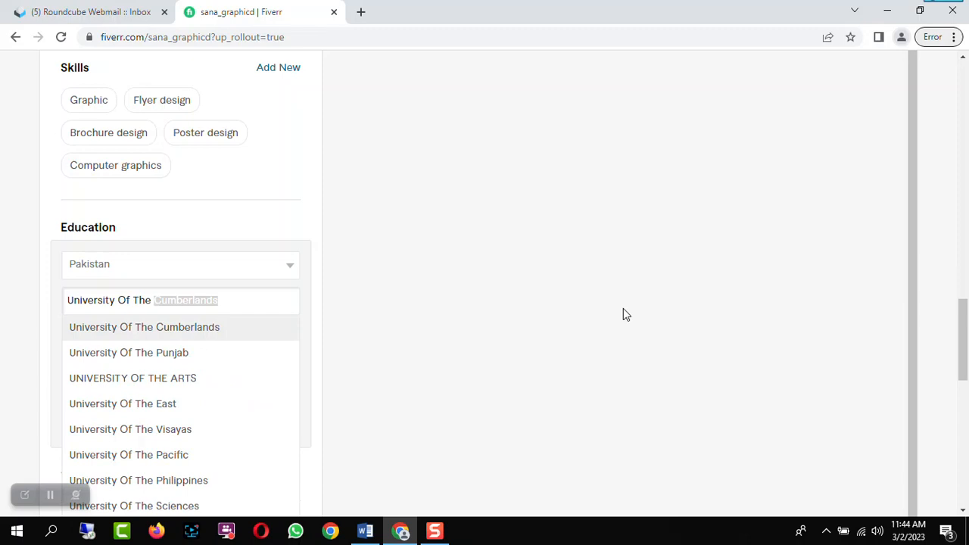
{"action": "left_click", "coordinate": [117, 355]}
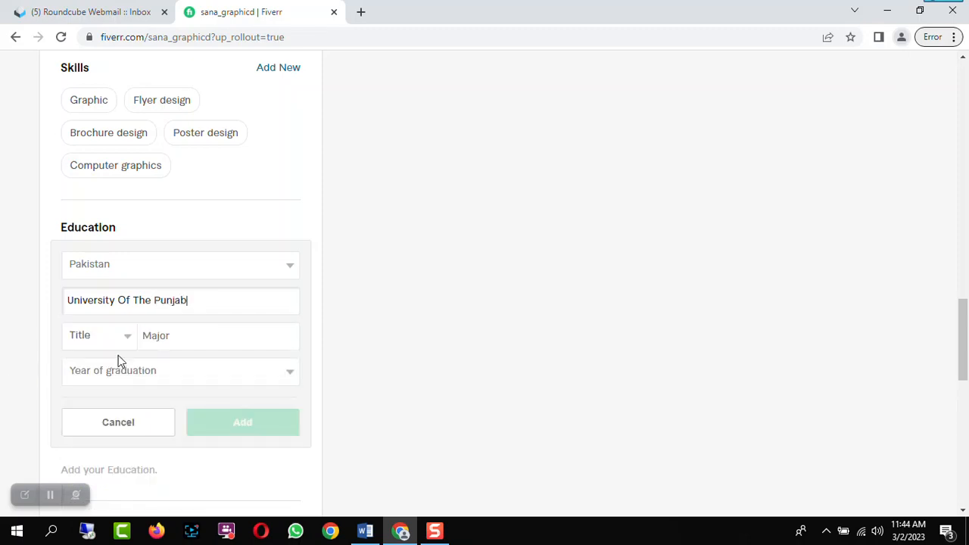
Set the education title to BFA and the major to Bachlor Of Fine Arts
{"action": "scroll", "coordinate": [414, 273], "scroll_direction": "down", "scroll_amount": 1}
{"action": "left_click", "coordinate": [128, 271]}
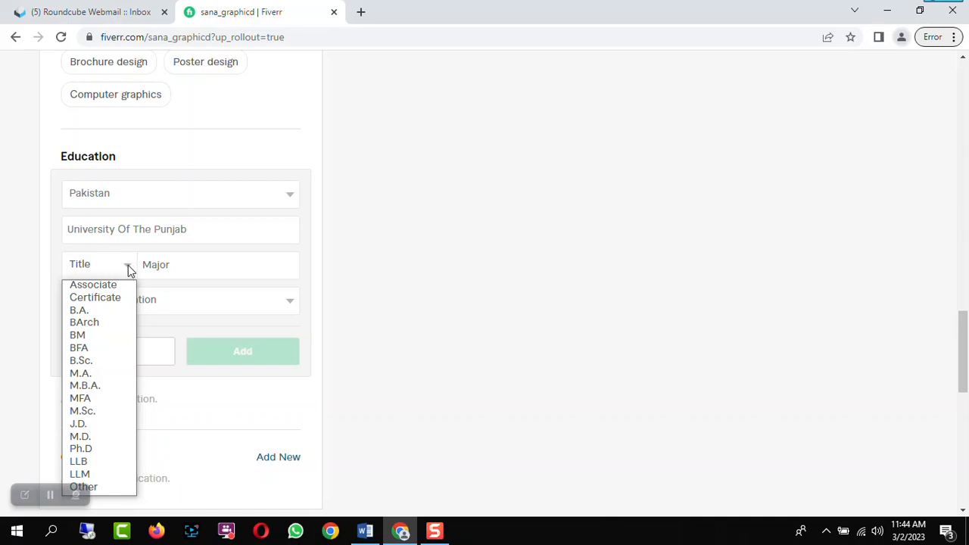
{"action": "left_click", "coordinate": [106, 352]}
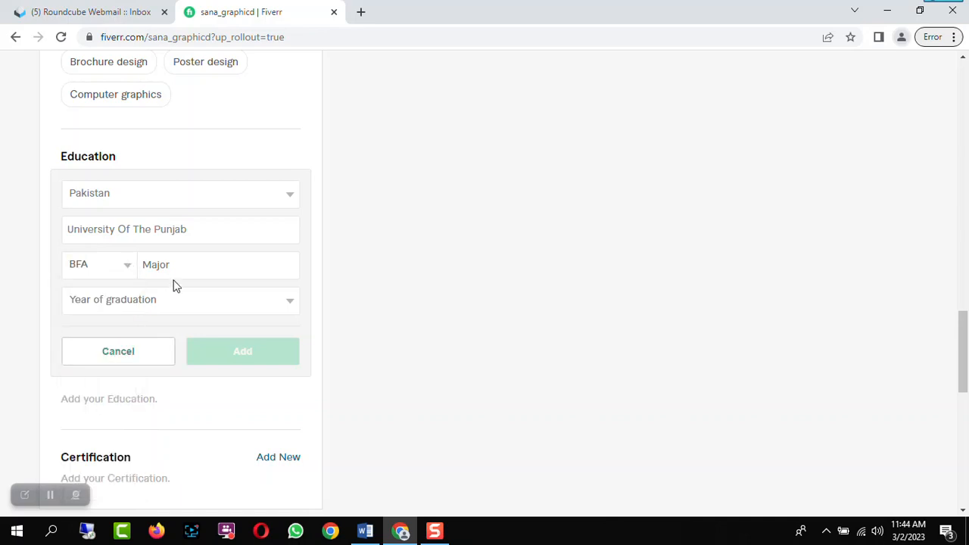
{"action": "left_click", "coordinate": [174, 269]}
{"action": "type", "text": "G"}
{"action": "key", "text": "BackSpace"}
{"action": "type", "text": "Fine"}
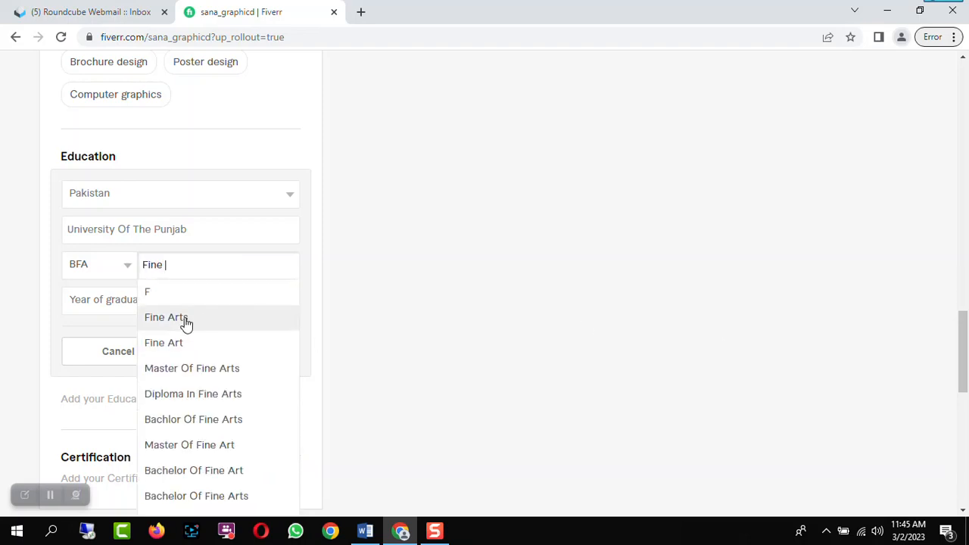
{"action": "left_click", "coordinate": [207, 420]}
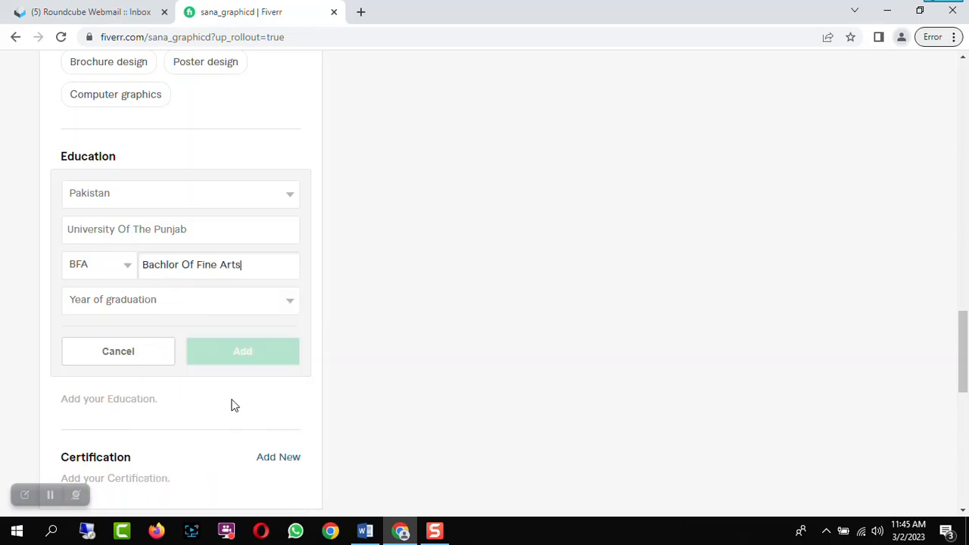
Set the year of graduation to 2019 and add the education entry
{"action": "left_click", "coordinate": [138, 306]}
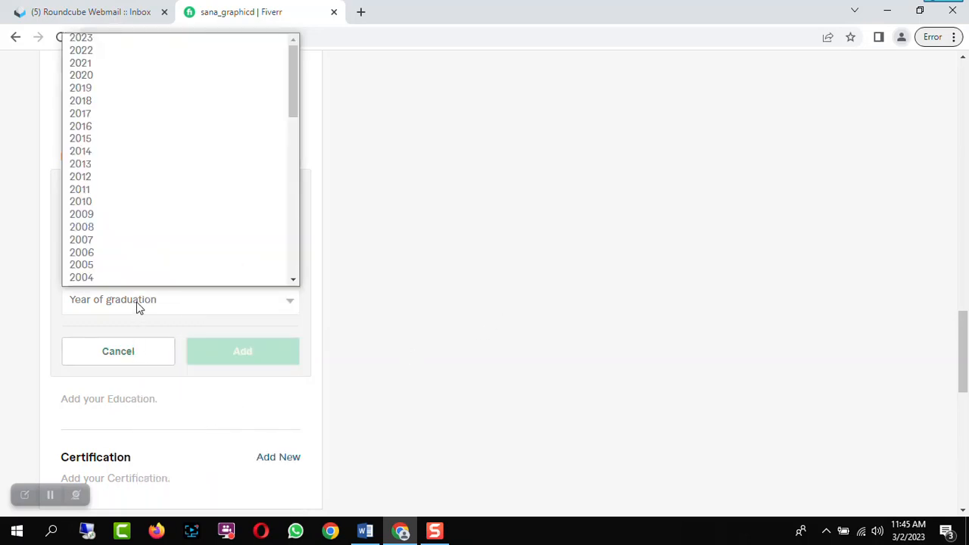
{"action": "left_click", "coordinate": [89, 90]}
{"action": "left_click", "coordinate": [238, 353]}
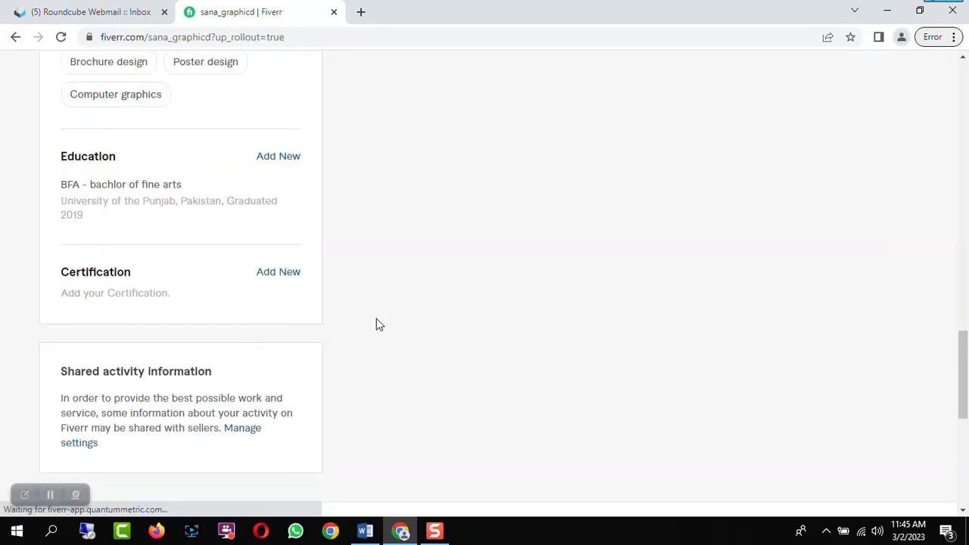
Start a new certification entry and name the certificate Graphic Designer
{"action": "scroll", "coordinate": [392, 316], "scroll_direction": "down", "scroll_amount": 2}
{"action": "scroll", "coordinate": [392, 318], "scroll_direction": "up", "scroll_amount": 2}
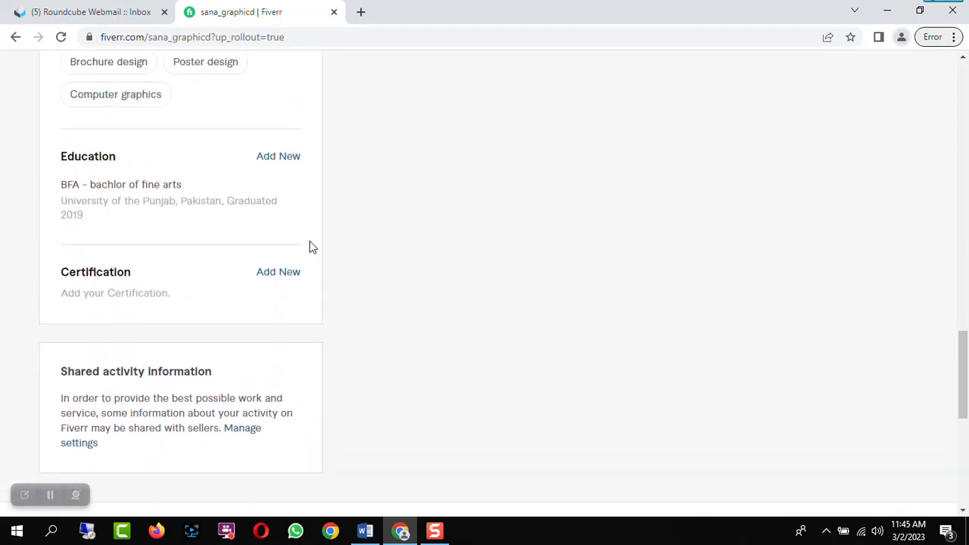
{"action": "left_click", "coordinate": [284, 277]}
{"action": "left_click", "coordinate": [187, 309]}
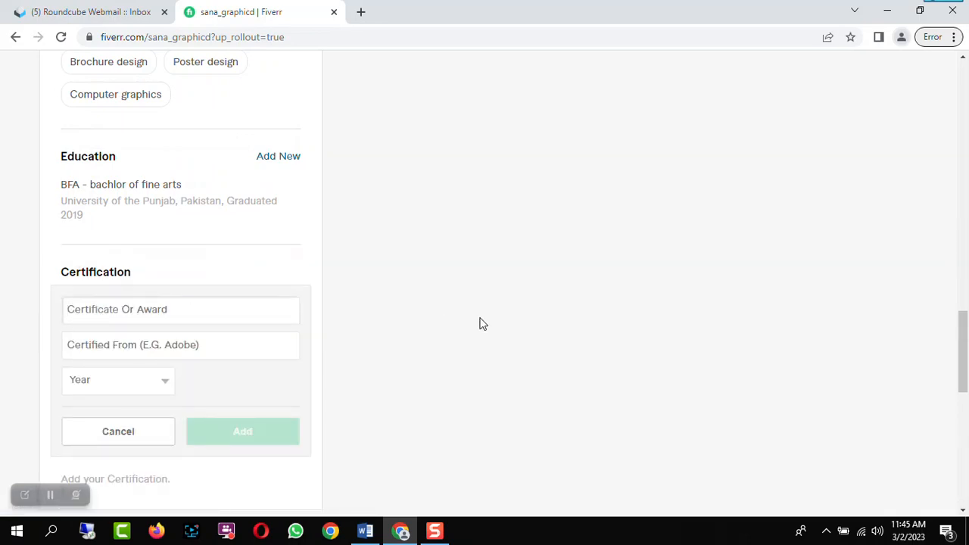
{"action": "type", "text": "Gra"}
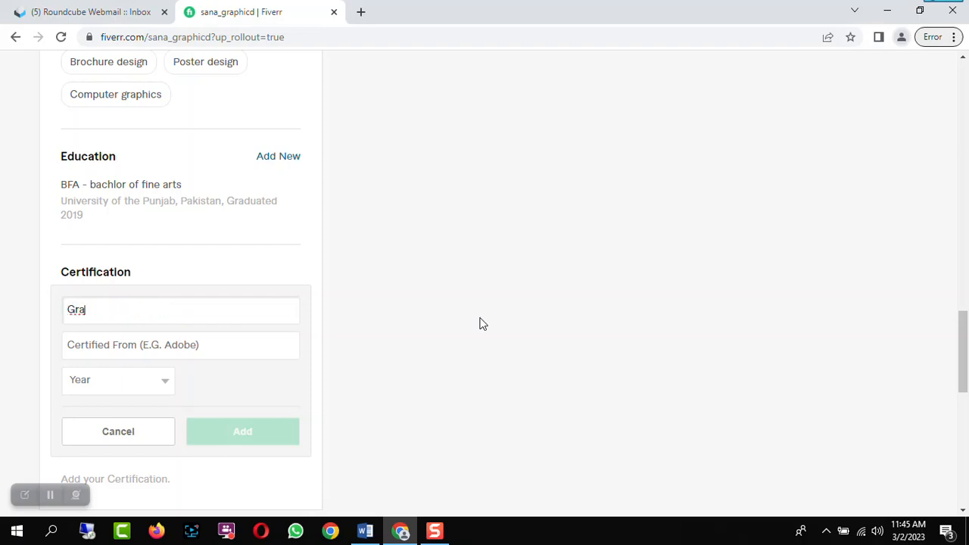
{"action": "type", "text": "phic Designer"}
Enter NCA as the certifying body with year 2020 and add the certification
{"action": "left_click", "coordinate": [131, 343]}
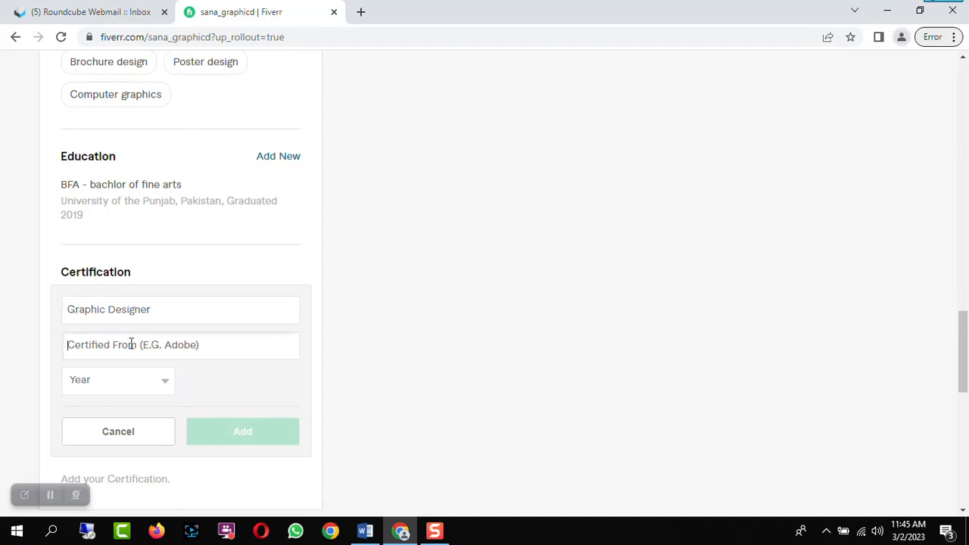
{"action": "type", "text": "N"}
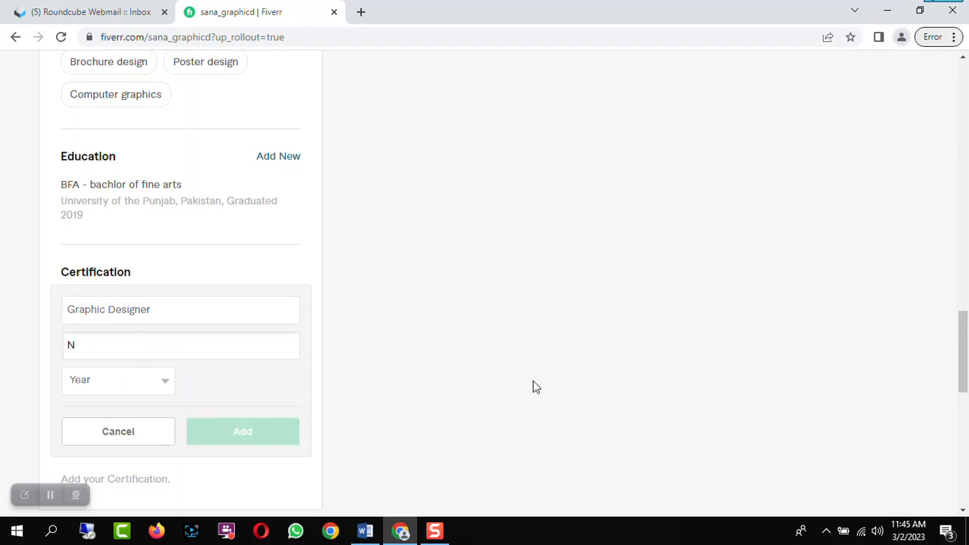
{"action": "type", "text": "CA"}
{"action": "left_click", "coordinate": [156, 386]}
{"action": "mouse_move", "coordinate": [167, 178]}
{"action": "left_mouse_down"}
{"action": "mouse_move", "coordinate": [168, 188]}
{"action": "mouse_move", "coordinate": [168, 176]}
{"action": "left_mouse_up"}
{"action": "left_click", "coordinate": [114, 156]}
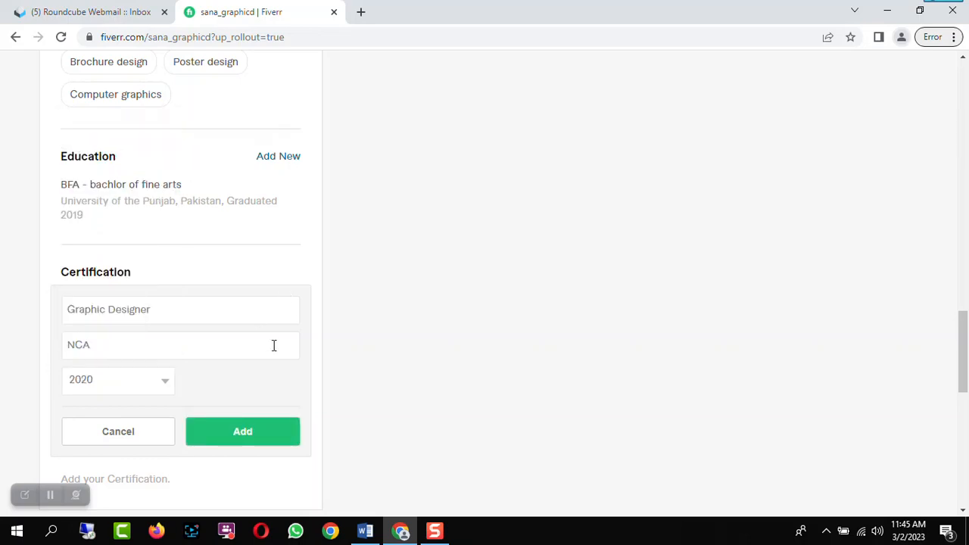
{"action": "left_click", "coordinate": [255, 437]}
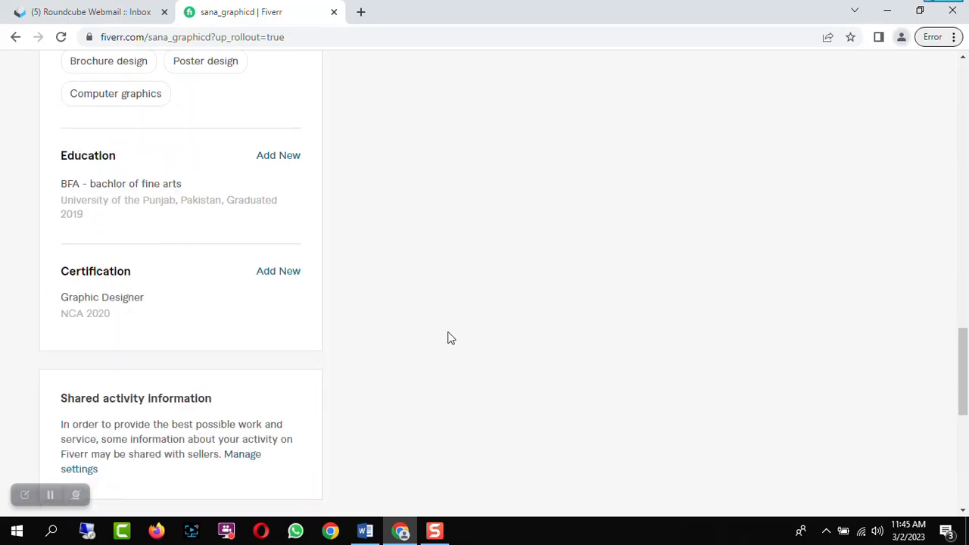
Open the shared activity information settings and save the sharing preferences
{"action": "scroll", "coordinate": [448, 336], "scroll_direction": "down", "scroll_amount": 2}
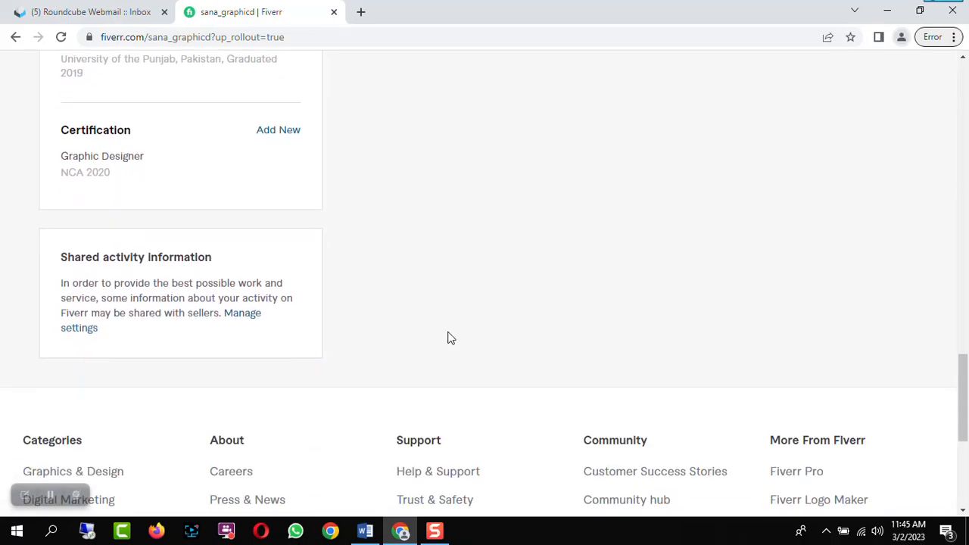
{"action": "left_click", "coordinate": [250, 321]}
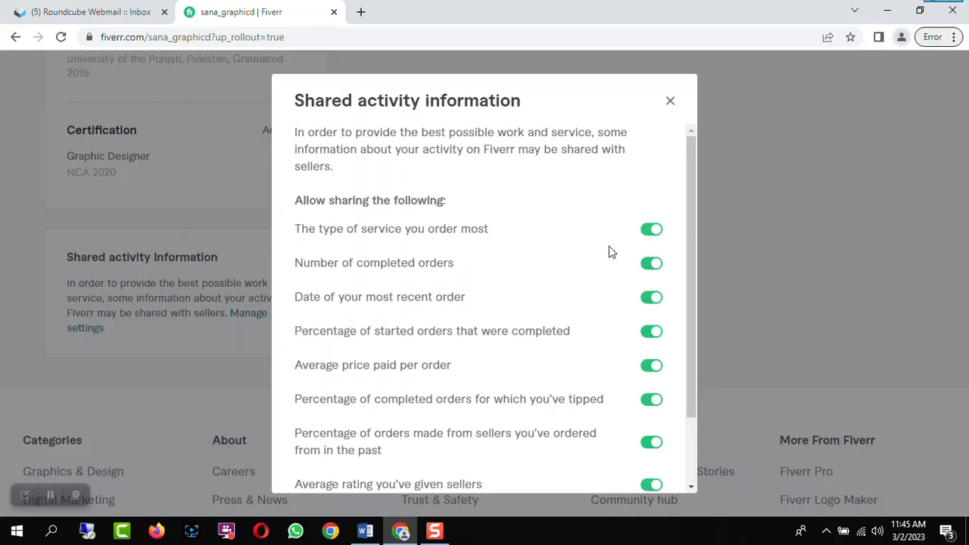
{"action": "mouse_move", "coordinate": [689, 199]}
{"action": "left_mouse_down"}
{"action": "mouse_move", "coordinate": [688, 275]}
{"action": "mouse_move", "coordinate": [690, 190]}
{"action": "left_mouse_up"}
{"action": "left_click", "coordinate": [651, 234]}
{"action": "left_click", "coordinate": [659, 237]}
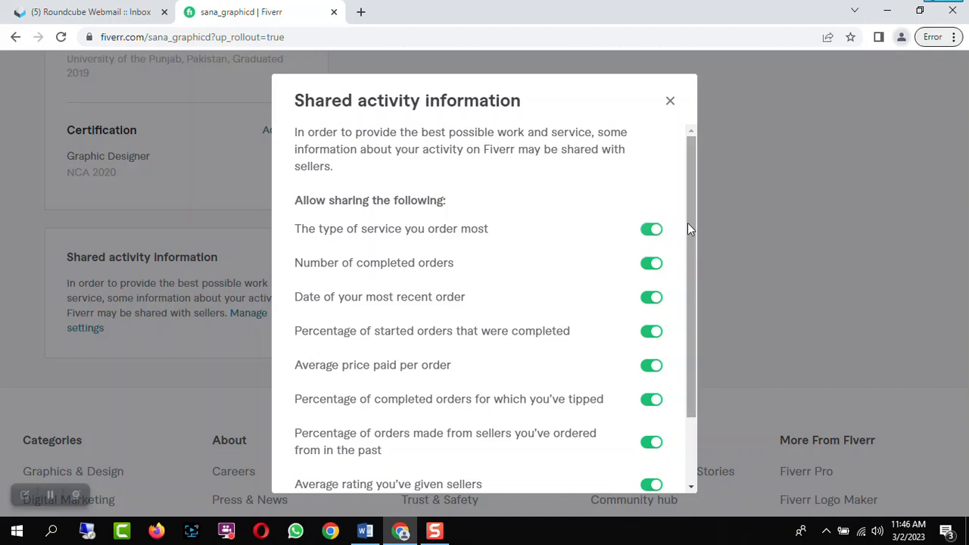
{"action": "left_click_drag", "start_coordinate": [692, 224], "coordinate": [702, 330]}
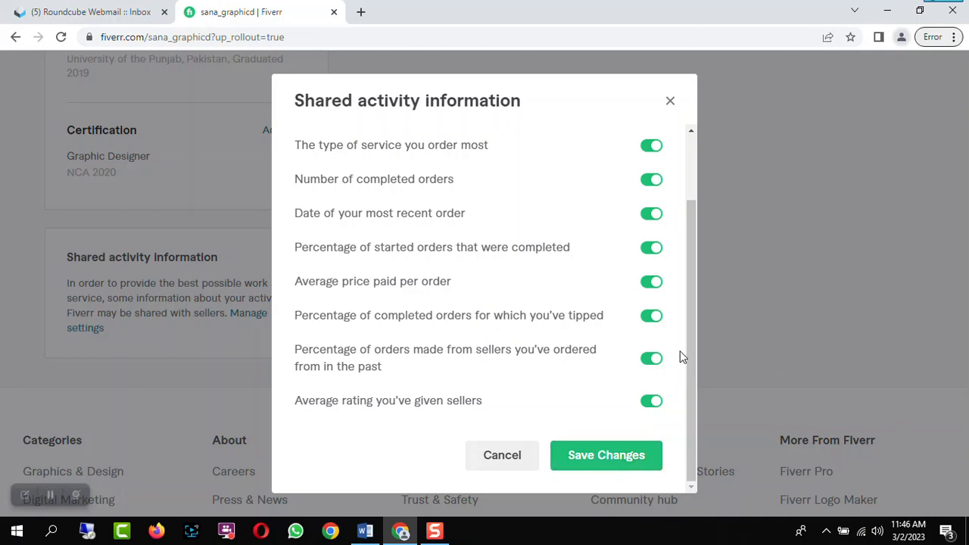
{"action": "mouse_move", "coordinate": [693, 353]}
{"action": "left_mouse_down"}
{"action": "mouse_move", "coordinate": [697, 292]}
{"action": "mouse_move", "coordinate": [691, 372]}
{"action": "left_mouse_up"}
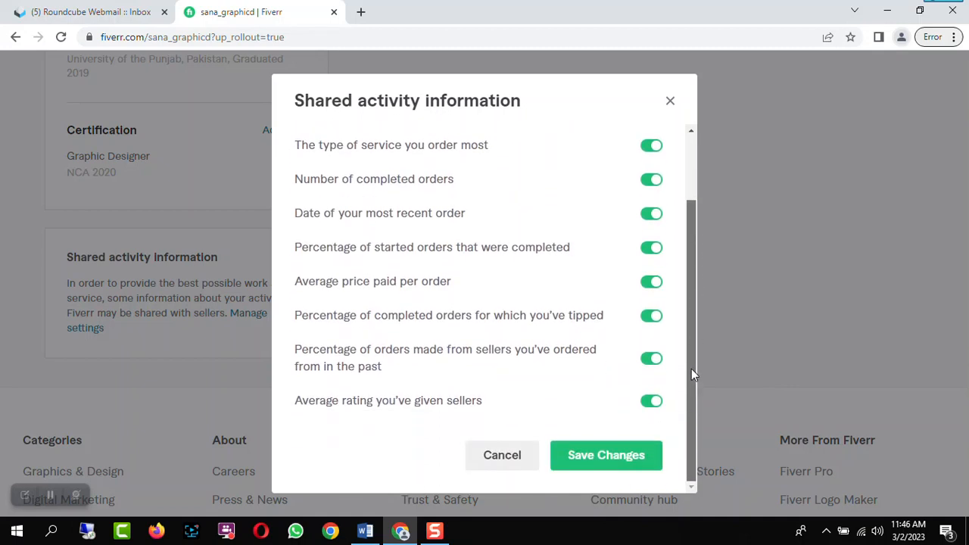
{"action": "left_click", "coordinate": [622, 463]}
Return to the profile's top and start the Become a seller process
{"action": "scroll", "coordinate": [601, 331], "scroll_direction": "up", "scroll_amount": 1}
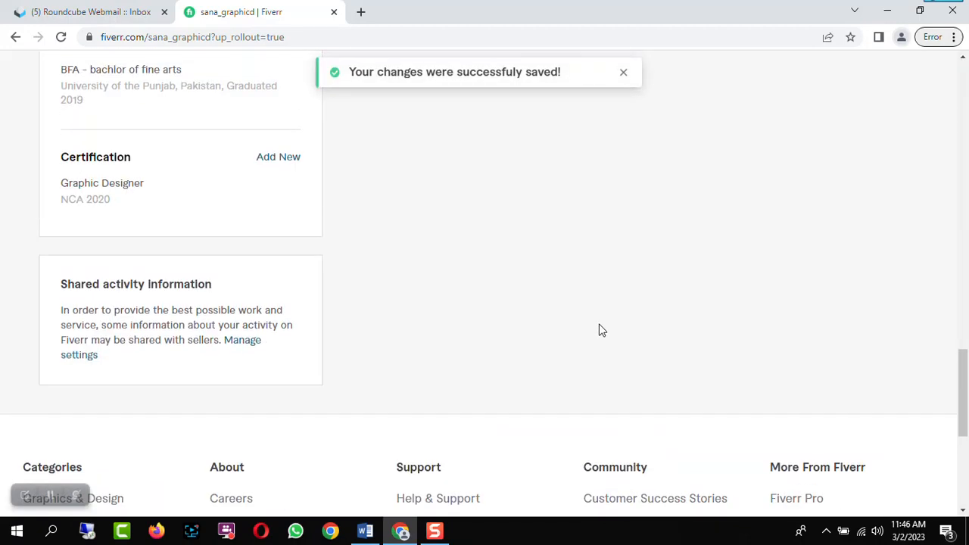
{"action": "scroll", "coordinate": [601, 331], "scroll_direction": "up", "scroll_amount": 15}
{"action": "scroll", "coordinate": [600, 329], "scroll_direction": "up", "scroll_amount": 3}
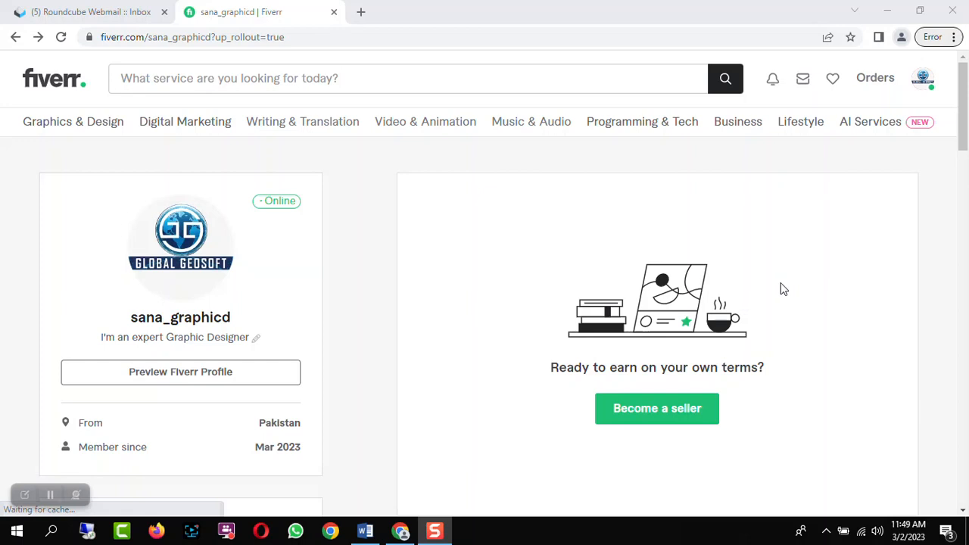
{"action": "left_click", "coordinate": [664, 411]}
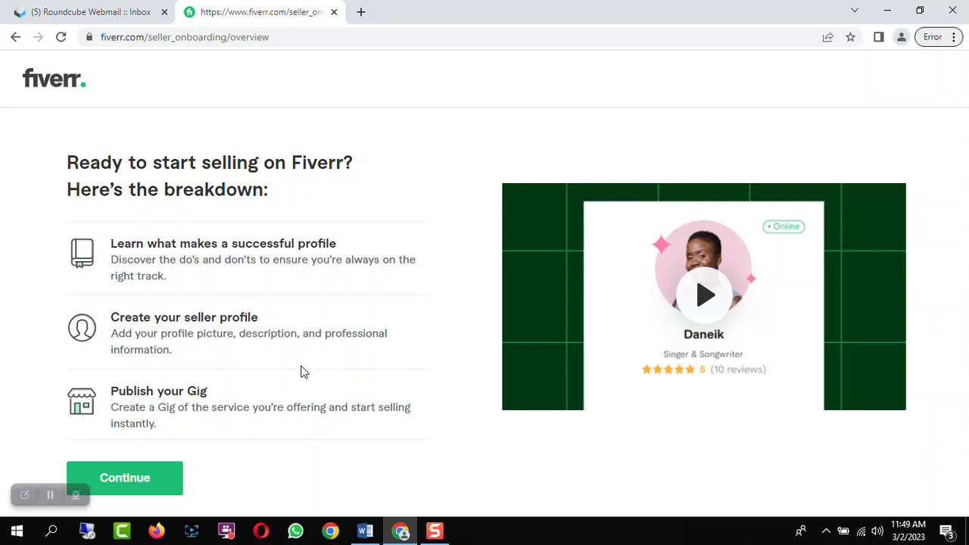
Continue through the seller onboarding overview and guideline pages
{"action": "left_click", "coordinate": [124, 478]}
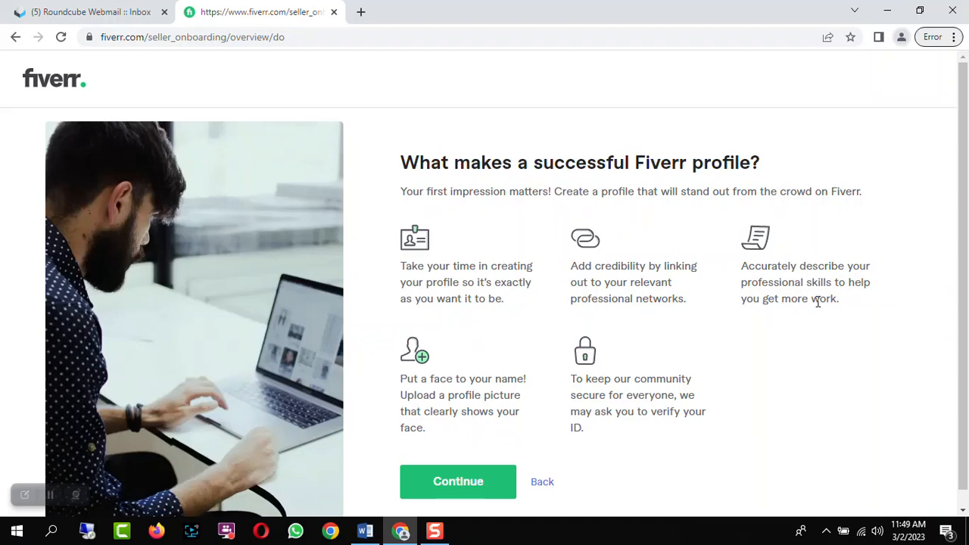
{"action": "scroll", "coordinate": [817, 303], "scroll_direction": "down", "scroll_amount": 1}
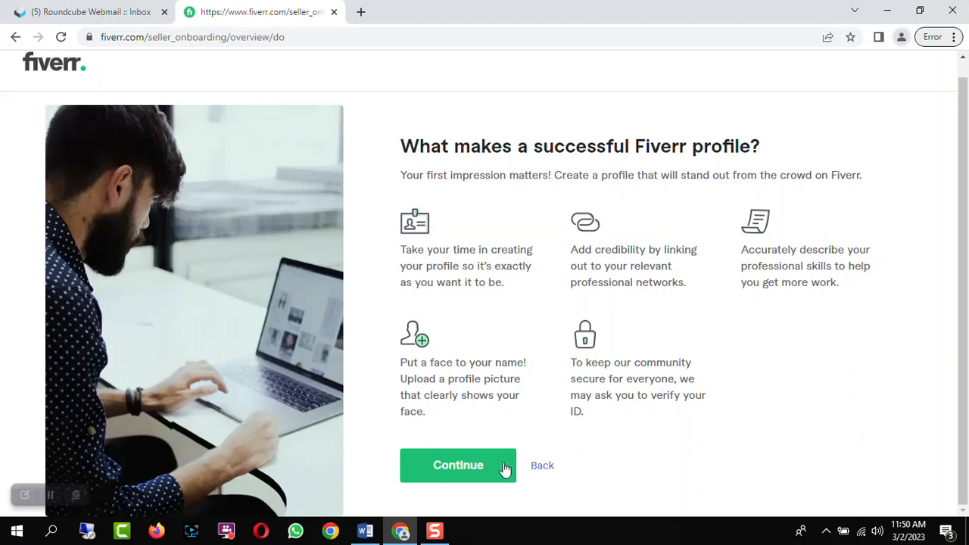
{"action": "left_click", "coordinate": [482, 471]}
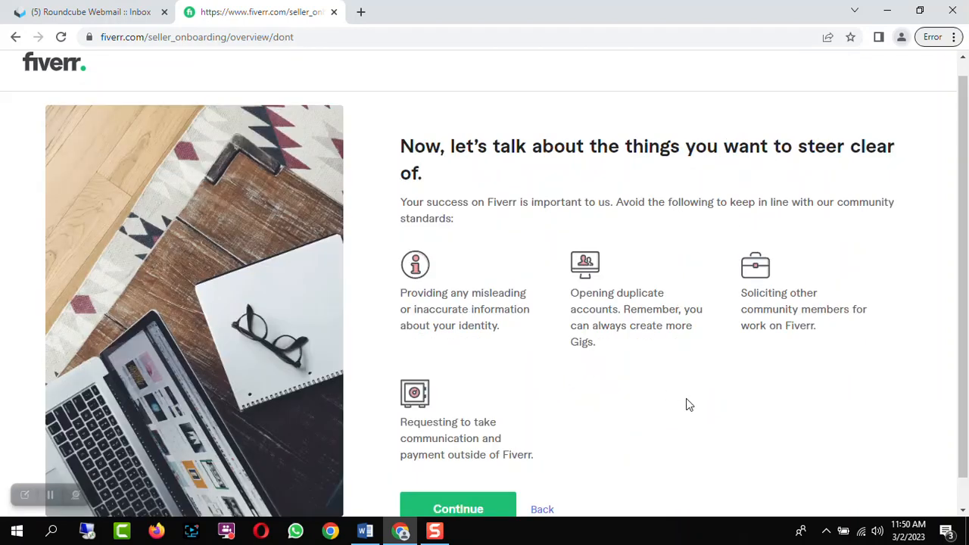
{"action": "scroll", "coordinate": [687, 403], "scroll_direction": "down", "scroll_amount": 1}
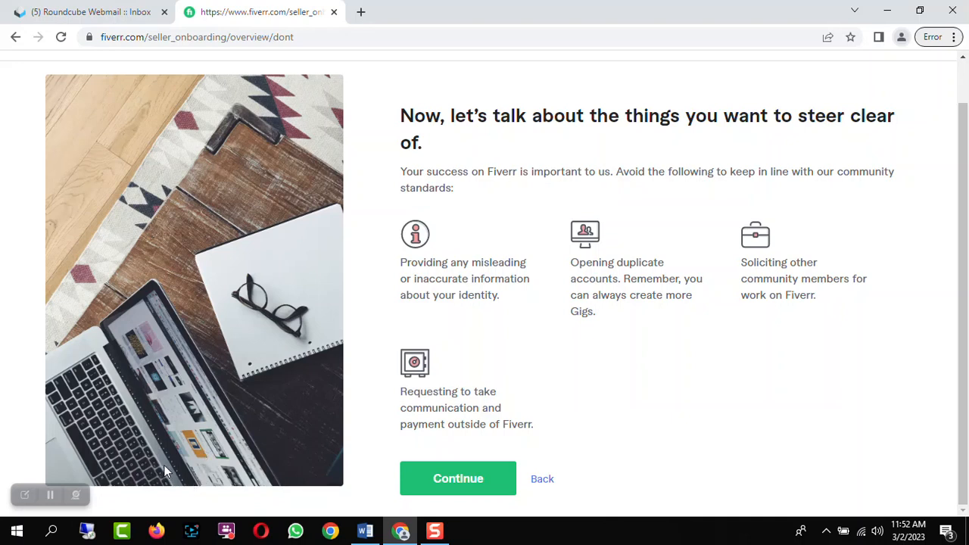
{"action": "left_click", "coordinate": [50, 495]}
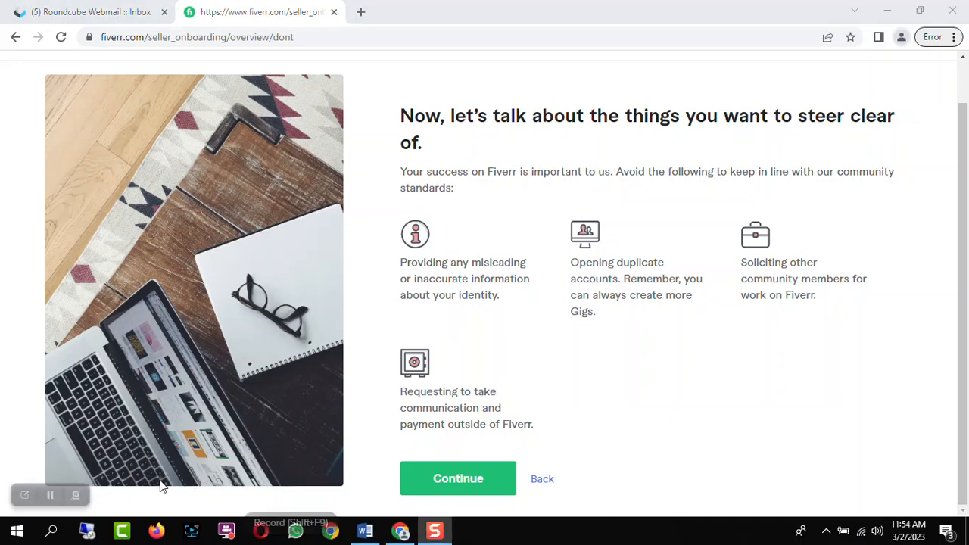
{"action": "left_click", "coordinate": [457, 477]}
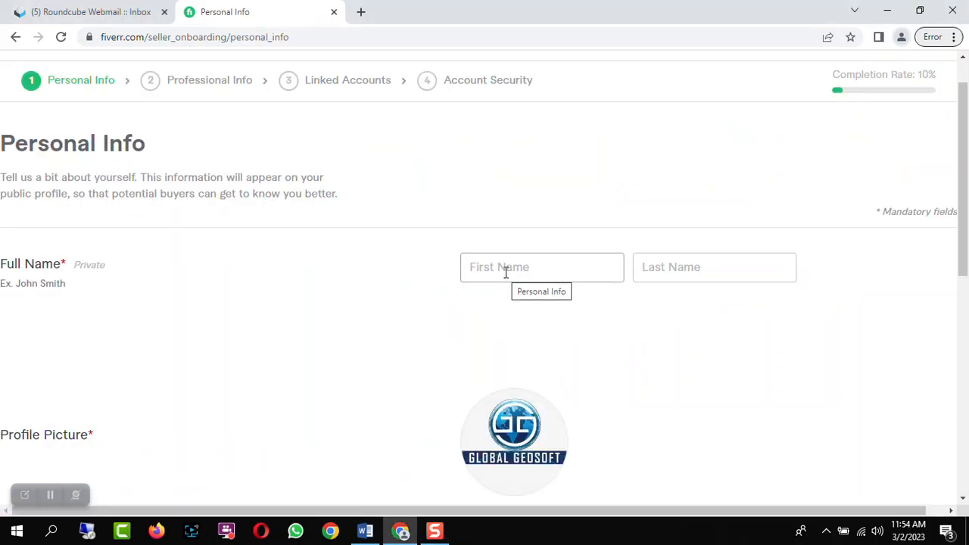
Enter the seller's first and last name in the Full Name fields
{"action": "scroll", "coordinate": [506, 273], "scroll_direction": "down", "scroll_amount": 2}
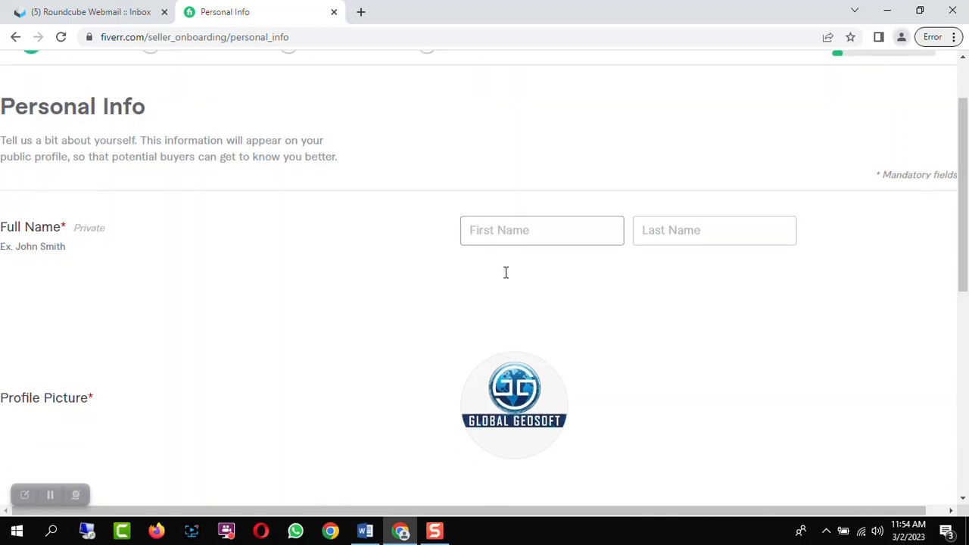
{"action": "scroll", "coordinate": [505, 275], "scroll_direction": "up", "scroll_amount": 1}
{"action": "left_click", "coordinate": [487, 199]}
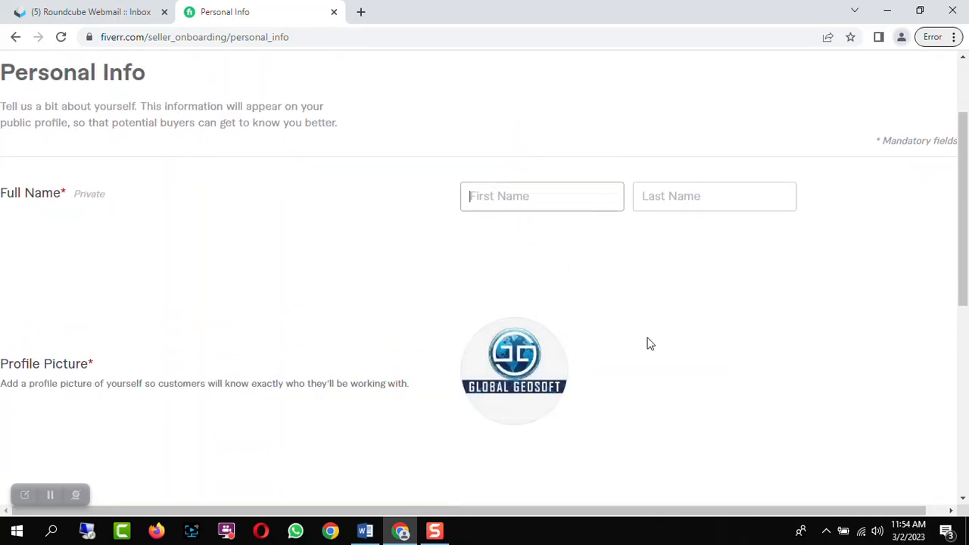
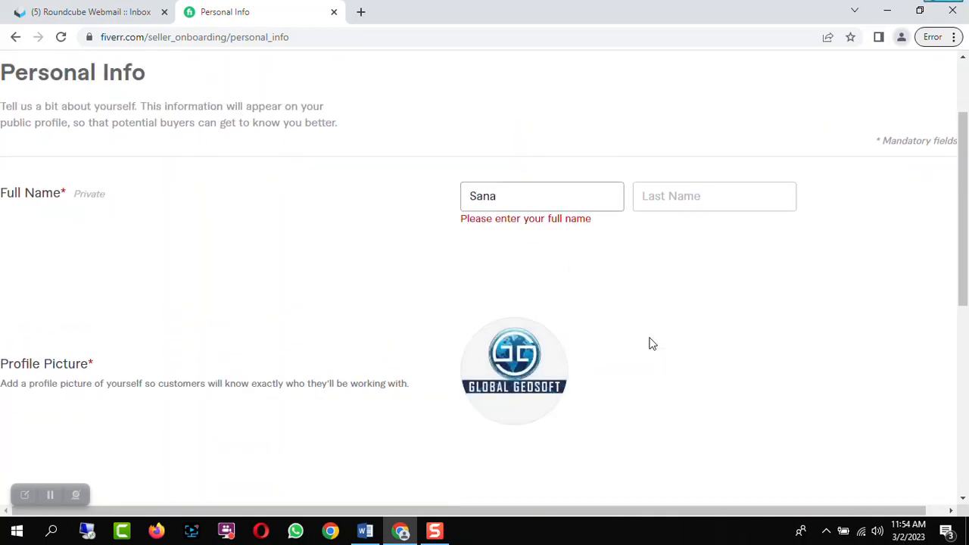
{"action": "left_click", "coordinate": [697, 197]}
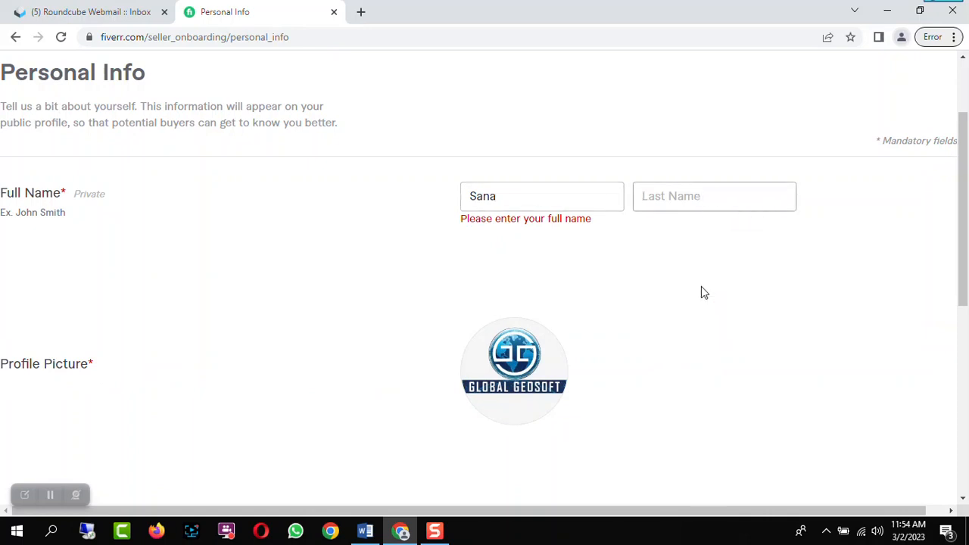
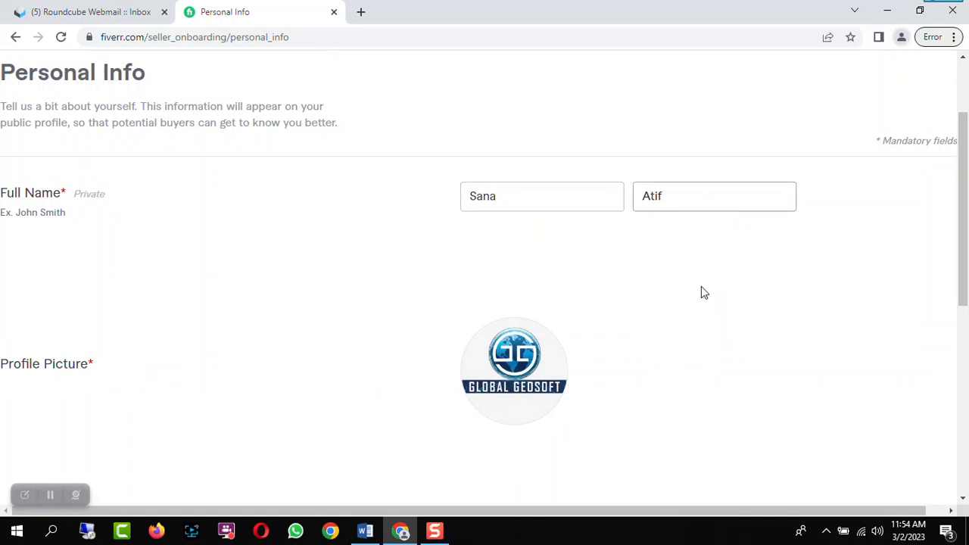
Review the remaining personal info and continue to the Professional Info step
{"action": "scroll", "coordinate": [712, 306], "scroll_direction": "down", "scroll_amount": 1}
{"action": "scroll", "coordinate": [782, 324], "scroll_direction": "down", "scroll_amount": 5}
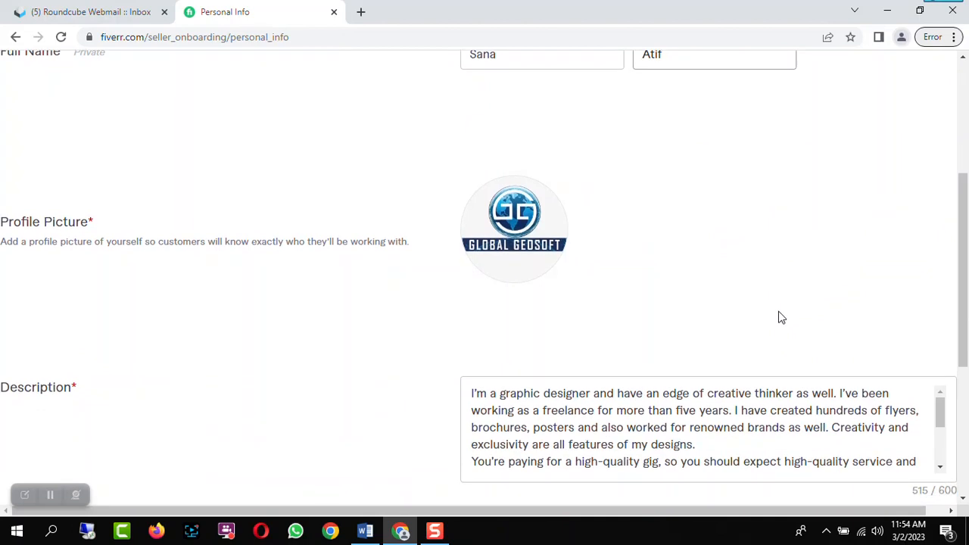
{"action": "scroll", "coordinate": [779, 315], "scroll_direction": "down", "scroll_amount": 1}
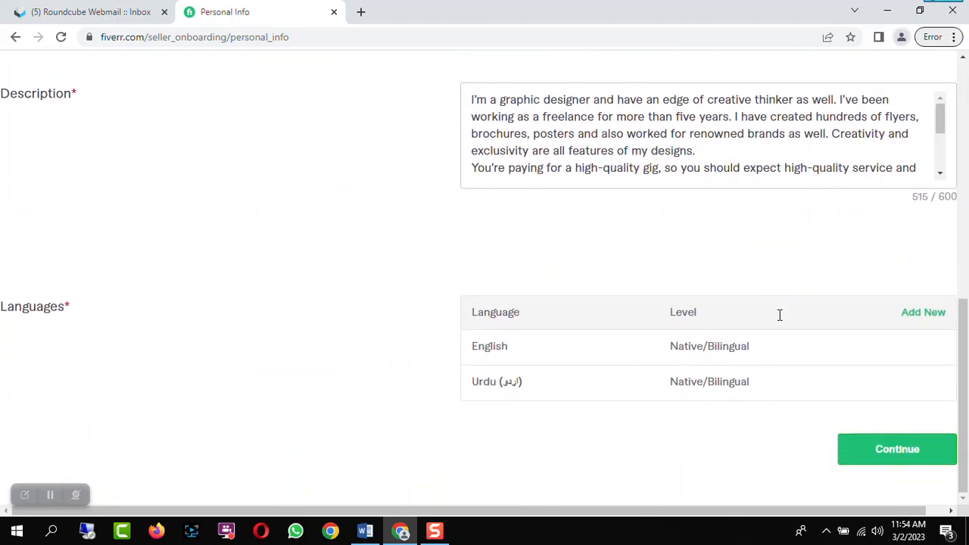
{"action": "left_click", "coordinate": [889, 452]}
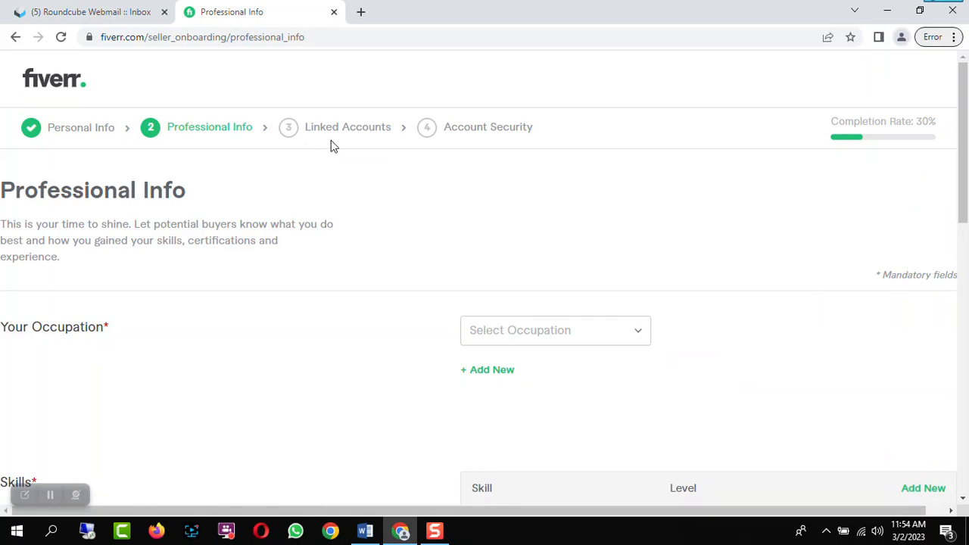
Set the occupation to Graphics & Design
{"action": "scroll", "coordinate": [687, 221], "scroll_direction": "down", "scroll_amount": 1}
{"action": "scroll", "coordinate": [687, 226], "scroll_direction": "up", "scroll_amount": 1}
{"action": "scroll", "coordinate": [687, 226], "scroll_direction": "down", "scroll_amount": 1}
{"action": "left_click", "coordinate": [636, 262]}
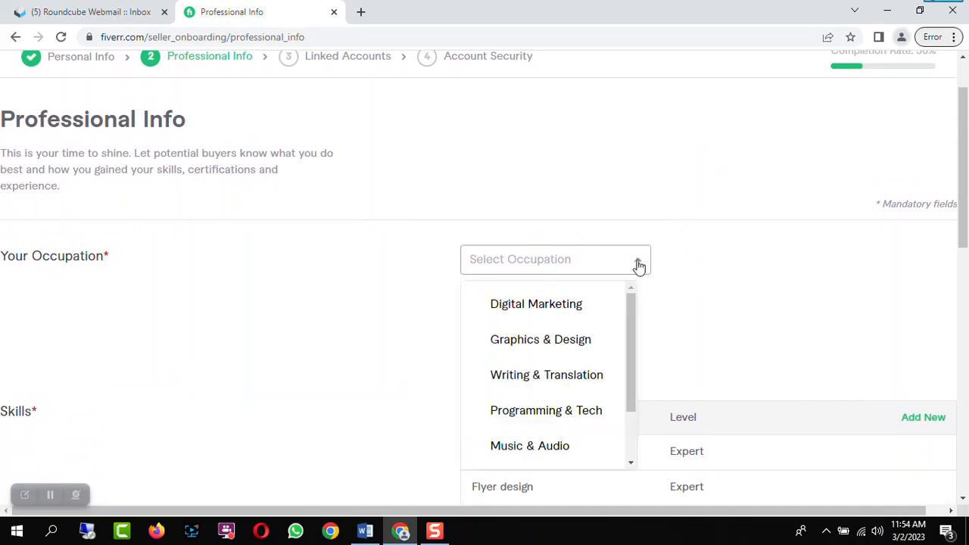
{"action": "left_click", "coordinate": [575, 344]}
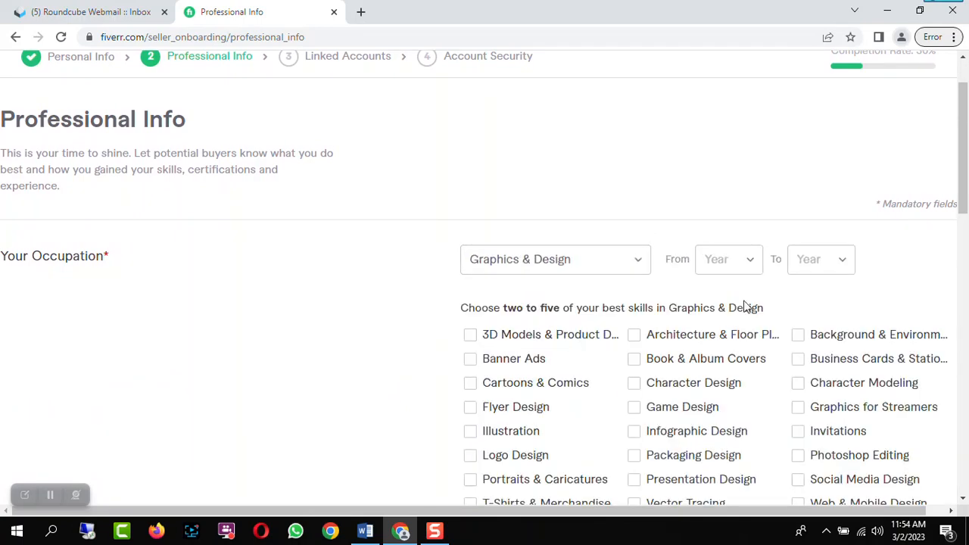
Set the occupation's years from 2019 to 2023
{"action": "scroll", "coordinate": [895, 261], "scroll_direction": "down", "scroll_amount": 1}
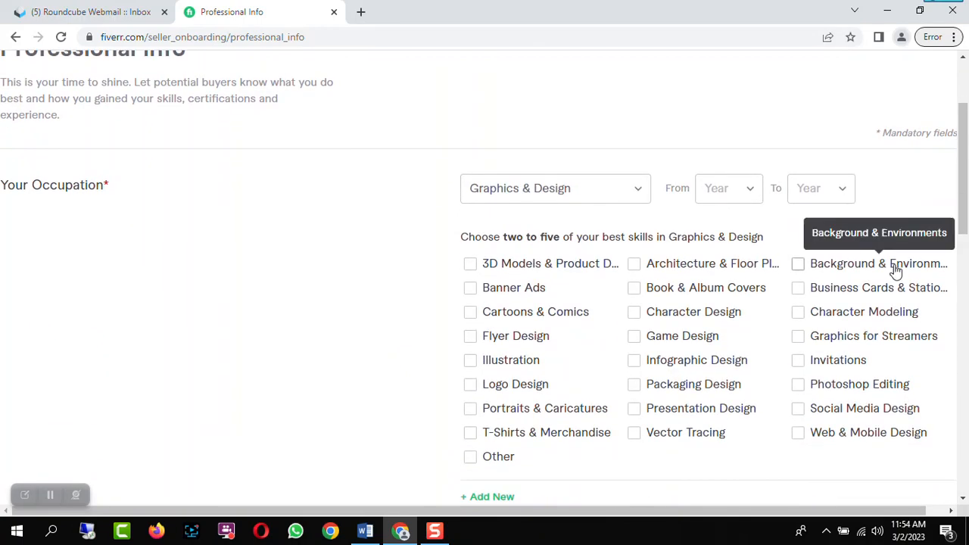
{"action": "left_click", "coordinate": [746, 189]}
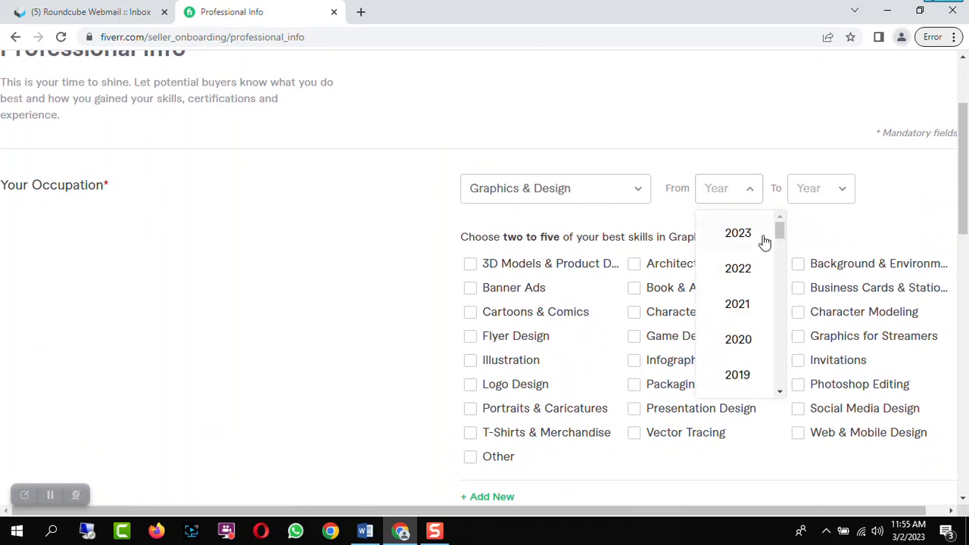
{"action": "left_click_drag", "start_coordinate": [779, 229], "coordinate": [781, 235]}
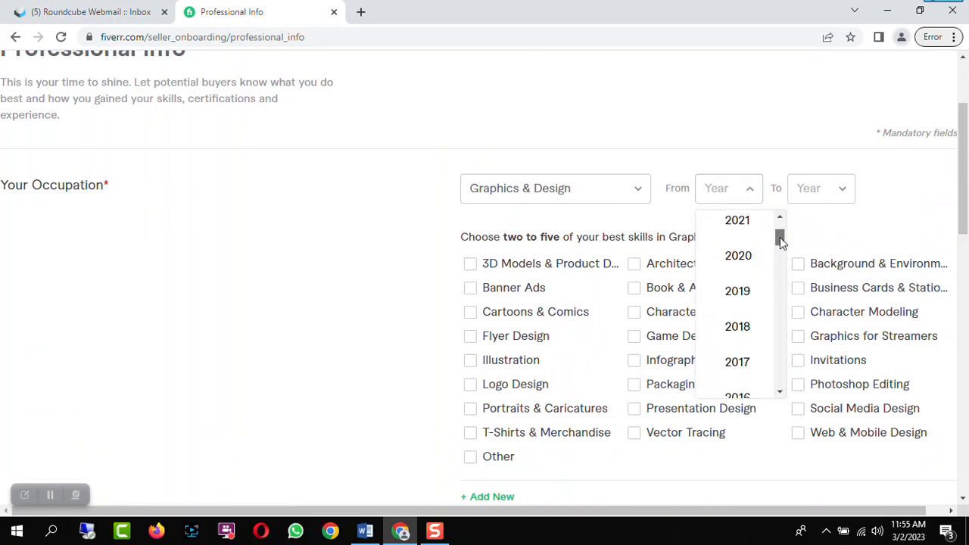
{"action": "left_click", "coordinate": [750, 296]}
{"action": "left_click", "coordinate": [841, 192]}
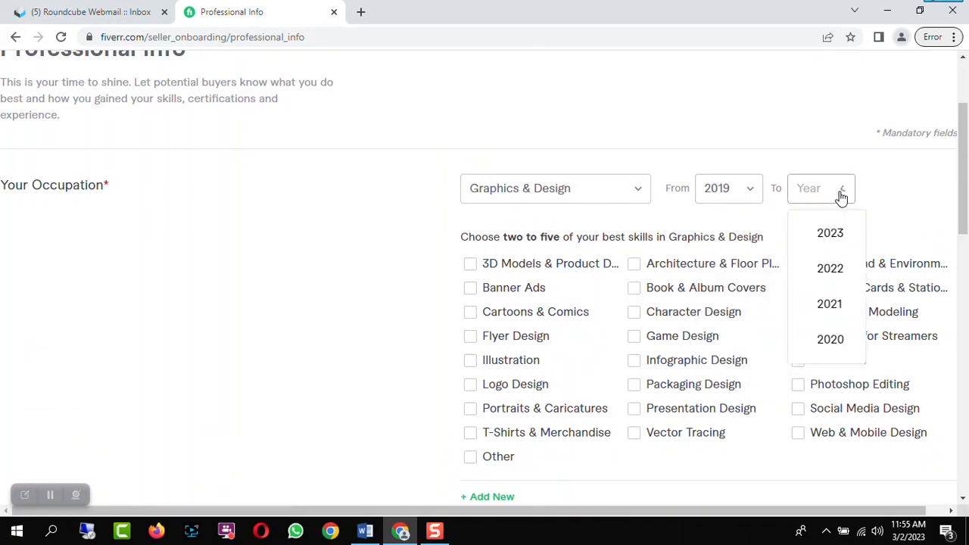
{"action": "left_click", "coordinate": [843, 236]}
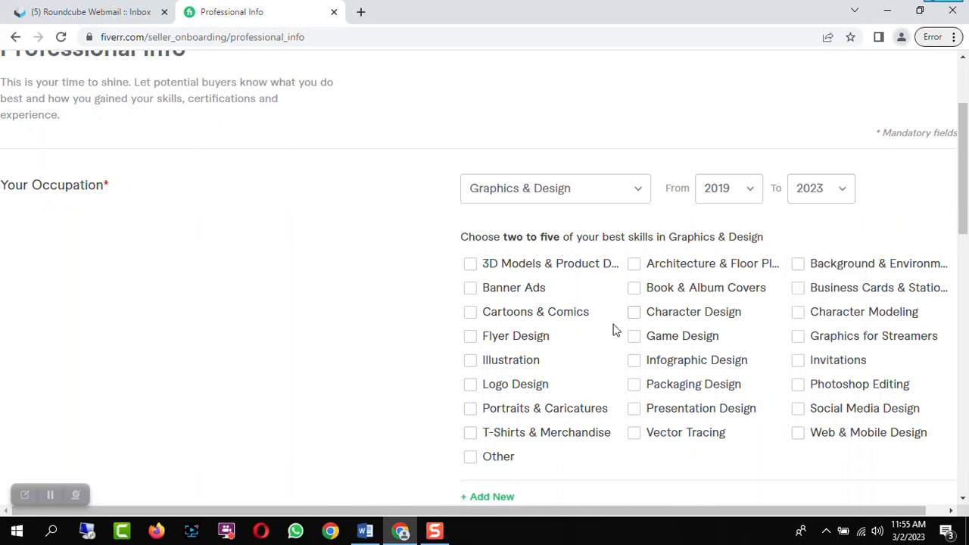
Select the skills Banner Ads, Flyer Design, Logo Design, T-Shirts & Merchandise and Social Media Design
{"action": "left_click", "coordinate": [470, 289]}
{"action": "scroll", "coordinate": [795, 303], "scroll_direction": "down", "scroll_amount": 1}
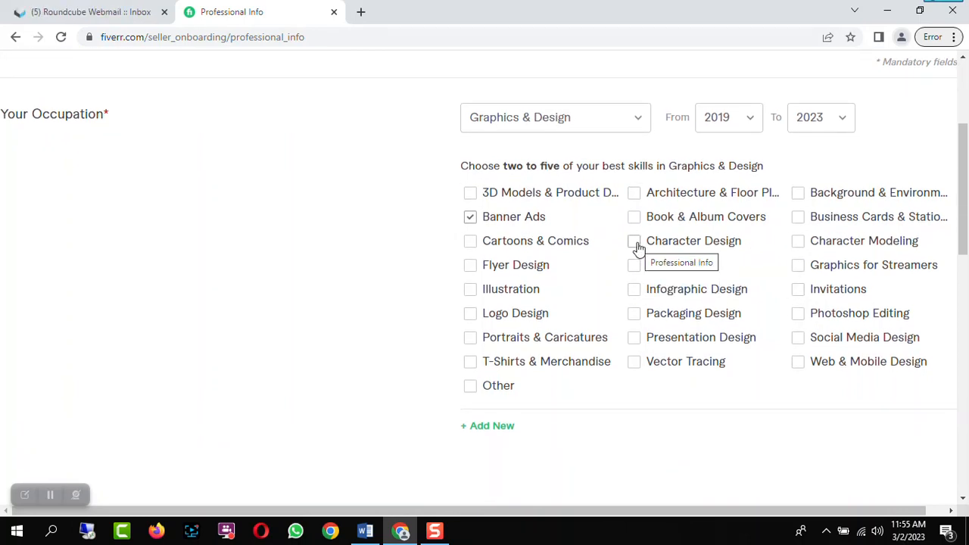
{"action": "left_click", "coordinate": [470, 265]}
{"action": "left_click", "coordinate": [471, 315]}
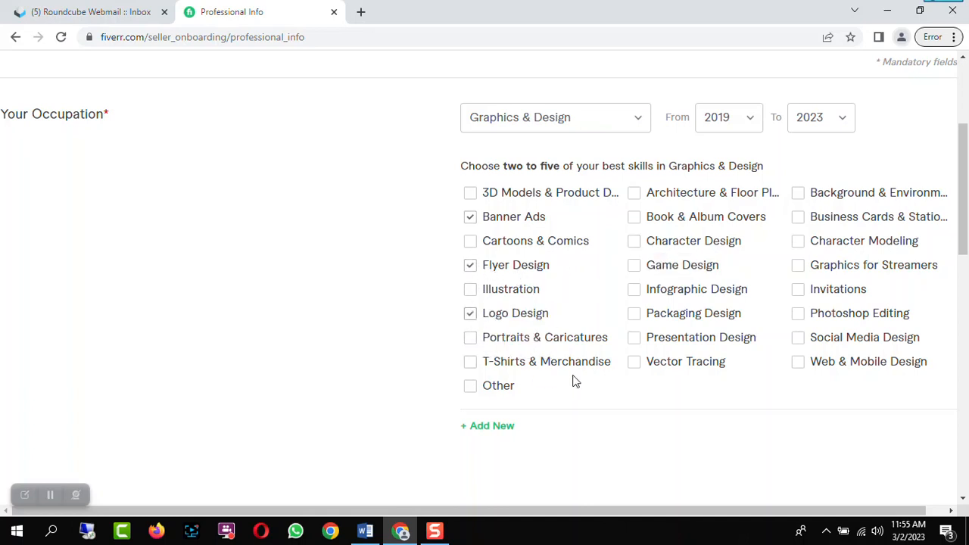
{"action": "left_click", "coordinate": [470, 362]}
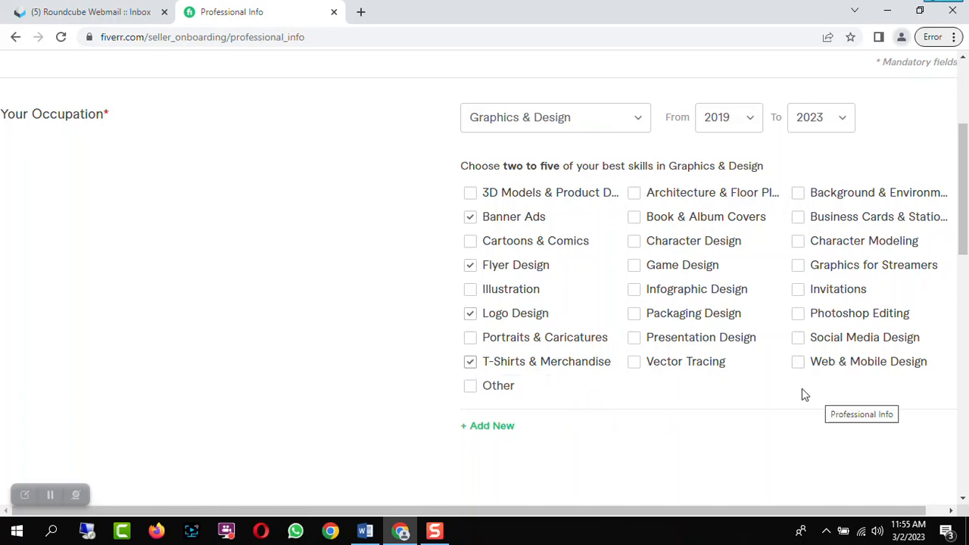
{"action": "left_click", "coordinate": [803, 339]}
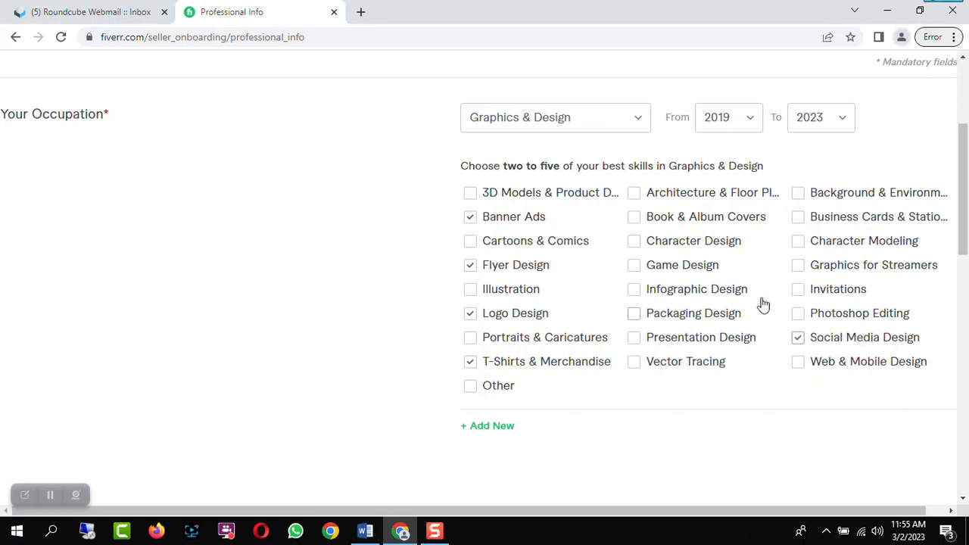
{"action": "scroll", "coordinate": [763, 302], "scroll_direction": "down", "scroll_amount": 2}
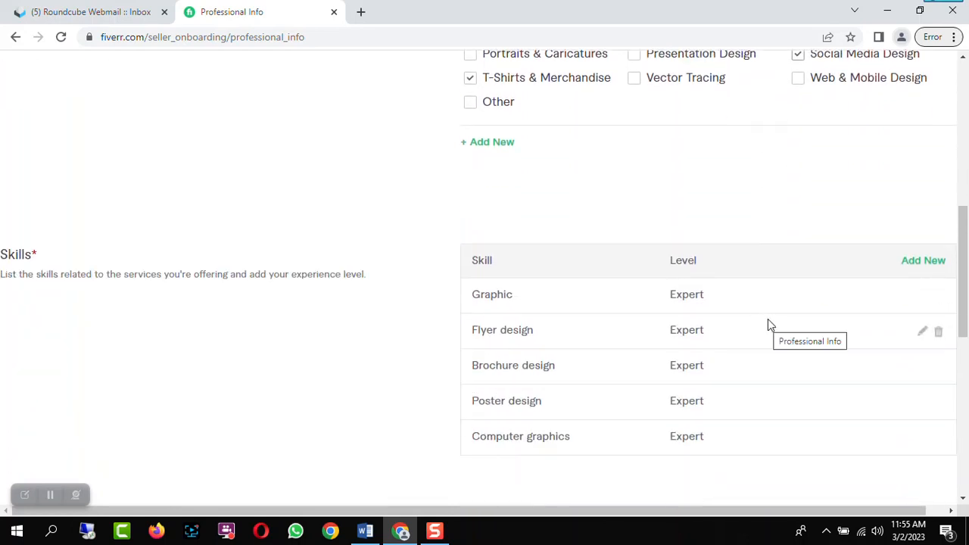
{"action": "scroll", "coordinate": [769, 321], "scroll_direction": "down", "scroll_amount": 2}
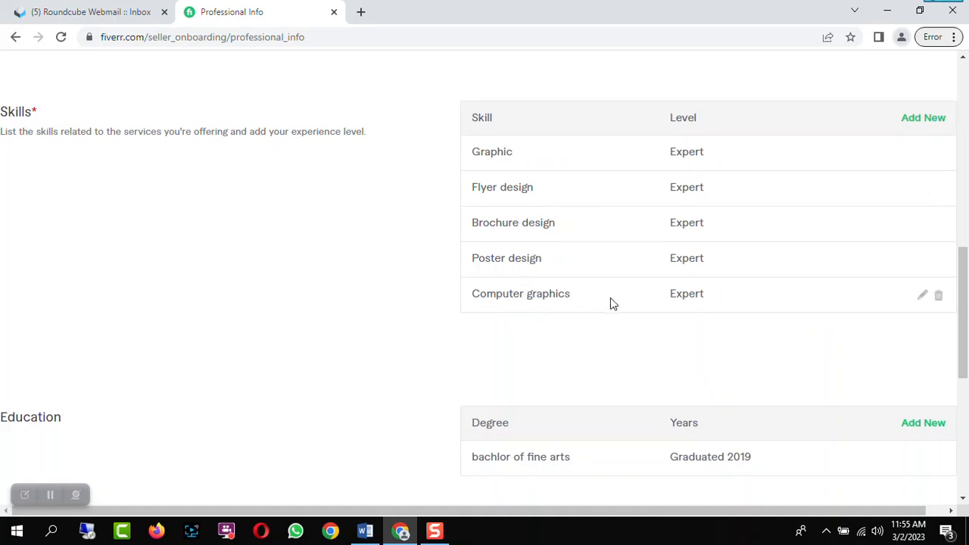
{"action": "scroll", "coordinate": [632, 280], "scroll_direction": "down", "scroll_amount": 2}
{"action": "scroll", "coordinate": [693, 348], "scroll_direction": "down", "scroll_amount": 2}
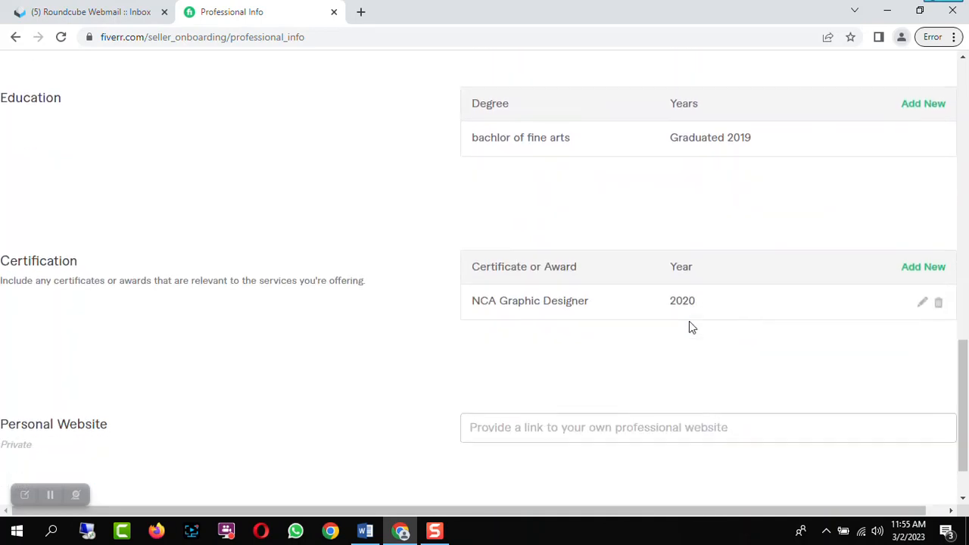
{"action": "scroll", "coordinate": [688, 326], "scroll_direction": "down", "scroll_amount": 1}
{"action": "scroll", "coordinate": [700, 306], "scroll_direction": "down", "scroll_amount": 1}
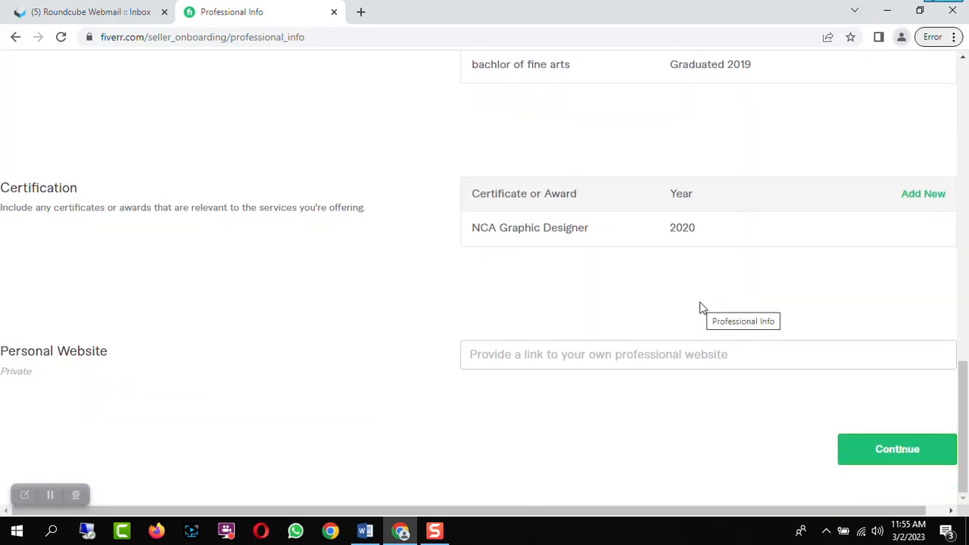
{"action": "left_click", "coordinate": [576, 357]}
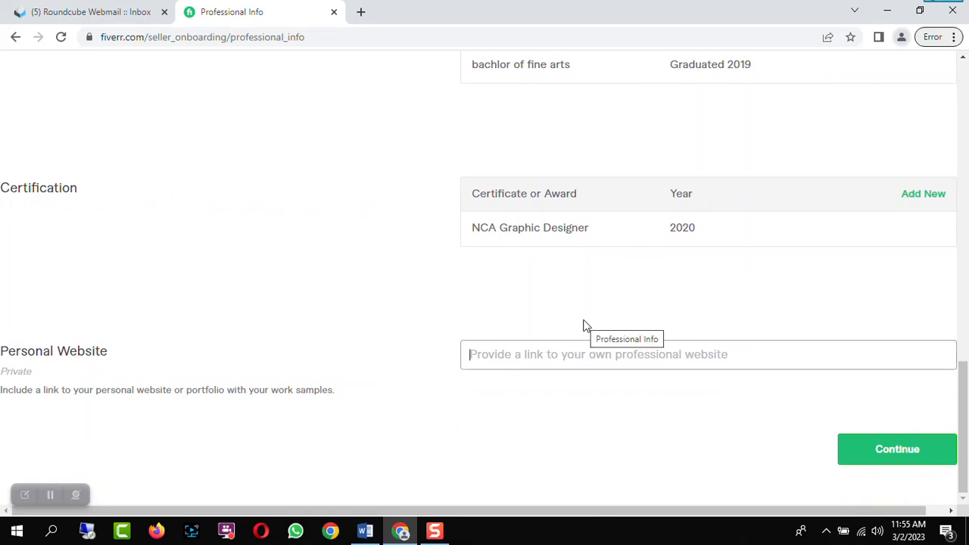
{"action": "type", "text": "www.globalgeosoft.com"}
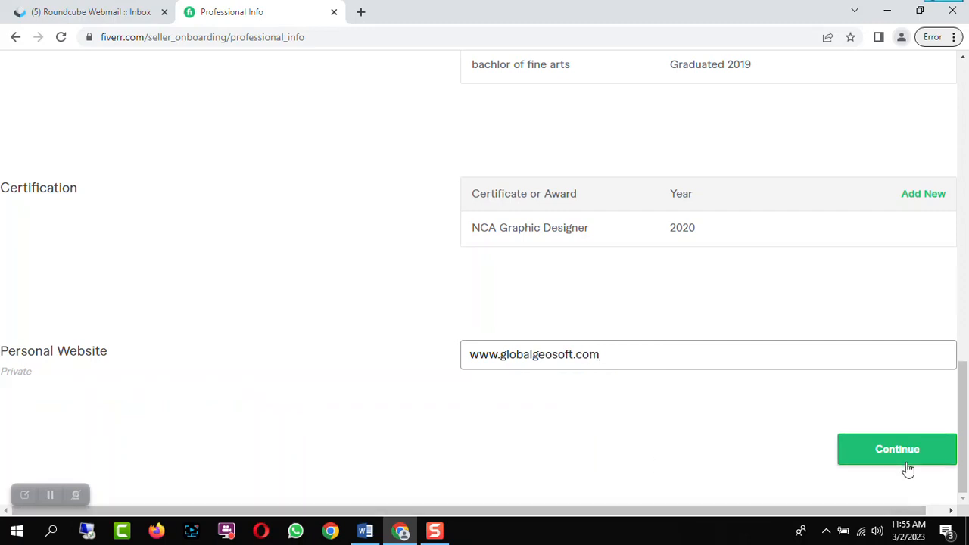
{"action": "left_click", "coordinate": [908, 458]}
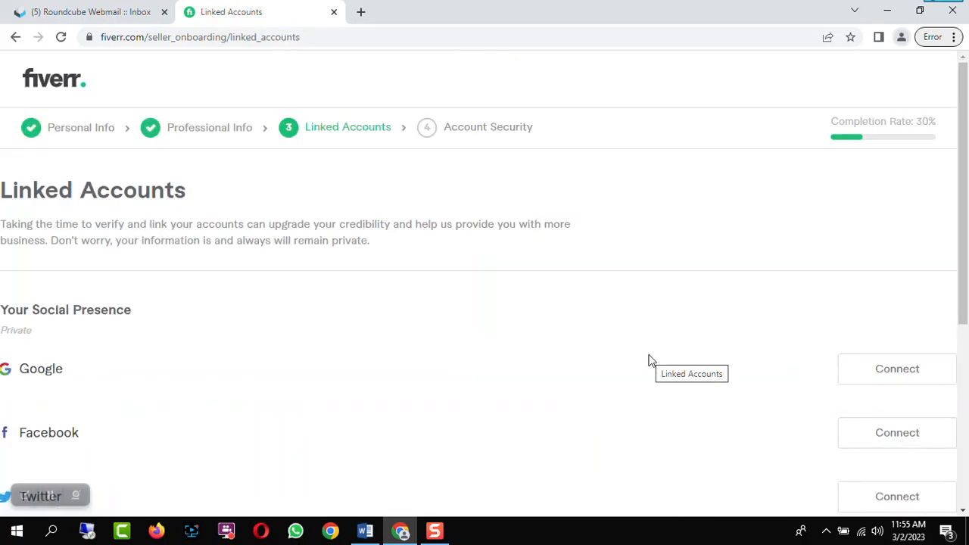
Review the linked account options and continue to the Account Security step
{"action": "scroll", "coordinate": [649, 361], "scroll_direction": "down", "scroll_amount": 2}
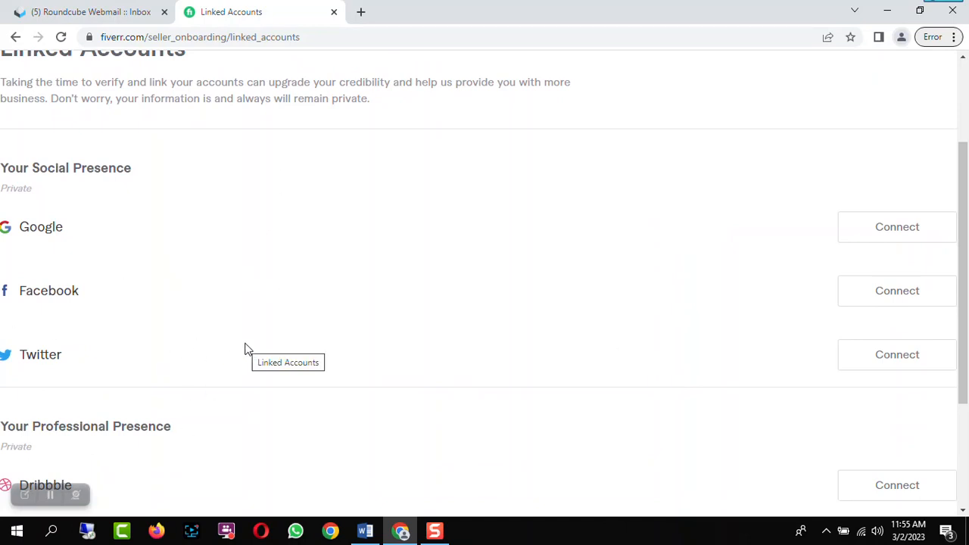
{"action": "scroll", "coordinate": [504, 363], "scroll_direction": "down", "scroll_amount": 2}
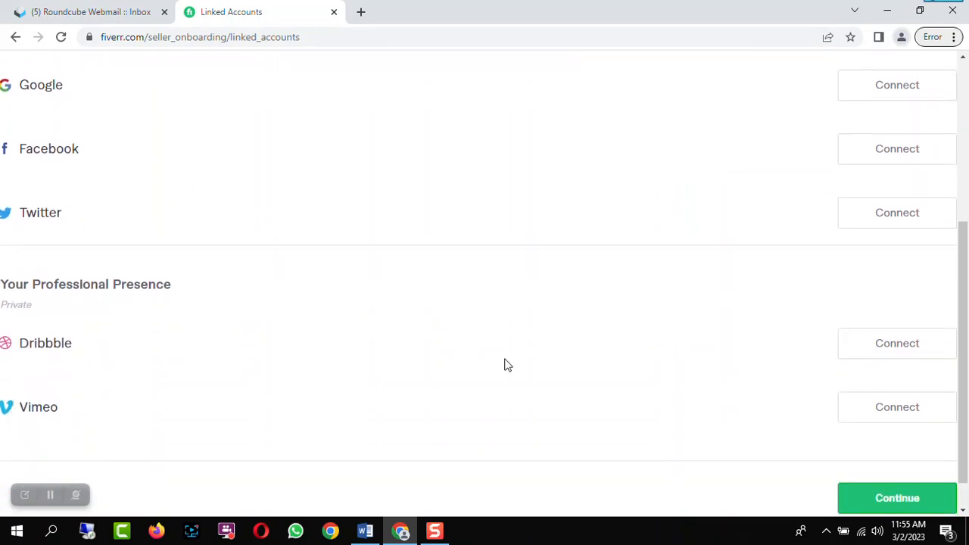
{"action": "scroll", "coordinate": [504, 364], "scroll_direction": "down", "scroll_amount": 1}
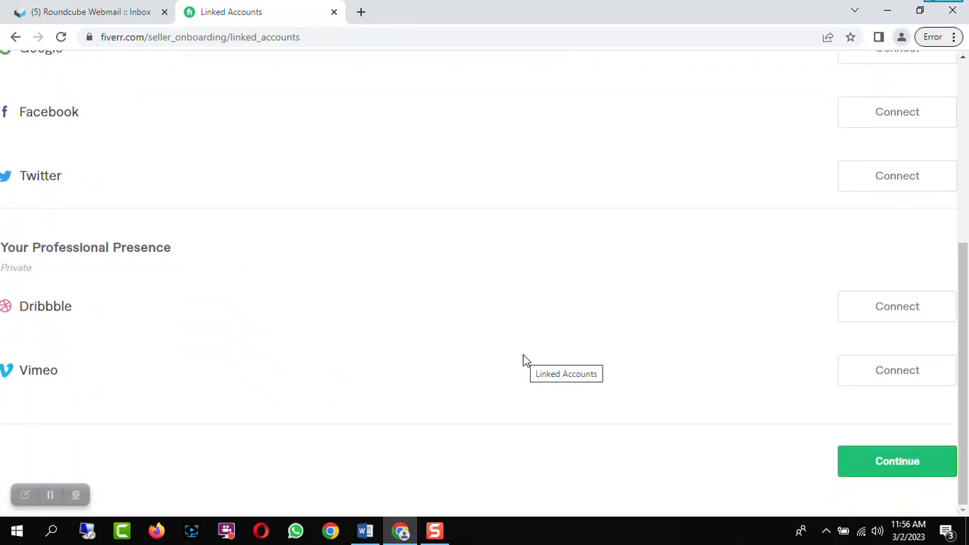
{"action": "scroll", "coordinate": [805, 409], "scroll_direction": "up", "scroll_amount": 2}
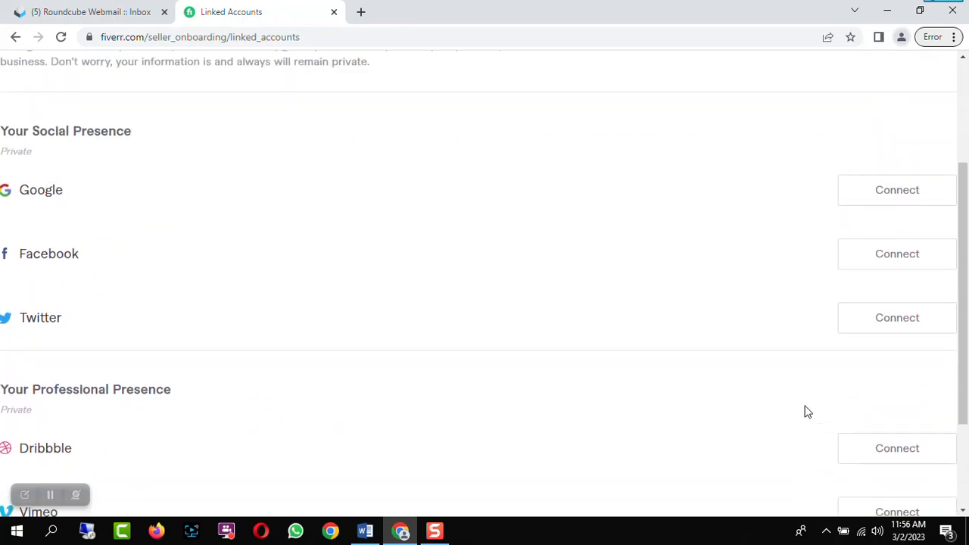
{"action": "scroll", "coordinate": [806, 410], "scroll_direction": "down", "scroll_amount": 2}
{"action": "left_click", "coordinate": [920, 467]}
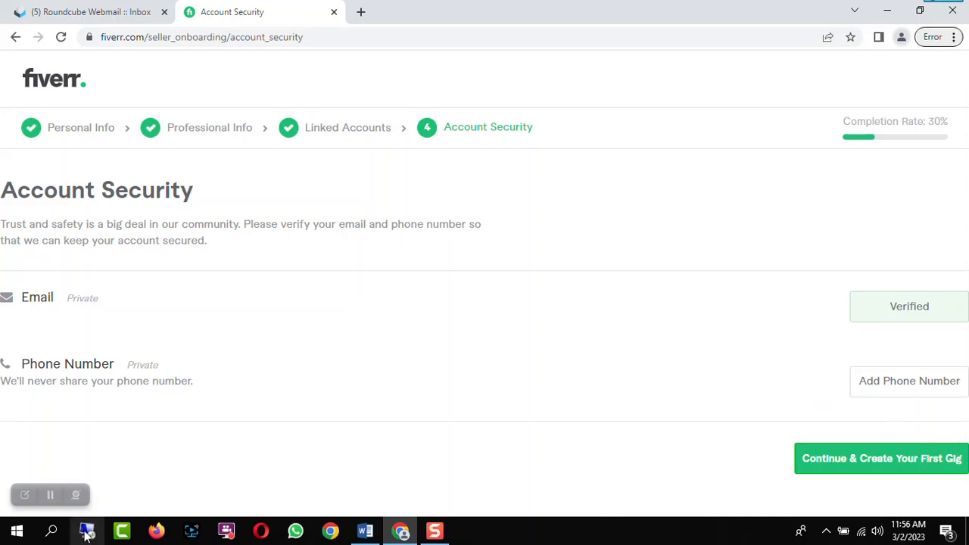
Try to continue and create the first gig, then leave the completion notice via Edit Profile
{"action": "left_click", "coordinate": [49, 496]}
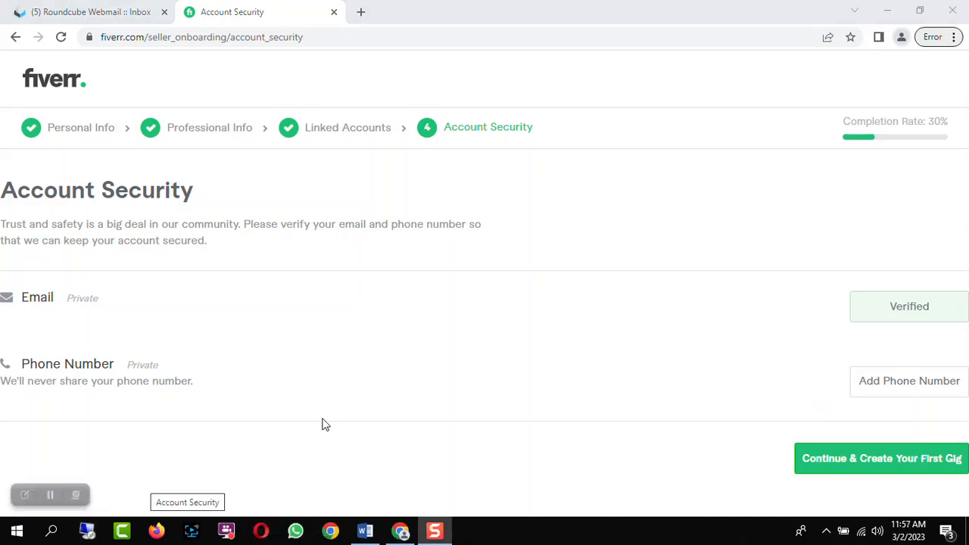
{"action": "left_click", "coordinate": [895, 463]}
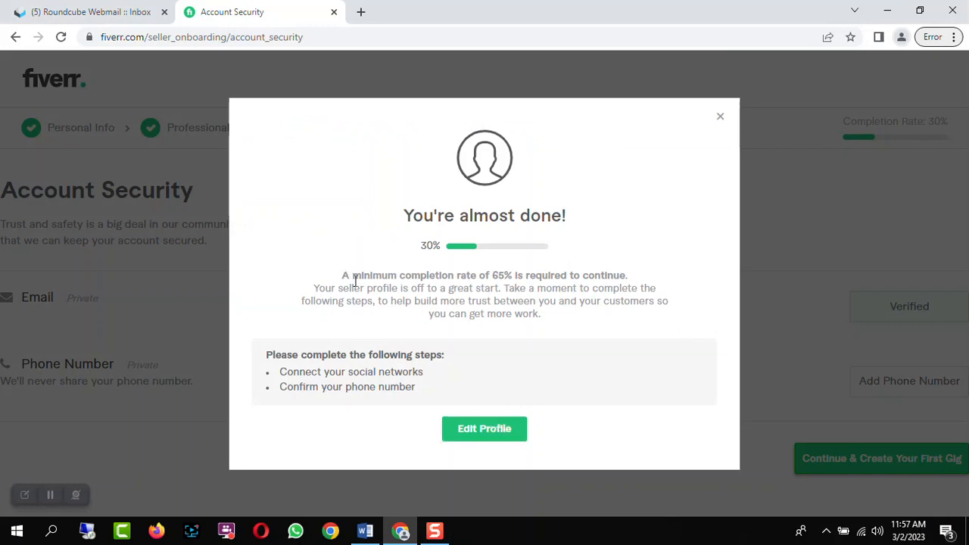
{"action": "left_click_drag", "start_coordinate": [344, 275], "coordinate": [657, 302]}
{"action": "left_click_drag", "start_coordinate": [268, 355], "coordinate": [447, 357]}
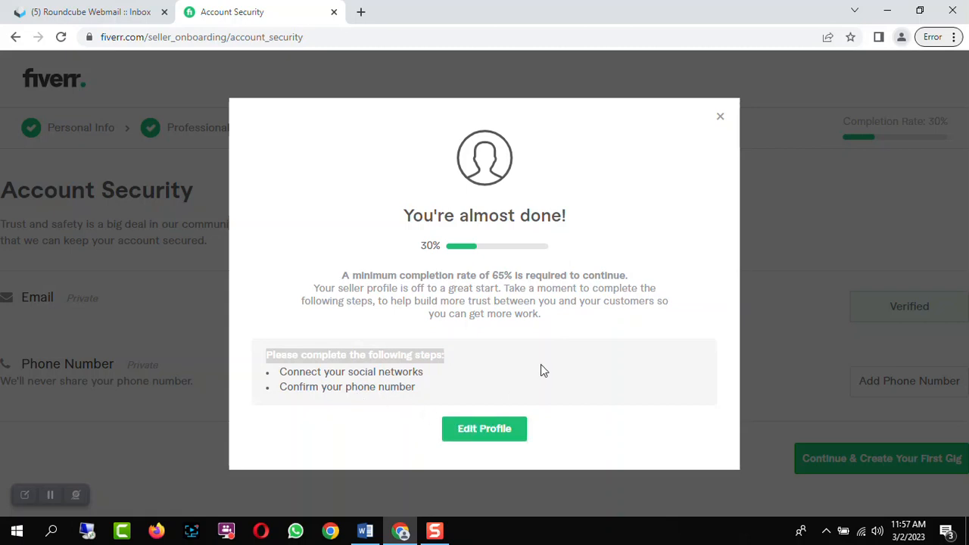
{"action": "left_click", "coordinate": [484, 429]}
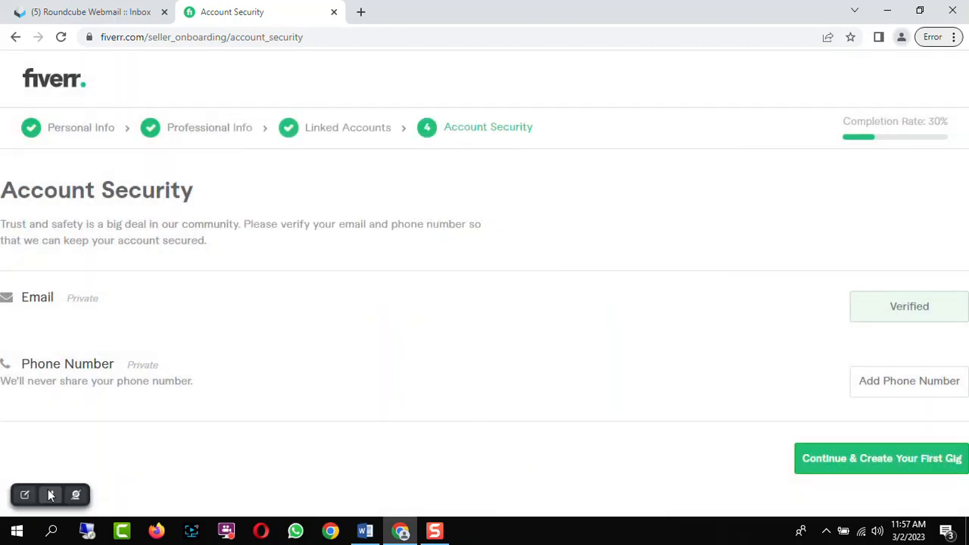
Open the phone number verification dialog and select the phone number field
{"action": "left_click", "coordinate": [909, 384]}
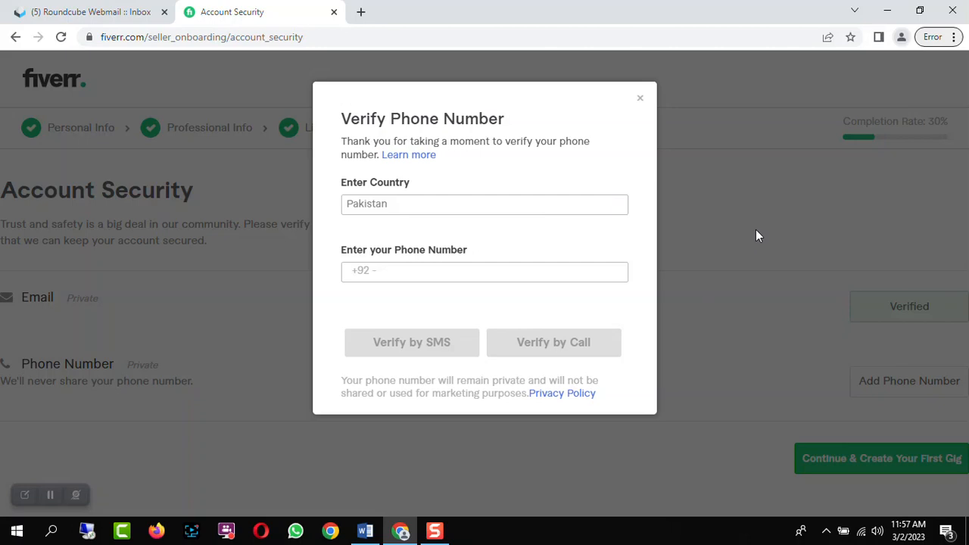
{"action": "left_click", "coordinate": [397, 276]}
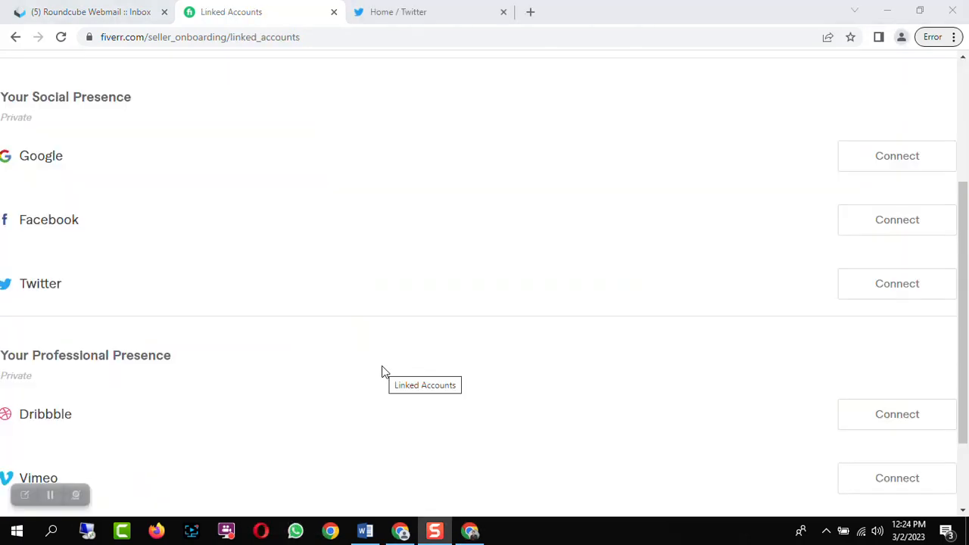
Connect the Twitter account and authorize the Fiverr Integration app
{"action": "left_click", "coordinate": [874, 283]}
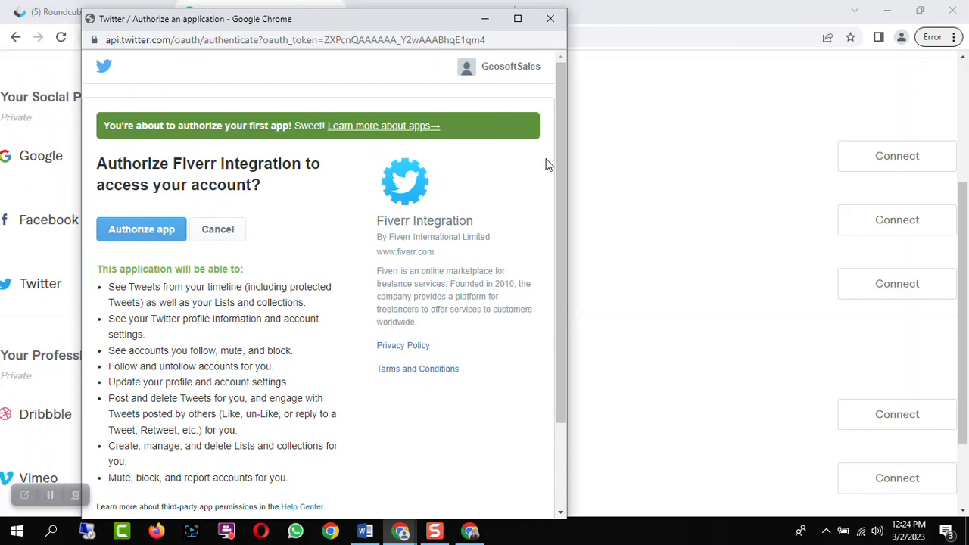
{"action": "left_click", "coordinate": [152, 232]}
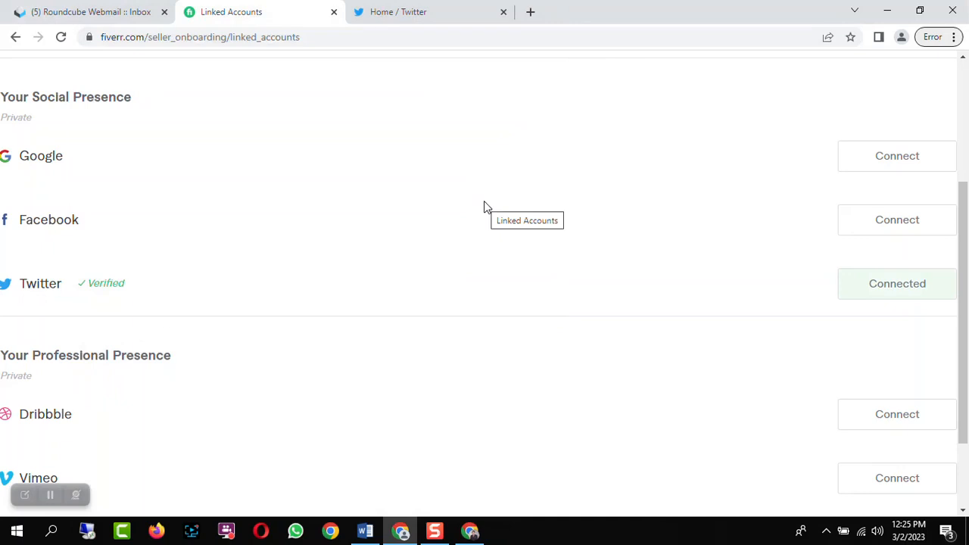
Continue from Linked Accounts to the Account Security step
{"action": "scroll", "coordinate": [473, 242], "scroll_direction": "up", "scroll_amount": 3}
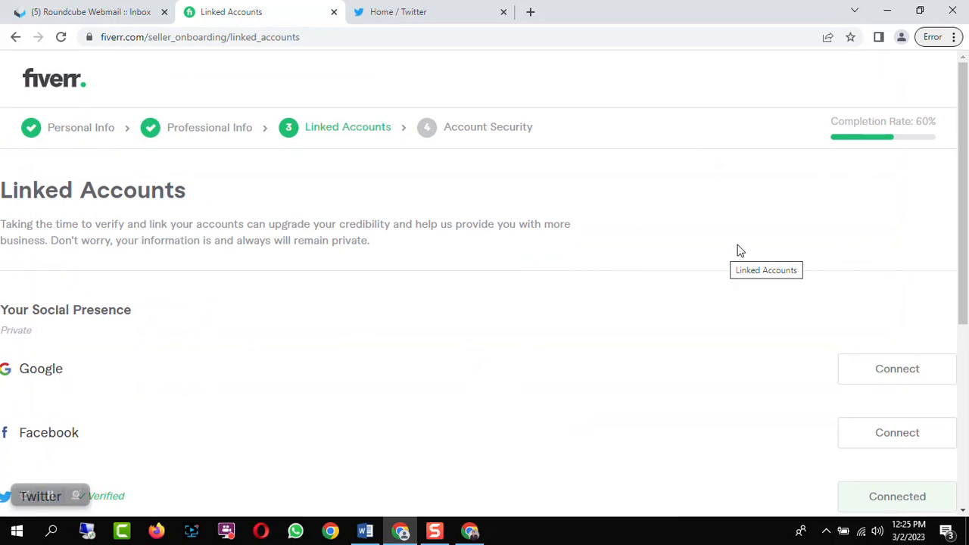
{"action": "scroll", "coordinate": [874, 484], "scroll_direction": "down", "scroll_amount": 4}
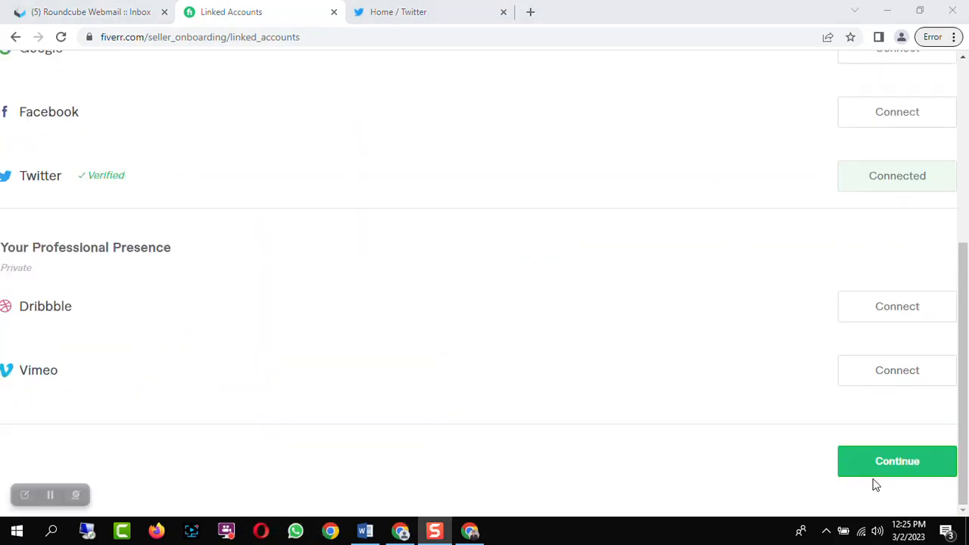
{"action": "left_click", "coordinate": [880, 466]}
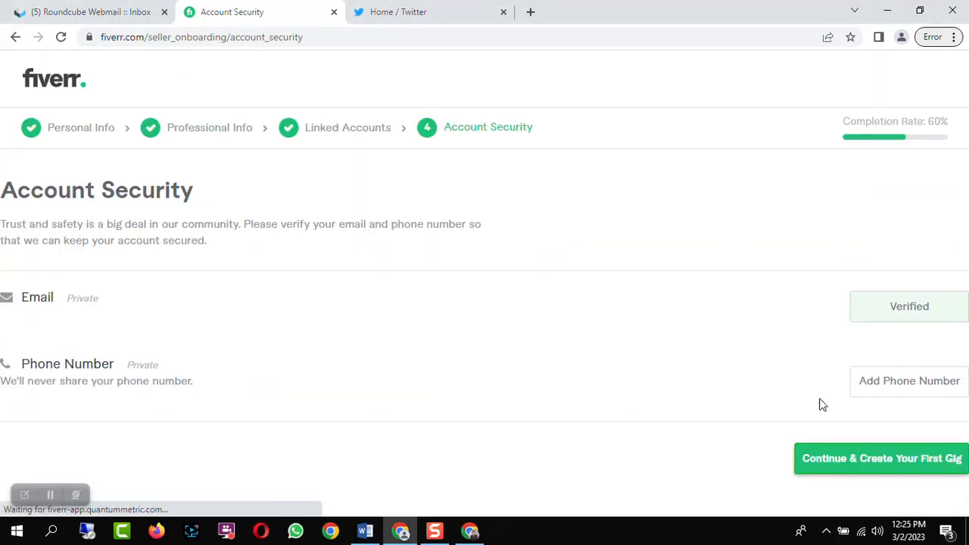
{"action": "left_click", "coordinate": [51, 495]}
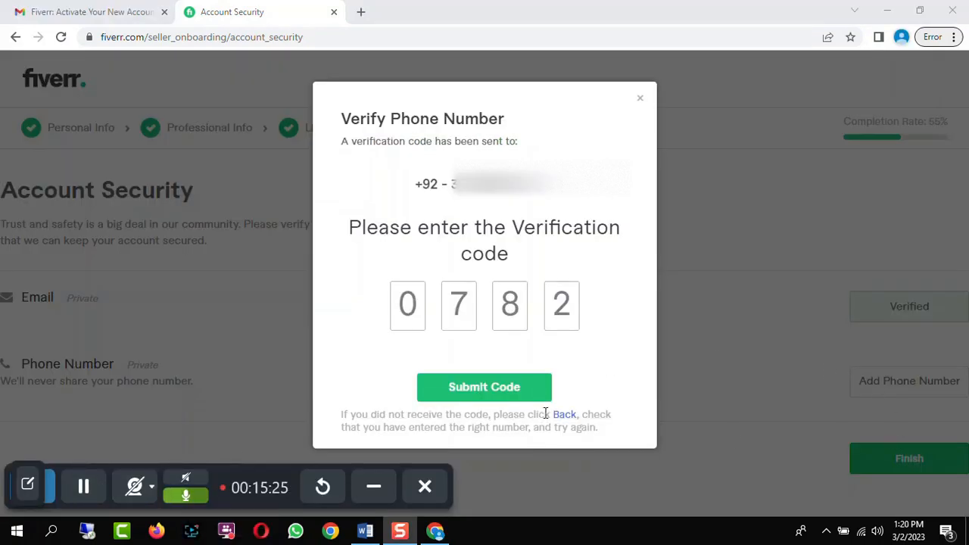
Submit the phone verification code and dismiss the completion notice
{"action": "left_click", "coordinate": [505, 386]}
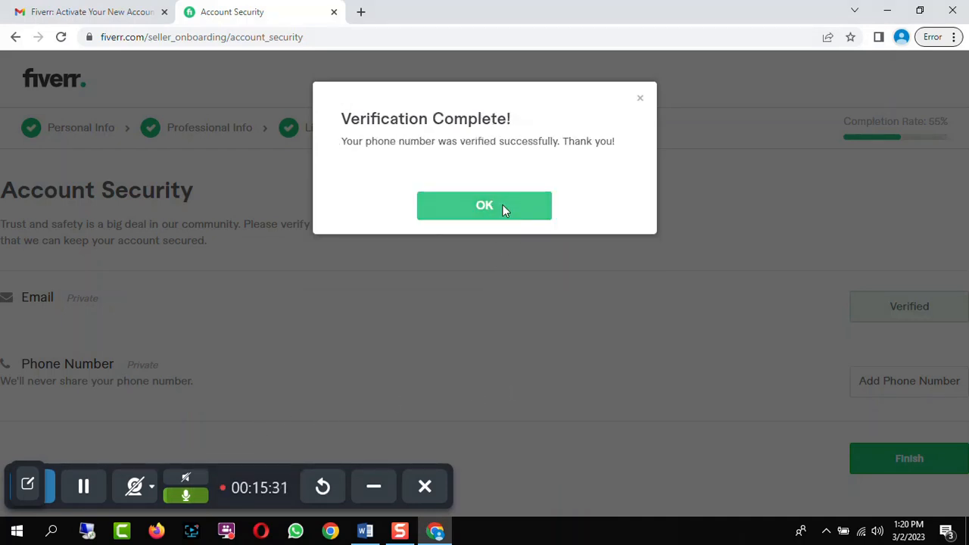
{"action": "left_click", "coordinate": [504, 210]}
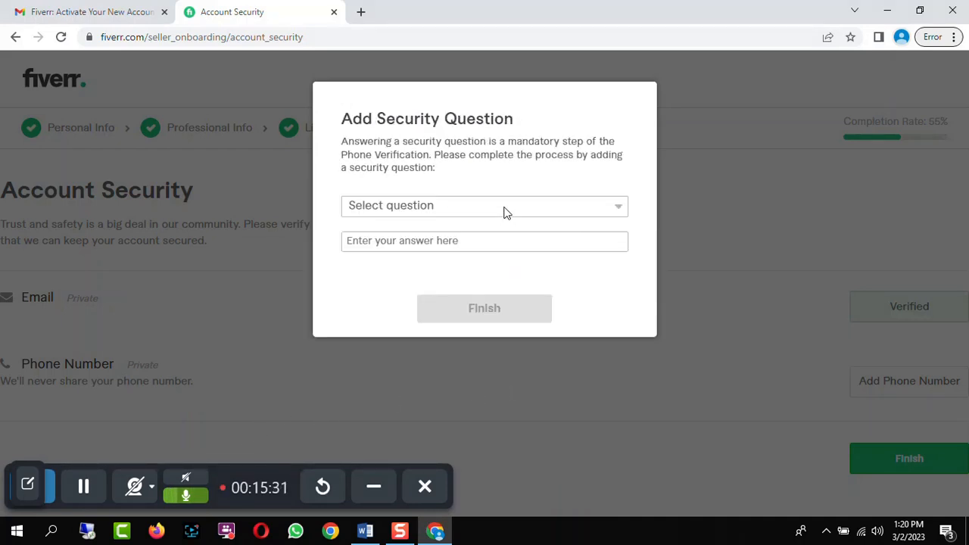
Add the security question about the elementary school name with its answer, then finish and confirm
{"action": "left_click", "coordinate": [566, 205]}
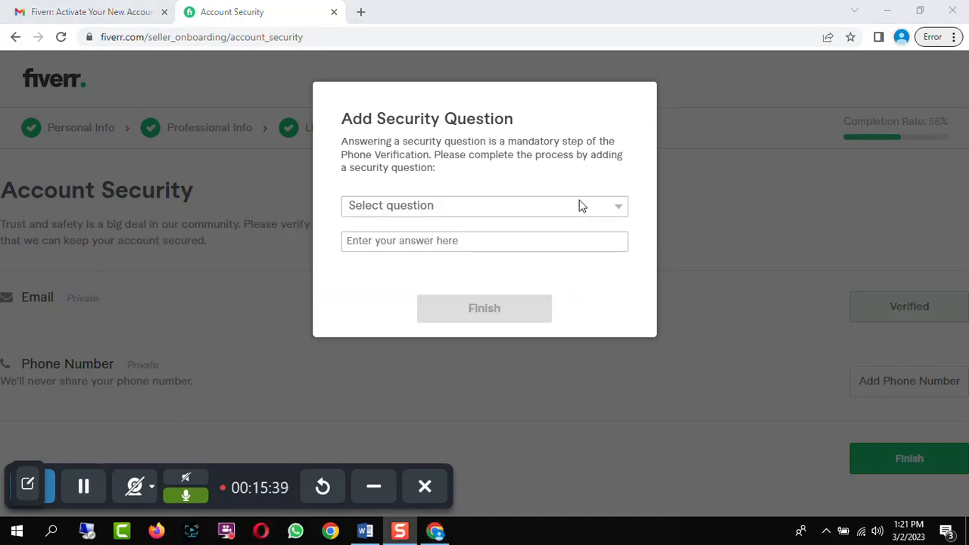
{"action": "left_click", "coordinate": [597, 205]}
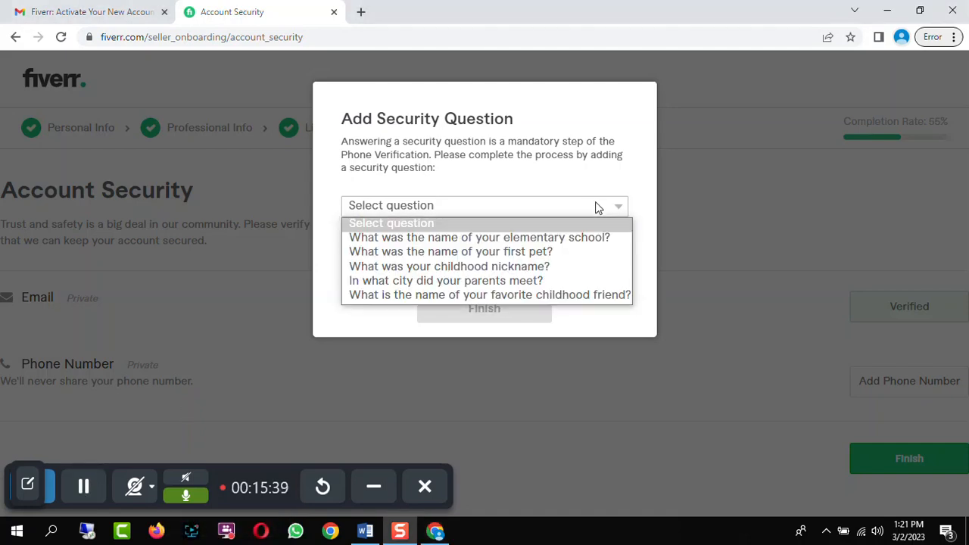
{"action": "left_click", "coordinate": [513, 237]}
{"action": "left_click", "coordinate": [475, 241]}
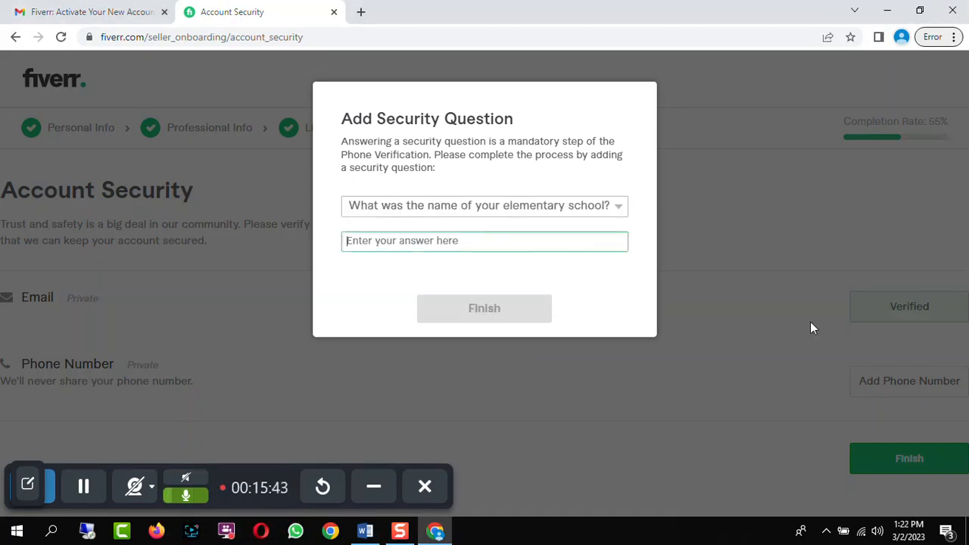
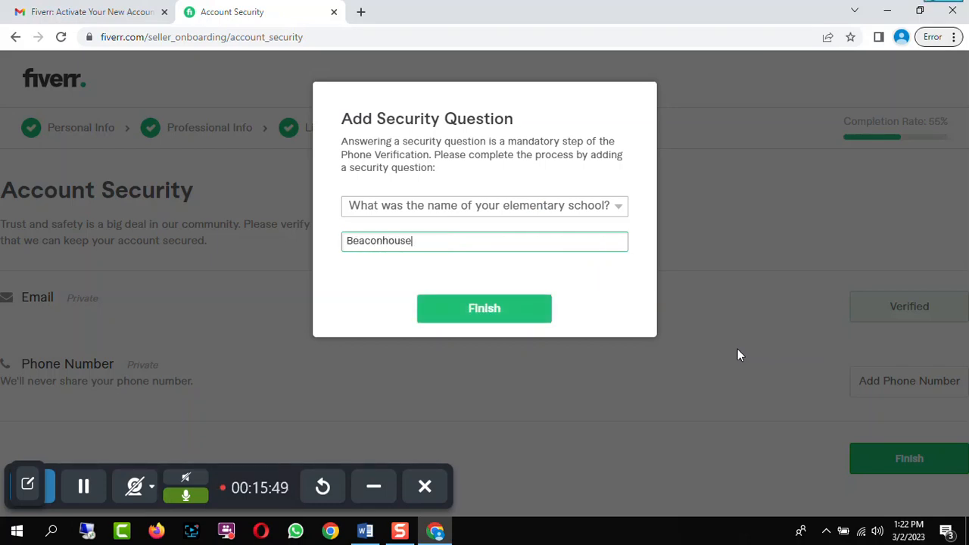
{"action": "left_click", "coordinate": [492, 307]}
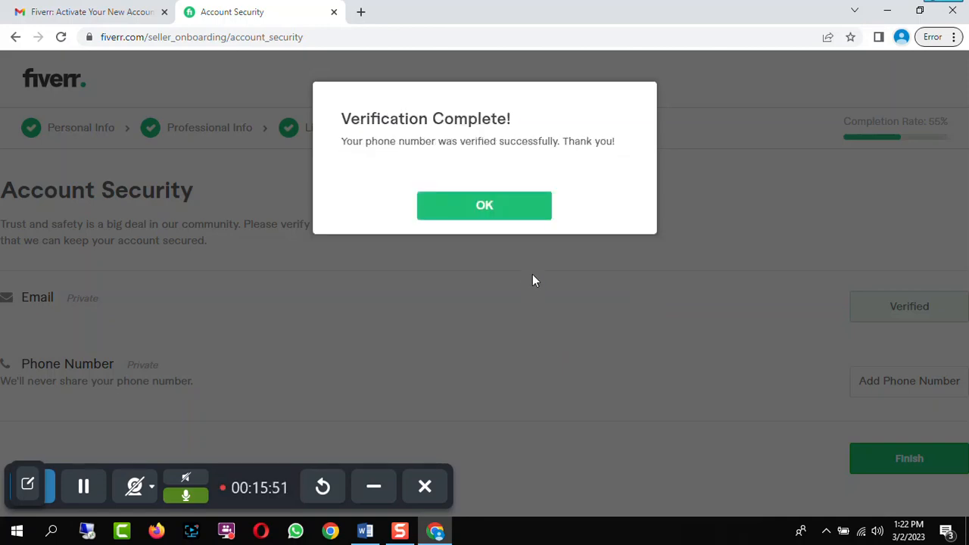
{"action": "left_click", "coordinate": [499, 208]}
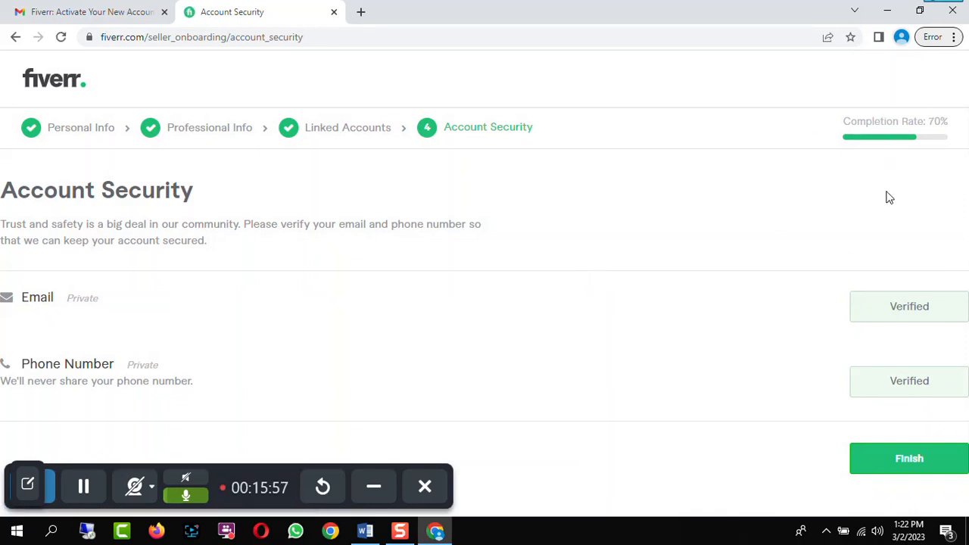
Finish the Account Security step and start creating a new gig
{"action": "left_click", "coordinate": [900, 464]}
{"action": "left_click_drag", "start_coordinate": [742, 222], "coordinate": [746, 243]}
{"action": "left_click", "coordinate": [479, 274]}
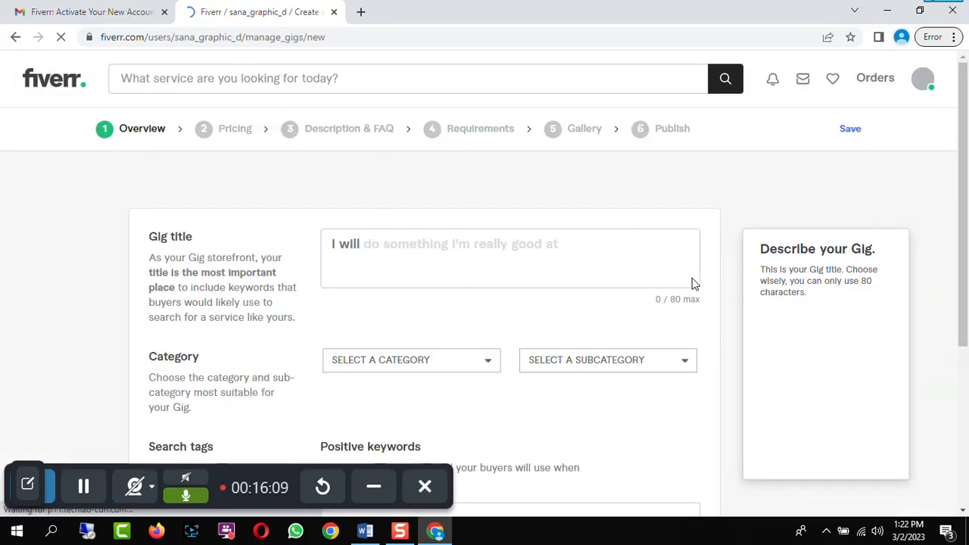
Enter the gig title "I will design creative graphics for you"
{"action": "scroll", "coordinate": [698, 258], "scroll_direction": "down", "scroll_amount": 1}
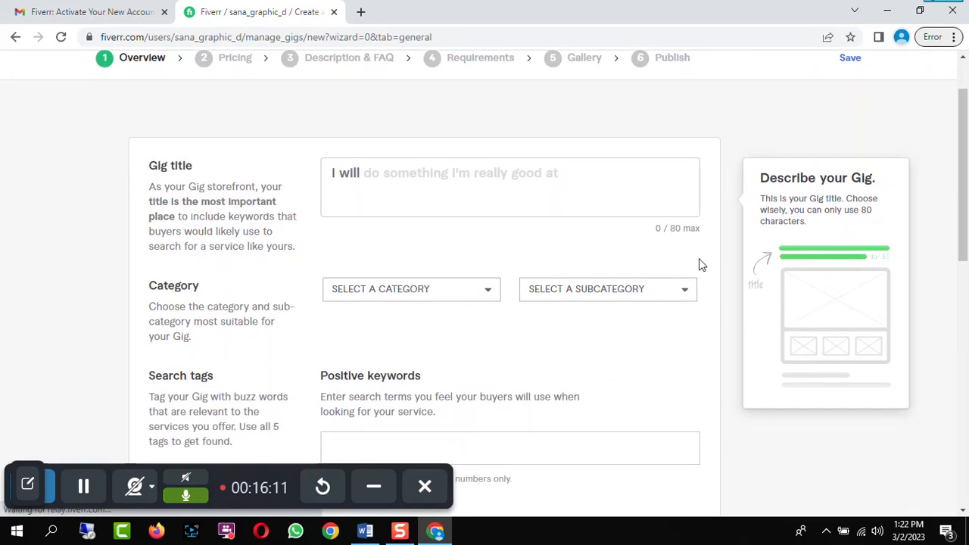
{"action": "scroll", "coordinate": [699, 264], "scroll_direction": "up", "scroll_amount": 1}
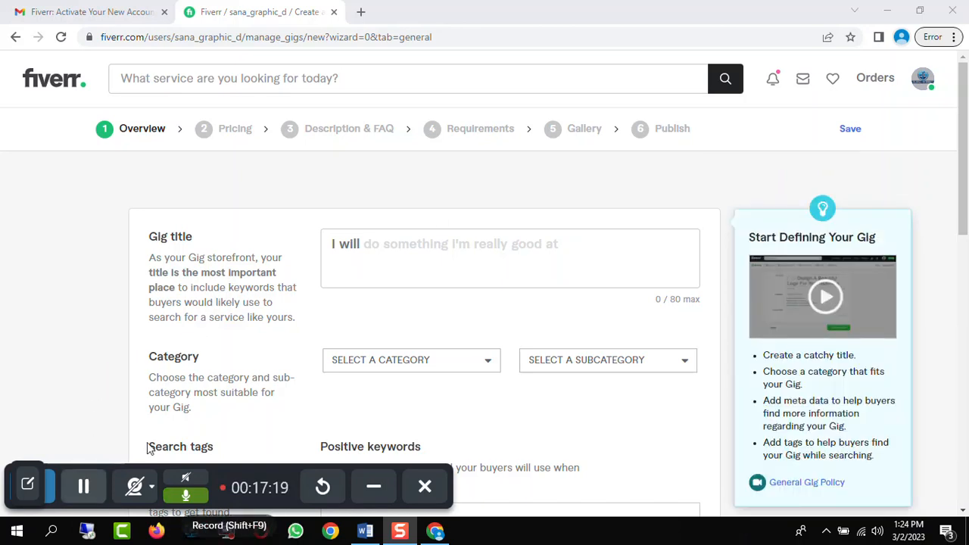
{"action": "left_click", "coordinate": [375, 242]}
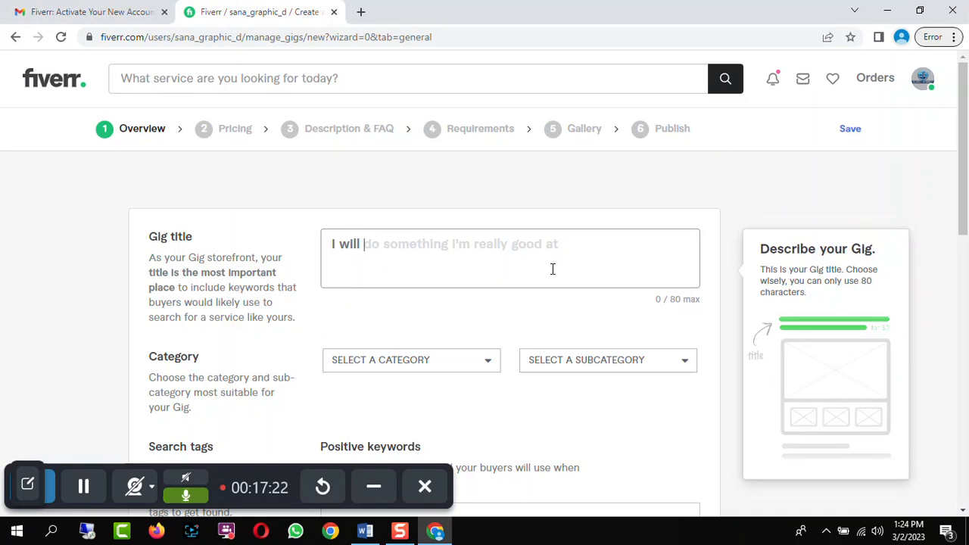
{"action": "type", "text": "design "}
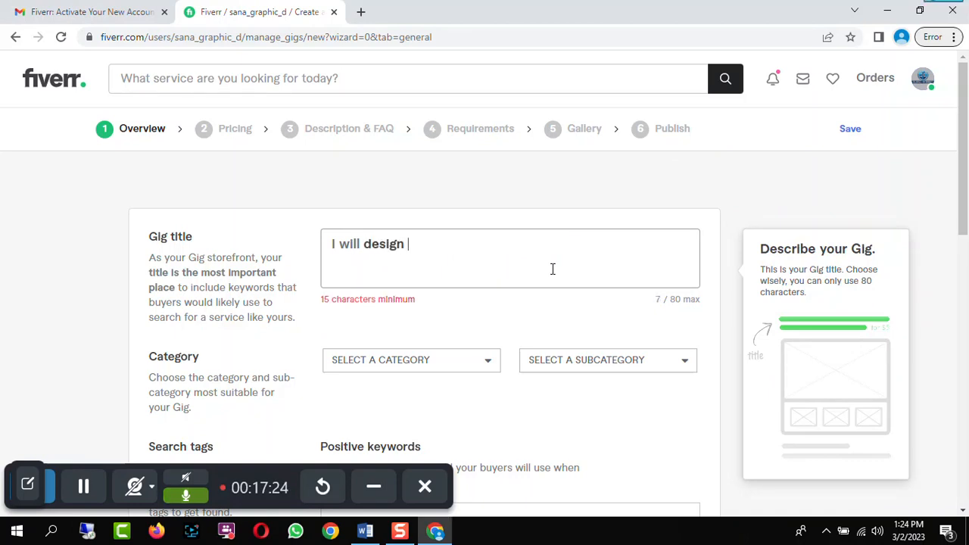
{"action": "type", "text": "creat"}
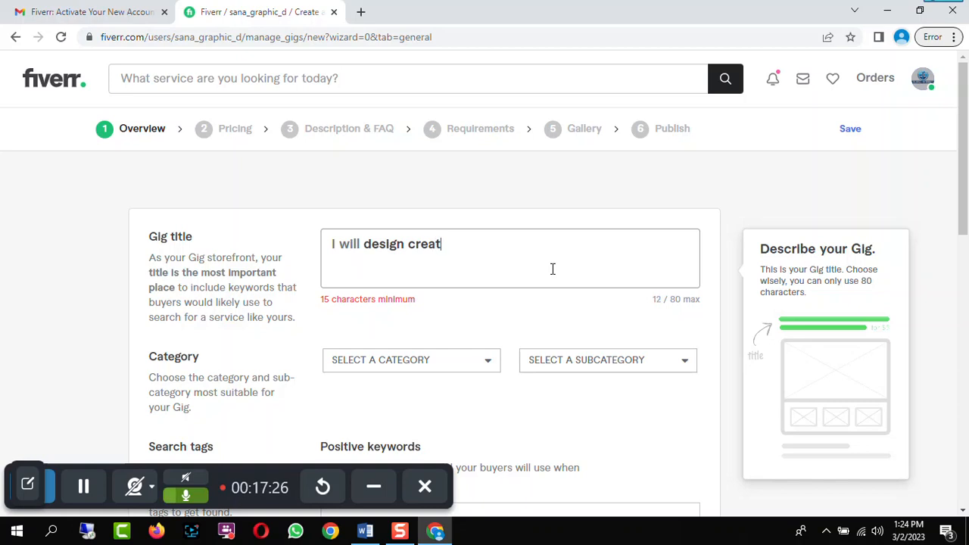
{"action": "type", "text": "ive graphics"}
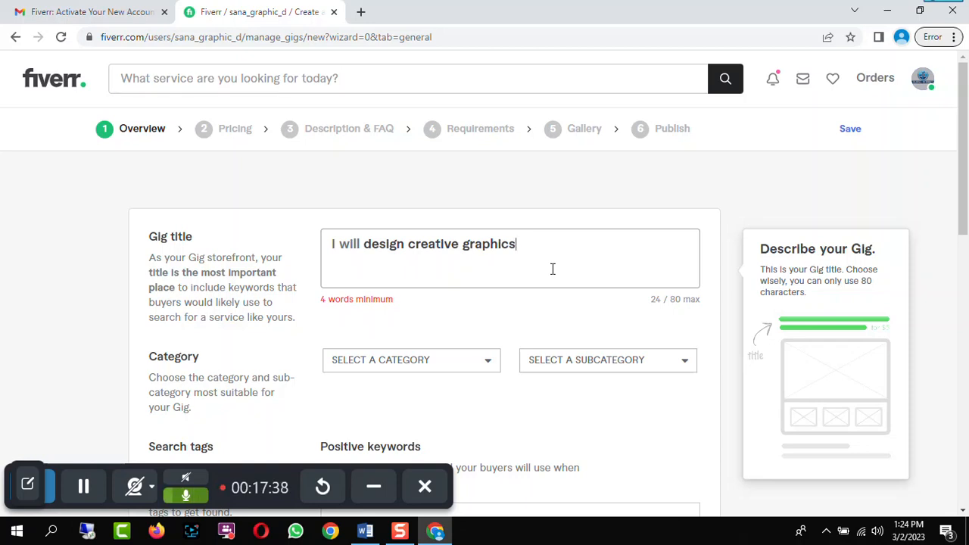
{"action": "type", "text": "for you"}
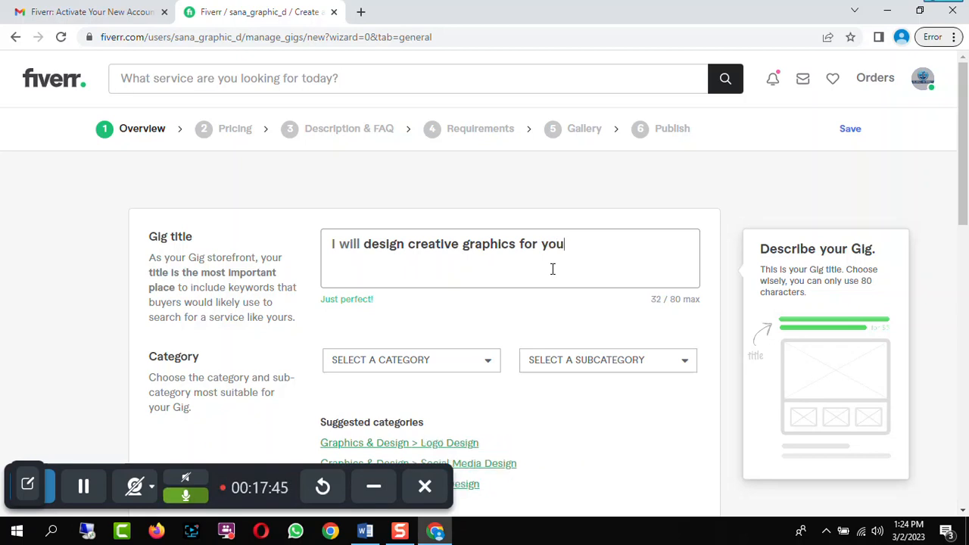
Set the gig category to Graphics & Design and the subcategory to Brochure Design
{"action": "scroll", "coordinate": [553, 269], "scroll_direction": "down", "scroll_amount": 1}
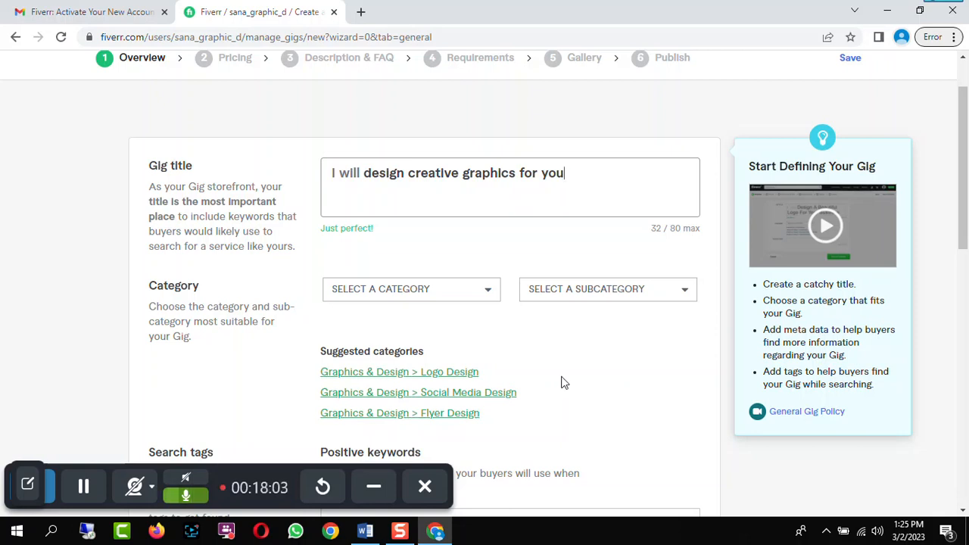
{"action": "left_click", "coordinate": [481, 294]}
{"action": "scroll", "coordinate": [474, 296], "scroll_direction": "down", "scroll_amount": 1}
{"action": "scroll", "coordinate": [461, 326], "scroll_direction": "up", "scroll_amount": 1}
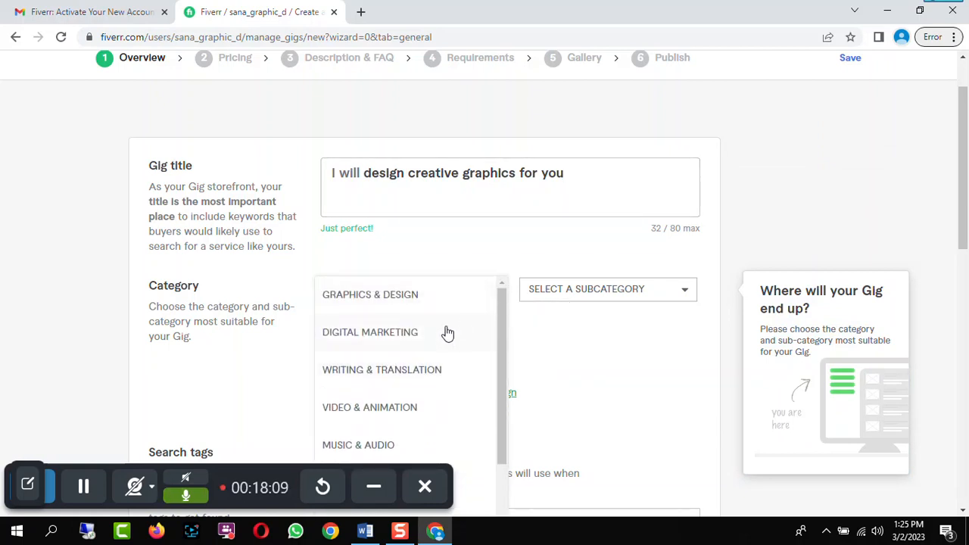
{"action": "left_click", "coordinate": [413, 300]}
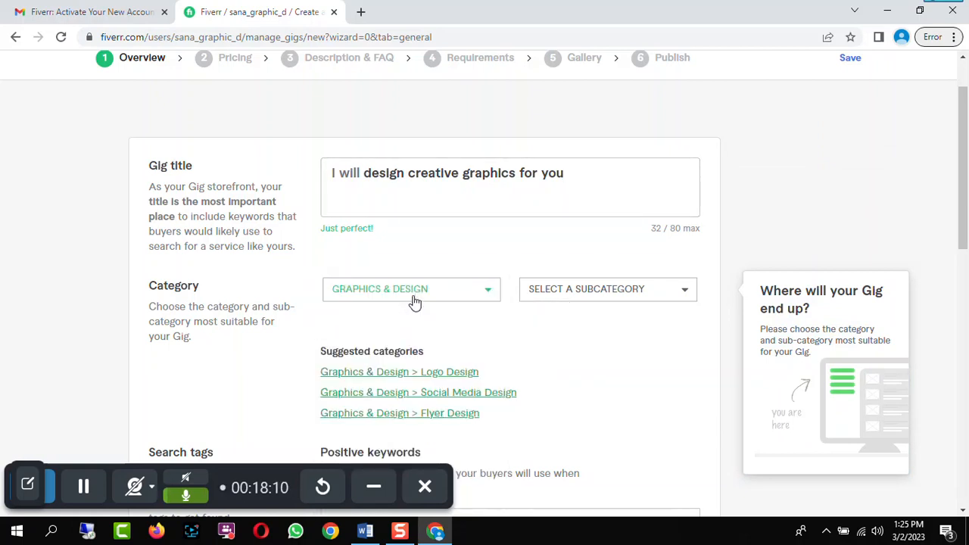
{"action": "left_click", "coordinate": [642, 292]}
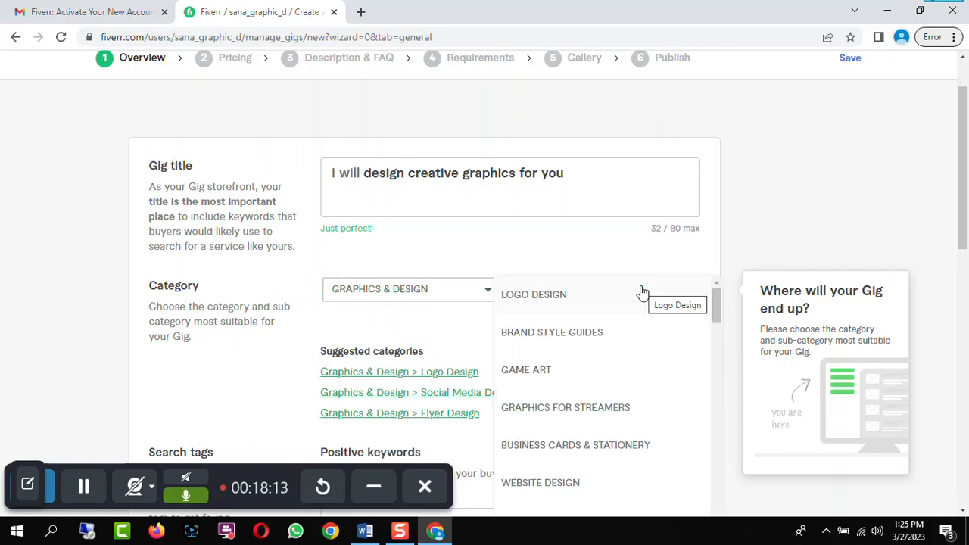
{"action": "scroll", "coordinate": [643, 314], "scroll_direction": "down", "scroll_amount": 1}
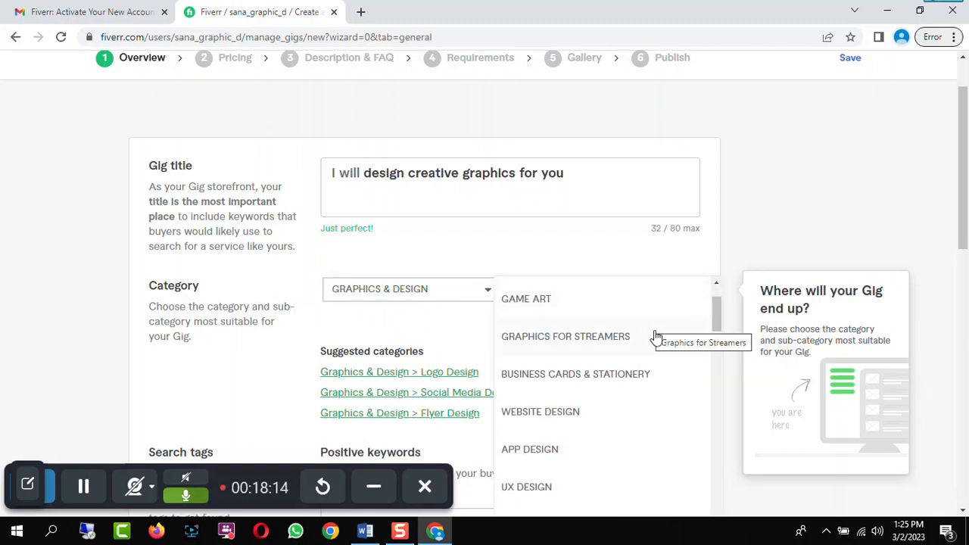
{"action": "scroll", "coordinate": [651, 333], "scroll_direction": "down", "scroll_amount": 3}
{"action": "scroll", "coordinate": [655, 341], "scroll_direction": "down", "scroll_amount": 3}
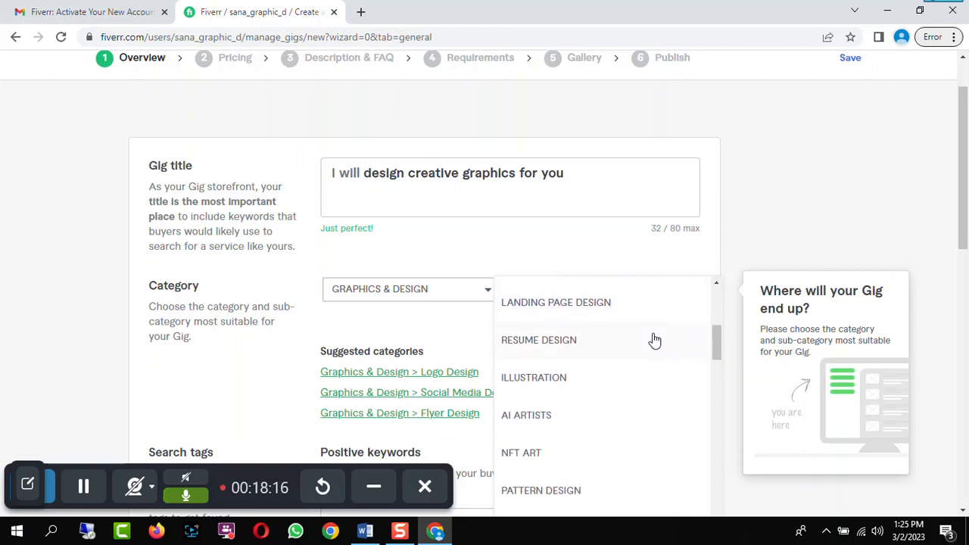
{"action": "scroll", "coordinate": [655, 341], "scroll_direction": "down", "scroll_amount": 1}
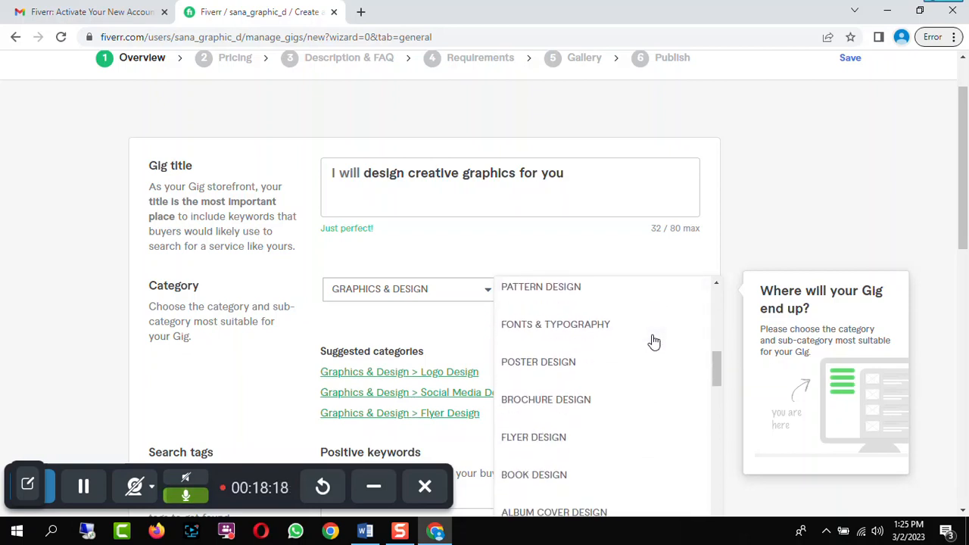
{"action": "left_click_drag", "start_coordinate": [722, 365], "coordinate": [717, 372]}
{"action": "left_click", "coordinate": [555, 350]}
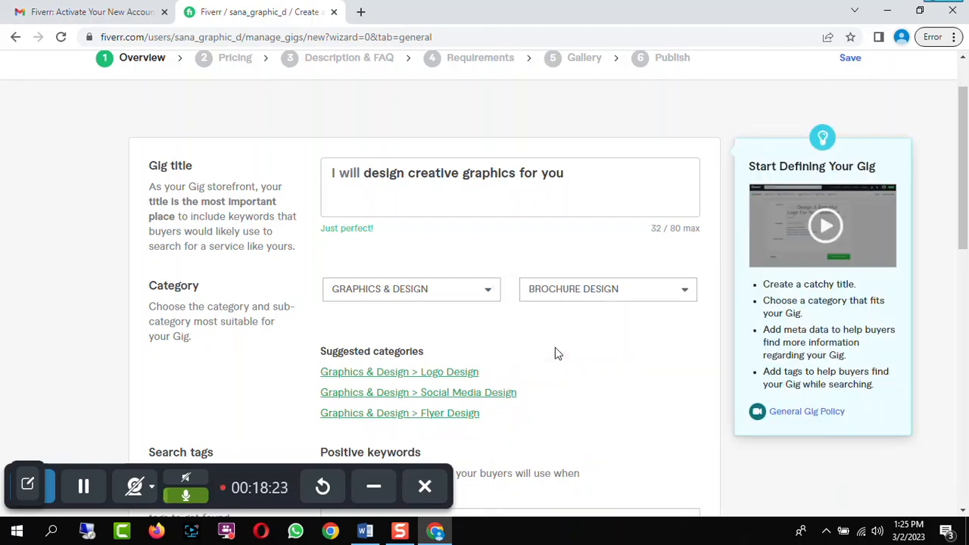
Set the brochure purpose in the gig metadata to Promotional
{"action": "scroll", "coordinate": [620, 329], "scroll_direction": "down", "scroll_amount": 2}
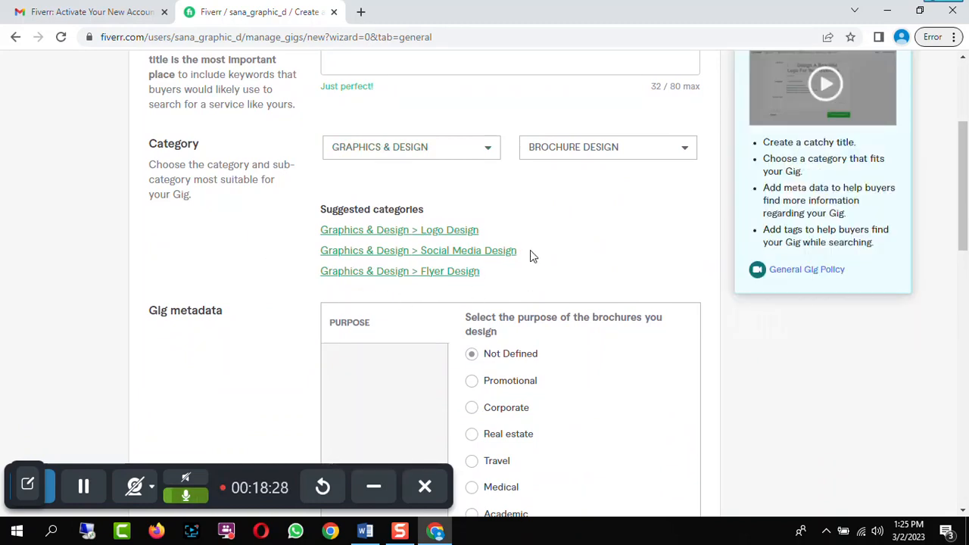
{"action": "scroll", "coordinate": [578, 251], "scroll_direction": "down", "scroll_amount": 1}
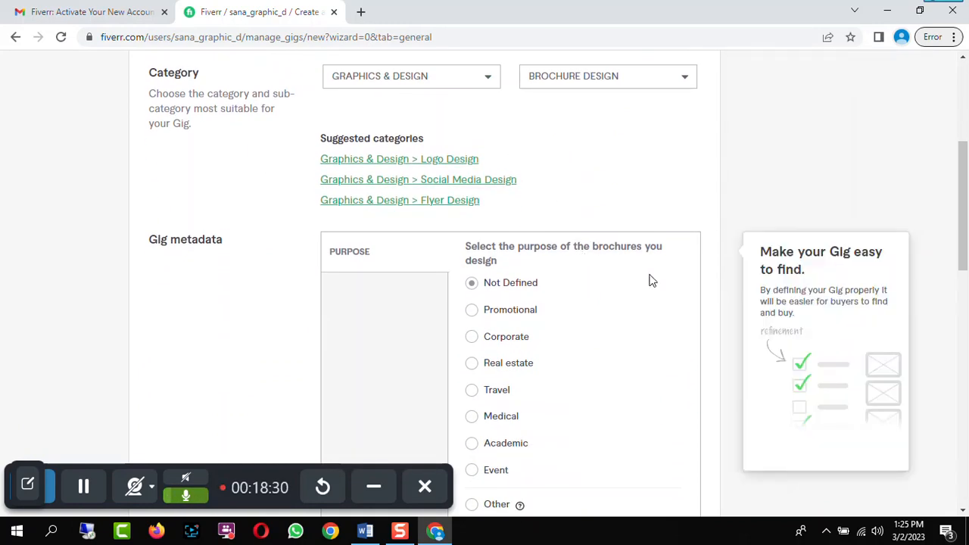
{"action": "scroll", "coordinate": [644, 292], "scroll_direction": "down", "scroll_amount": 1}
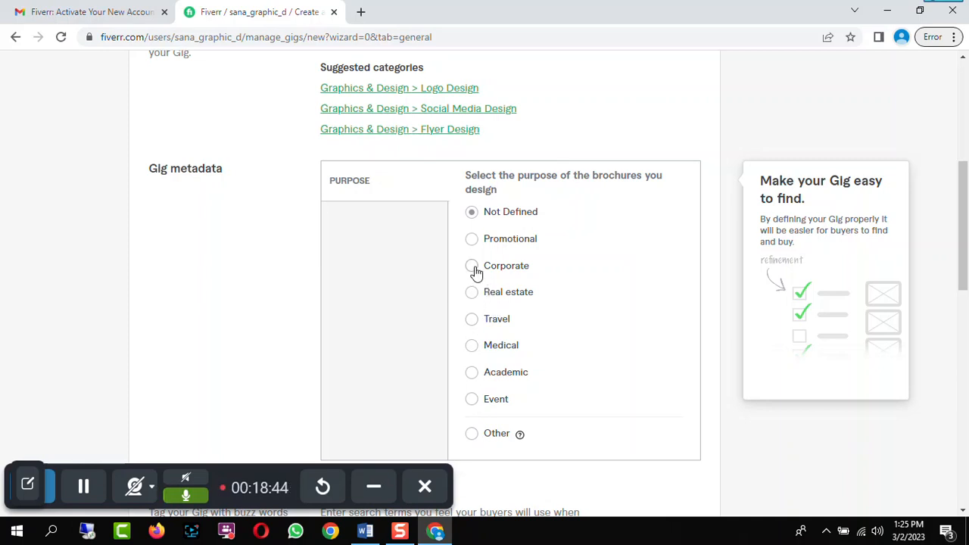
{"action": "left_click", "coordinate": [472, 240]}
Add "graphics design" as the first positive search keyword for the gig
{"action": "scroll", "coordinate": [544, 269], "scroll_direction": "down", "scroll_amount": 3}
{"action": "scroll", "coordinate": [544, 269], "scroll_direction": "down", "scroll_amount": 1}
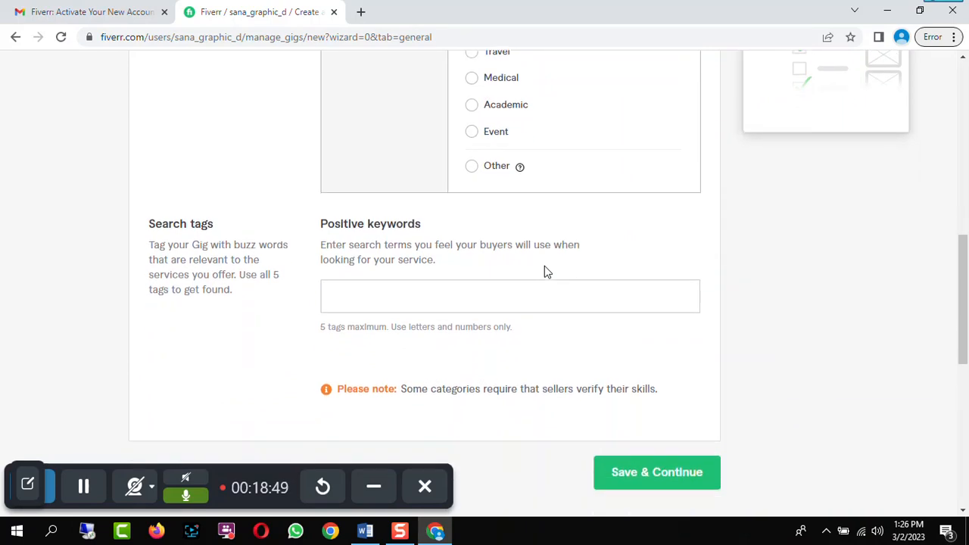
{"action": "left_click", "coordinate": [347, 284]}
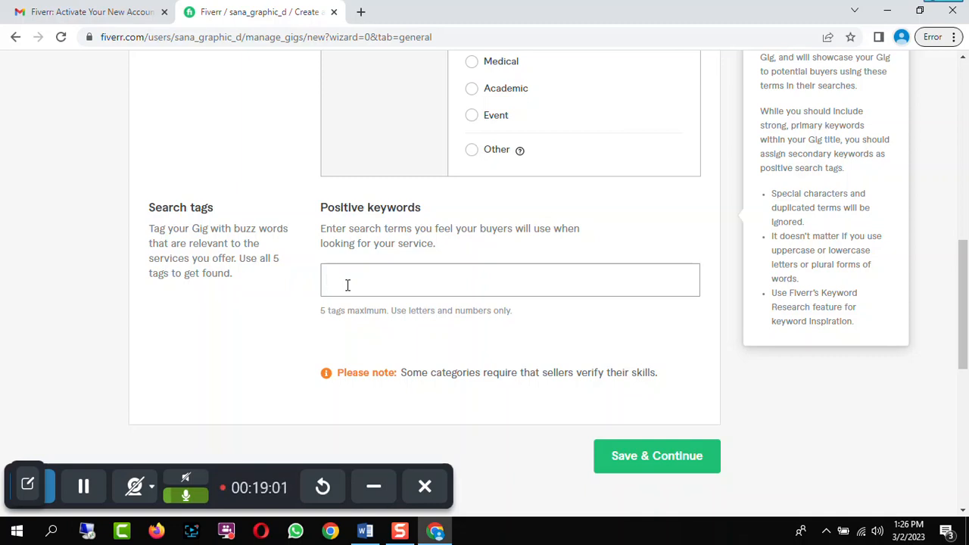
{"action": "type", "text": "gra"}
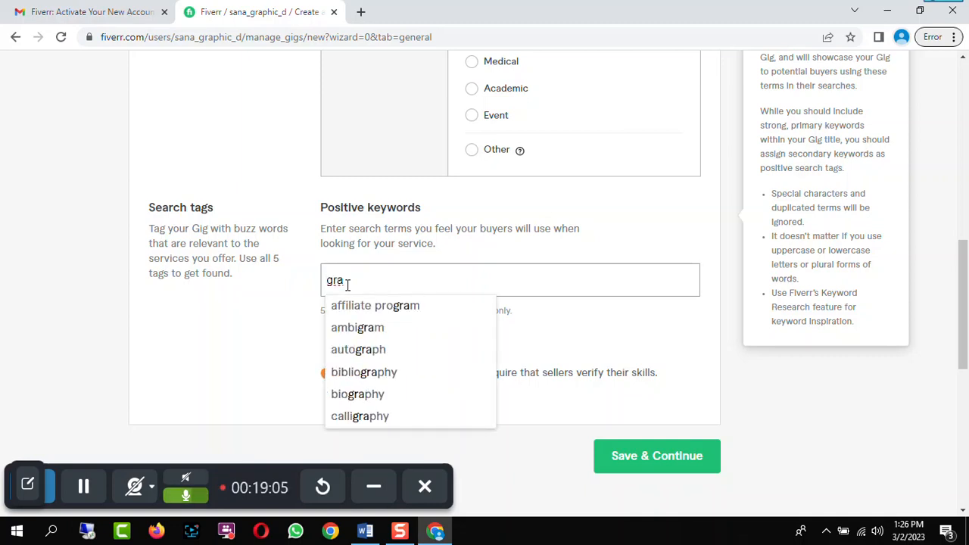
{"action": "type", "text": "phi"}
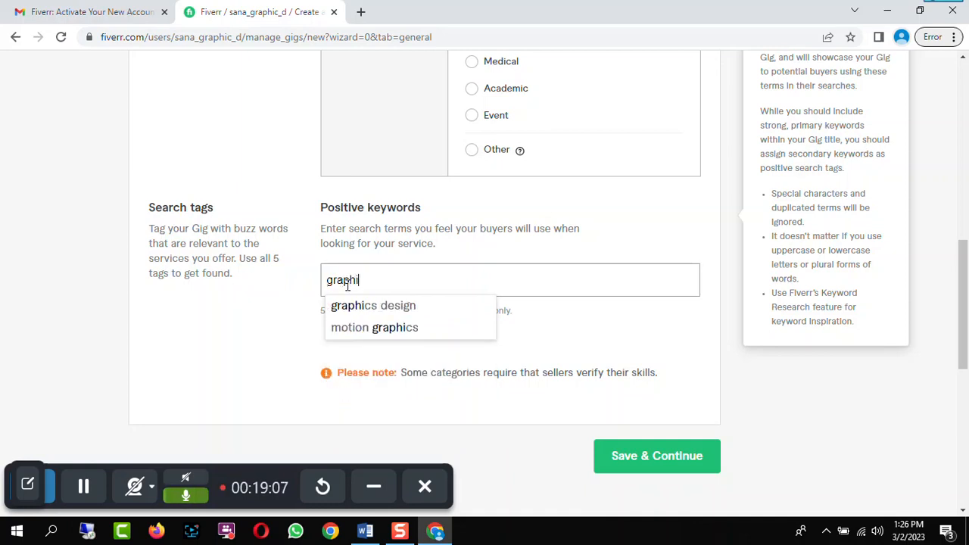
{"action": "left_click", "coordinate": [383, 305]}
Add the search tags "business flyers" and "brochure design"
{"action": "type", "text": "flyer"}
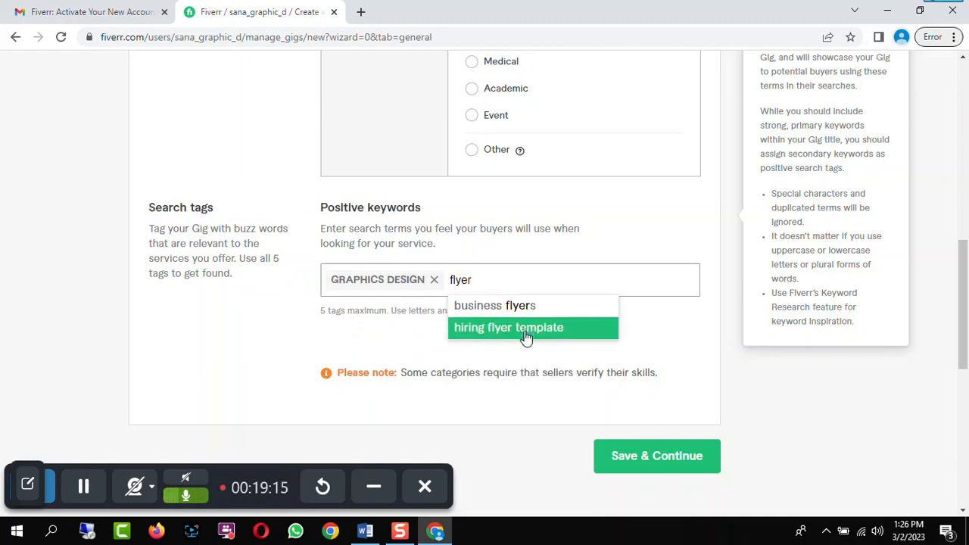
{"action": "left_click", "coordinate": [509, 307]}
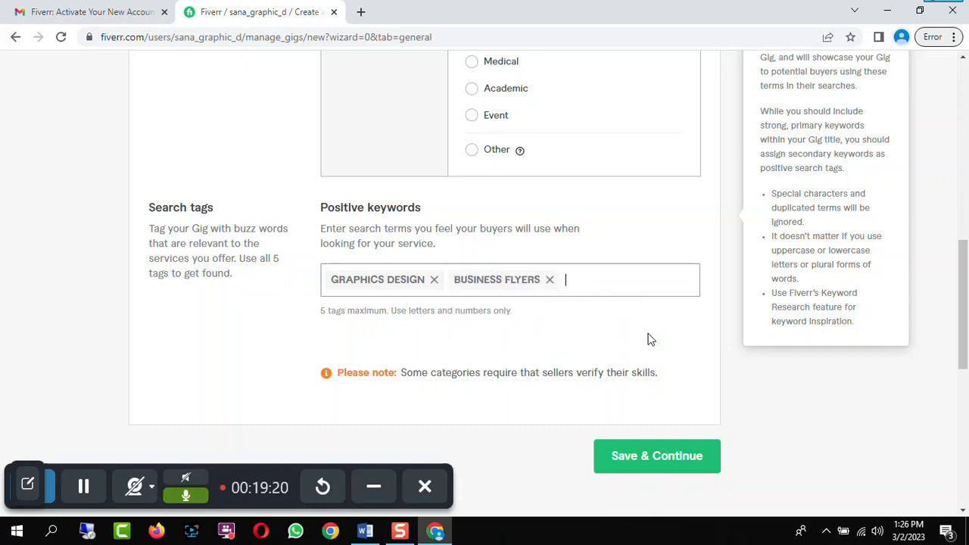
{"action": "type", "text": "broch"}
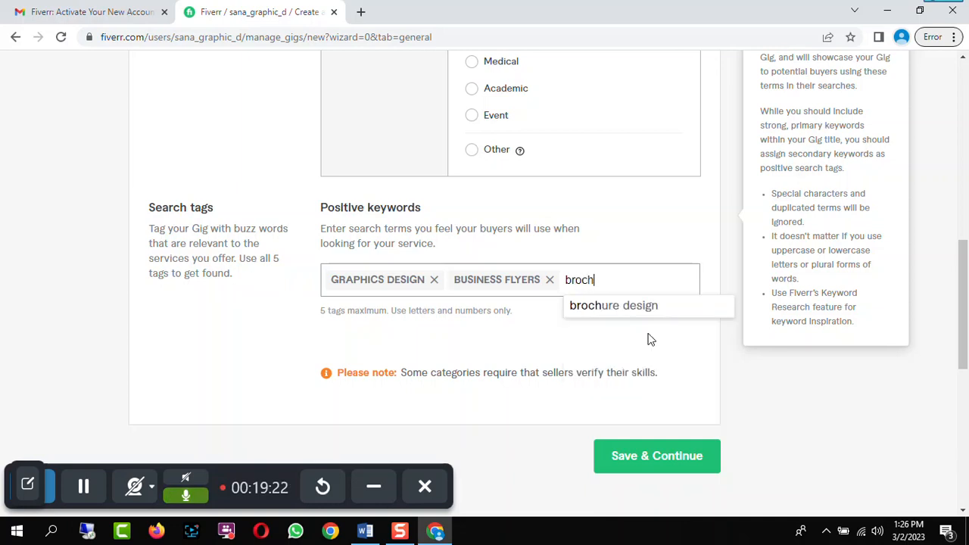
{"action": "left_click", "coordinate": [644, 306]}
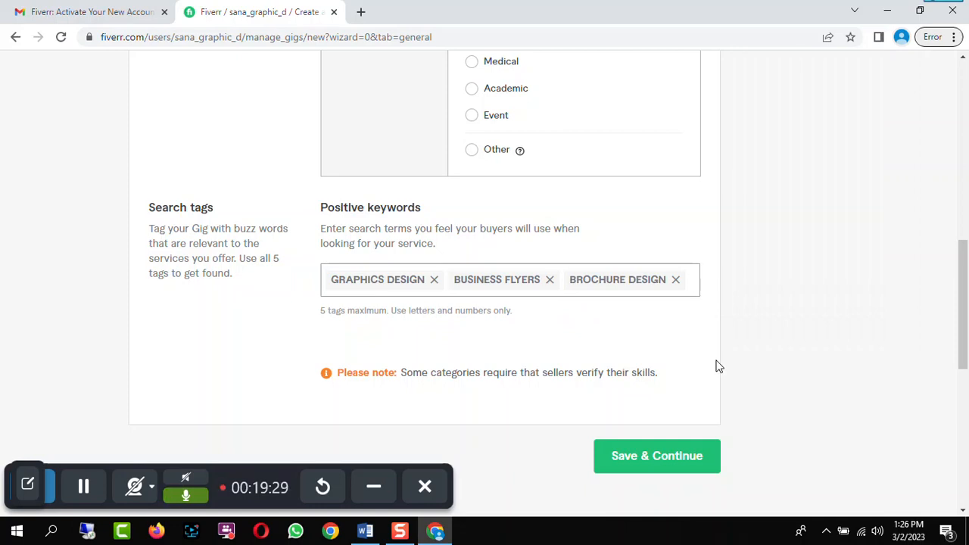
Try the keyword poster, then erase it together with the brochure design tag
{"action": "type", "text": "poster"}
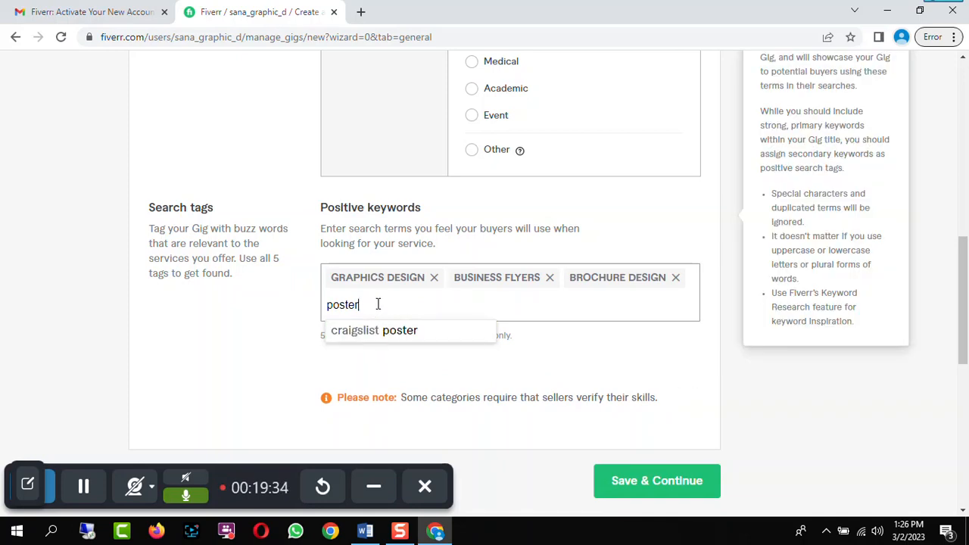
{"action": "key", "text": "BackSpace"}
{"action": "key", "text": "BackSpace"}
{"action": "key", "text": "BackSpace"}
{"action": "key", "text": "BackSpace"}
{"action": "key", "text": "BackSpace"}
{"action": "key", "text": "BackSpace"}
{"action": "key", "text": "BackSpace"}
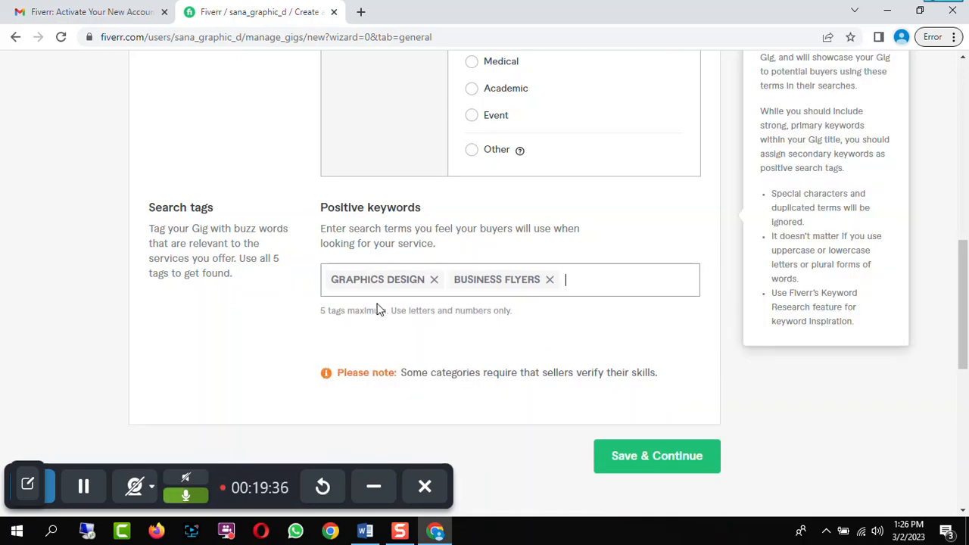
Add the search tags "banner design" and "brochure design"
{"action": "type", "text": "des"}
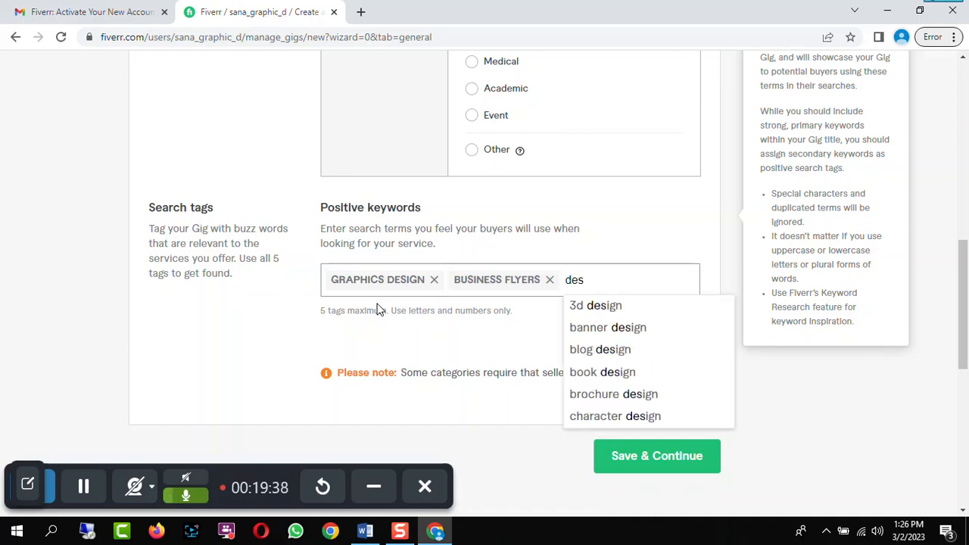
{"action": "left_click", "coordinate": [622, 329]}
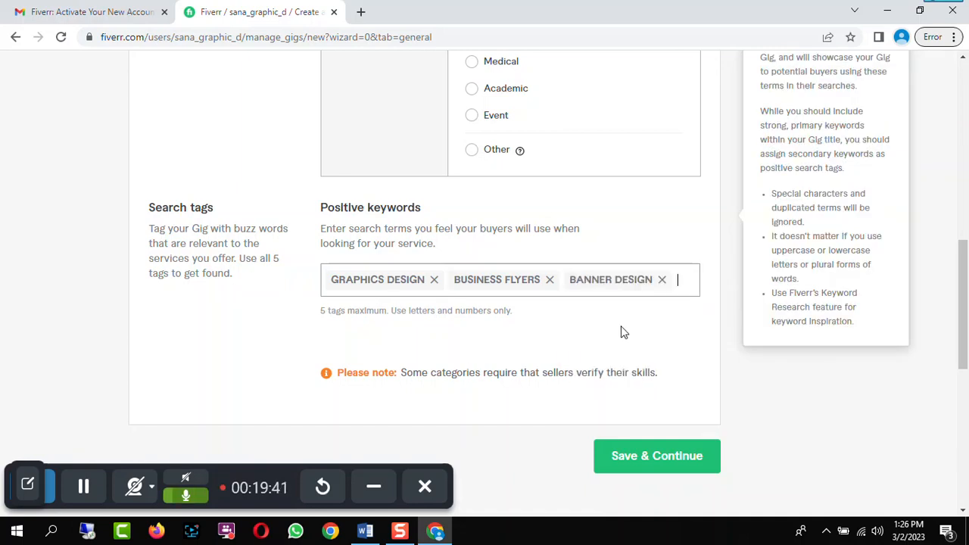
{"action": "type", "text": "design"}
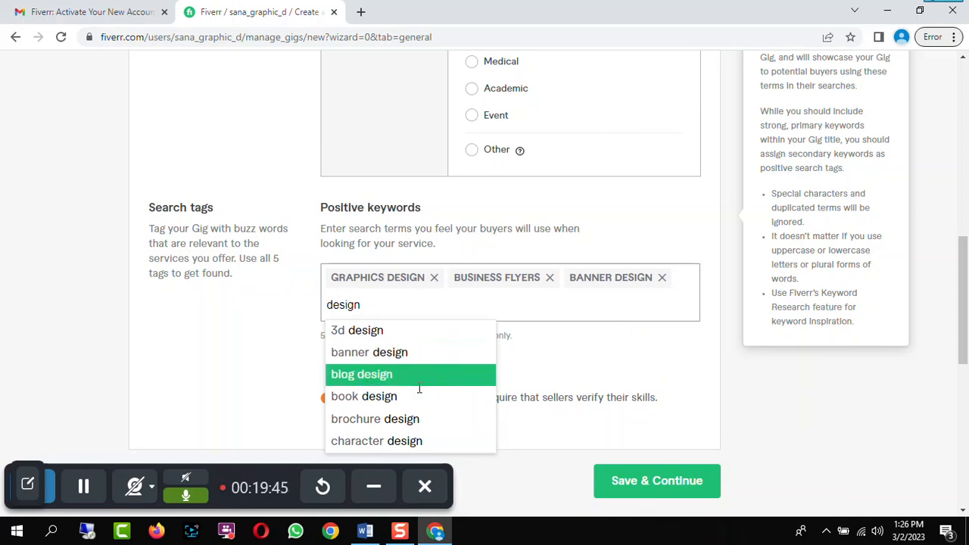
{"action": "left_click", "coordinate": [405, 421]}
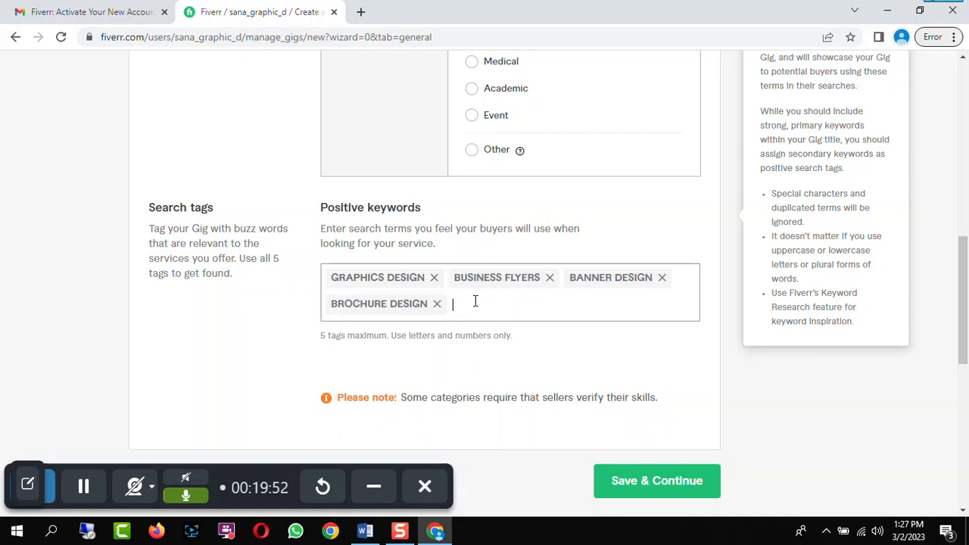
Add "design logo" as the fifth search tag and save the overview to continue
{"action": "type", "text": "logo"}
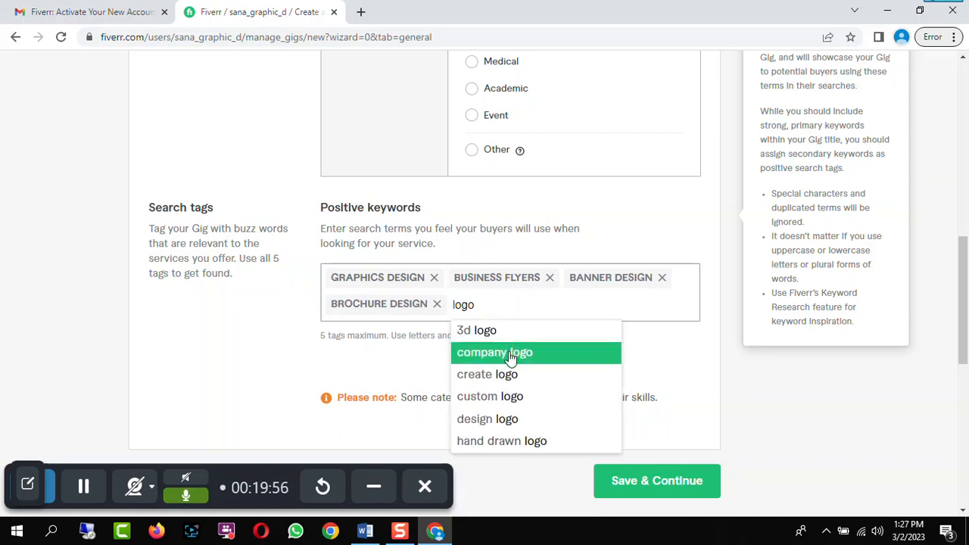
{"action": "left_click", "coordinate": [512, 421]}
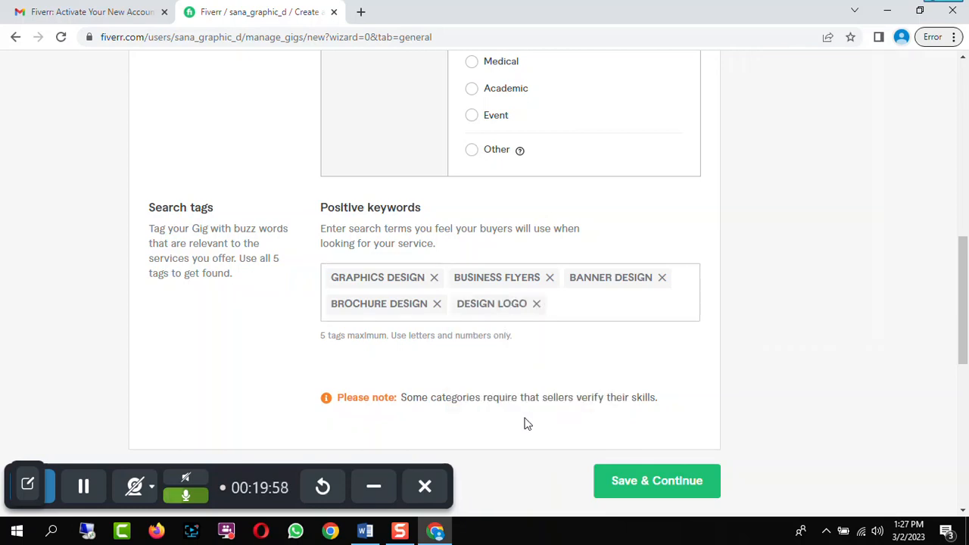
{"action": "scroll", "coordinate": [666, 386], "scroll_direction": "down", "scroll_amount": 1}
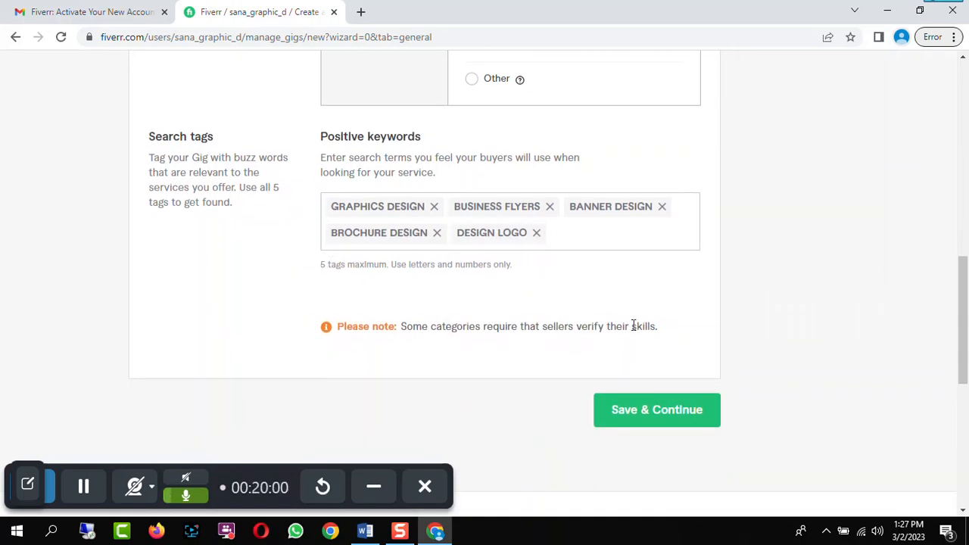
{"action": "left_click", "coordinate": [688, 418]}
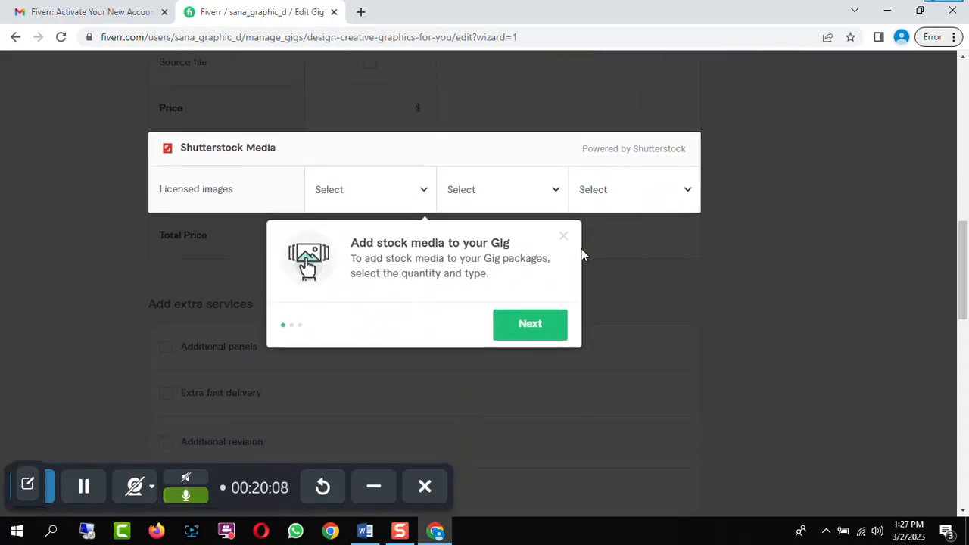
Advance through and dismiss the stock media tour on the Scope & Pricing page
{"action": "left_click", "coordinate": [540, 400]}
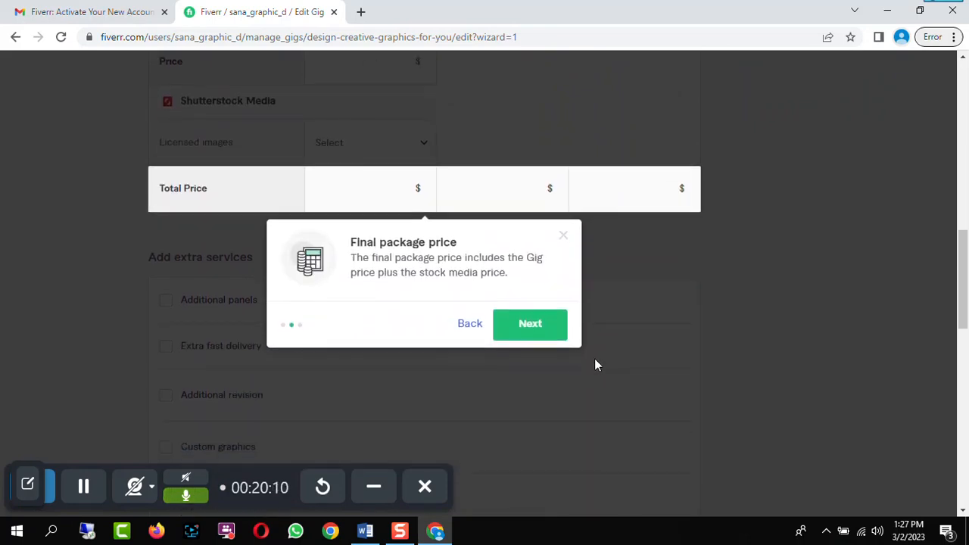
{"action": "scroll", "coordinate": [625, 271], "scroll_direction": "up", "scroll_amount": 8}
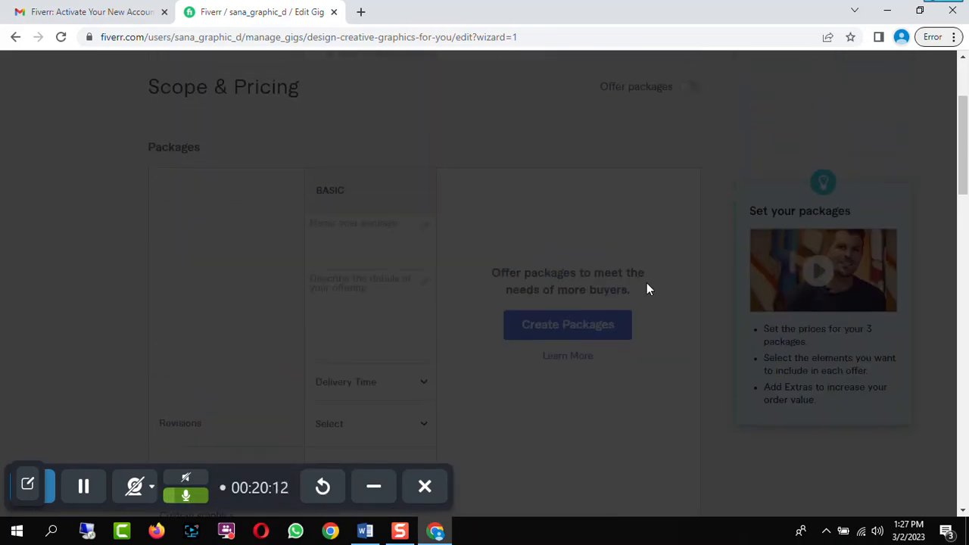
{"action": "scroll", "coordinate": [658, 216], "scroll_direction": "down", "scroll_amount": 8}
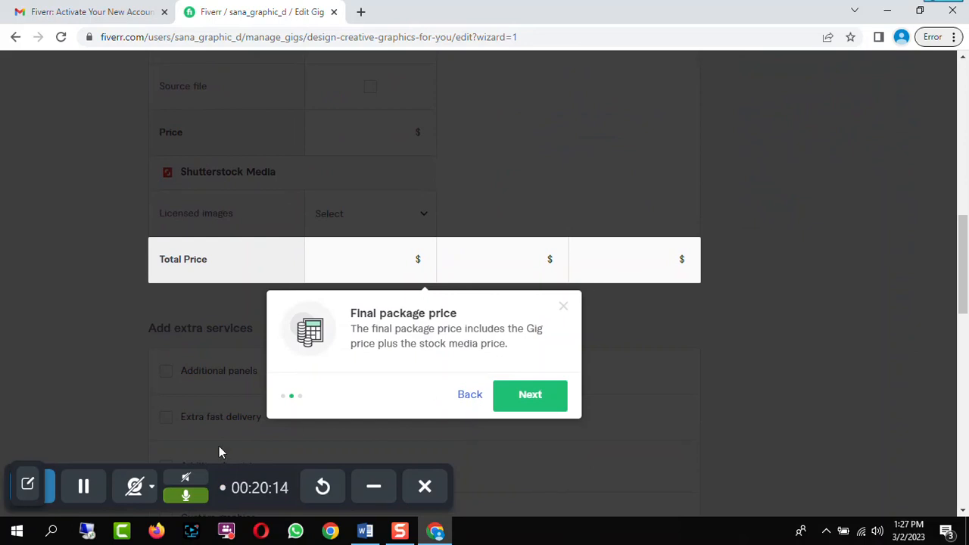
{"action": "left_click", "coordinate": [83, 486]}
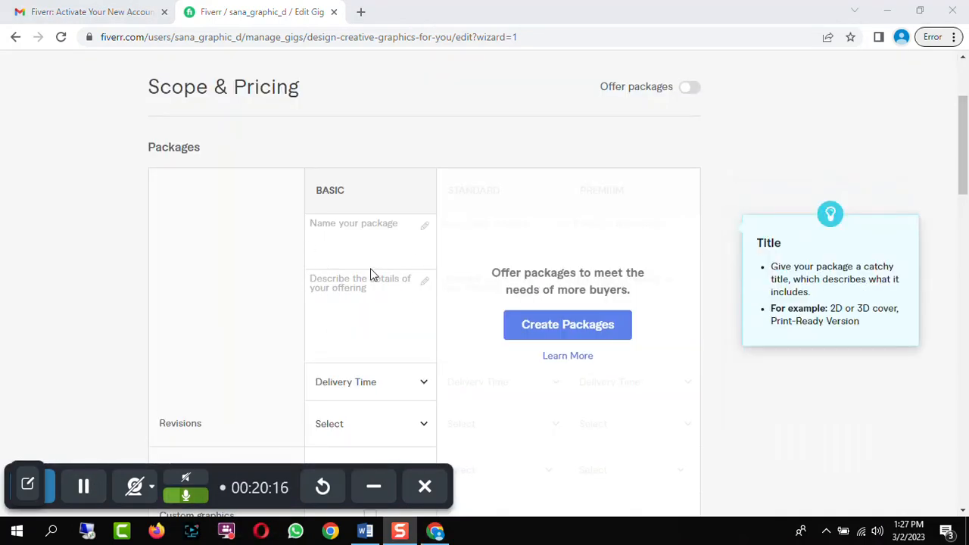
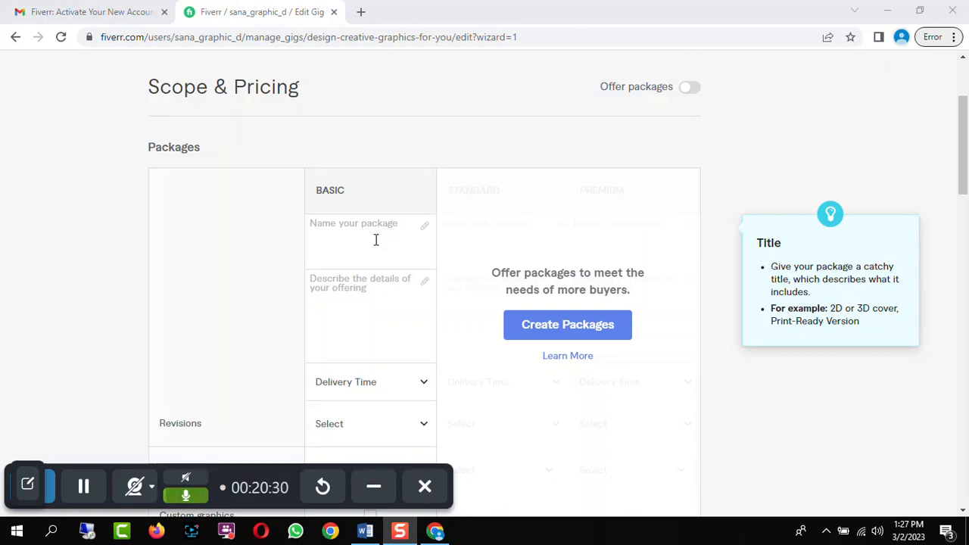
Turn on package offers and name the Basic, Standard and Premium packages Bronze, Silver and Platinum
{"action": "left_click", "coordinate": [330, 232]}
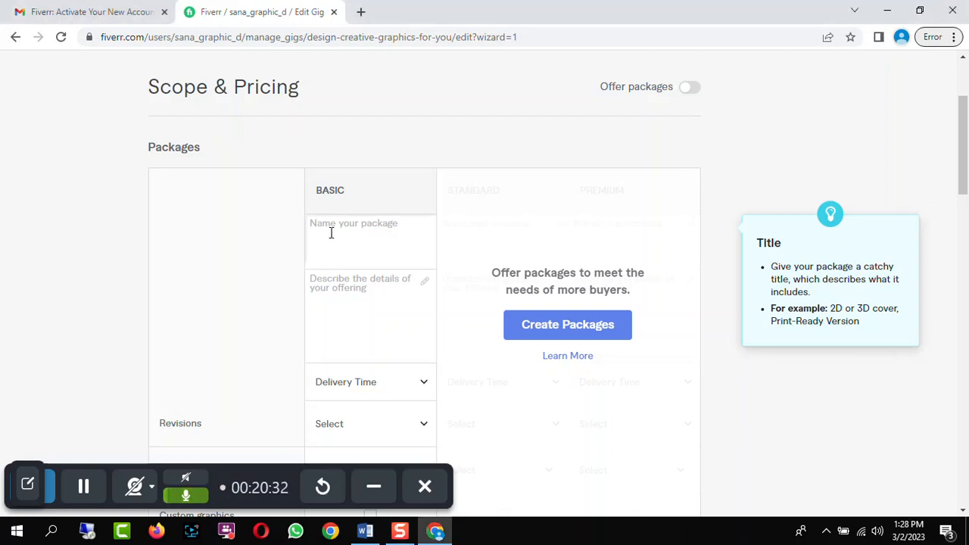
{"action": "left_click", "coordinate": [695, 89]}
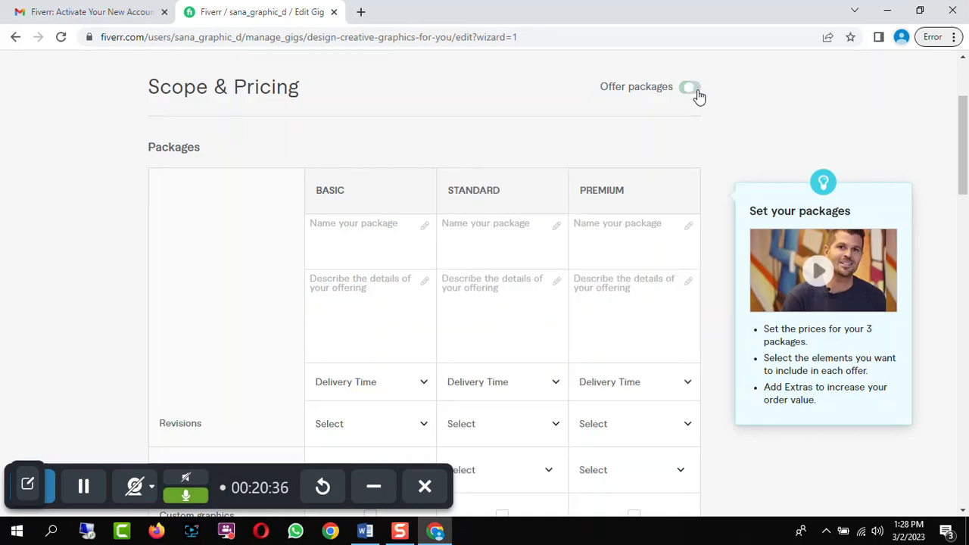
{"action": "left_click", "coordinate": [353, 234]}
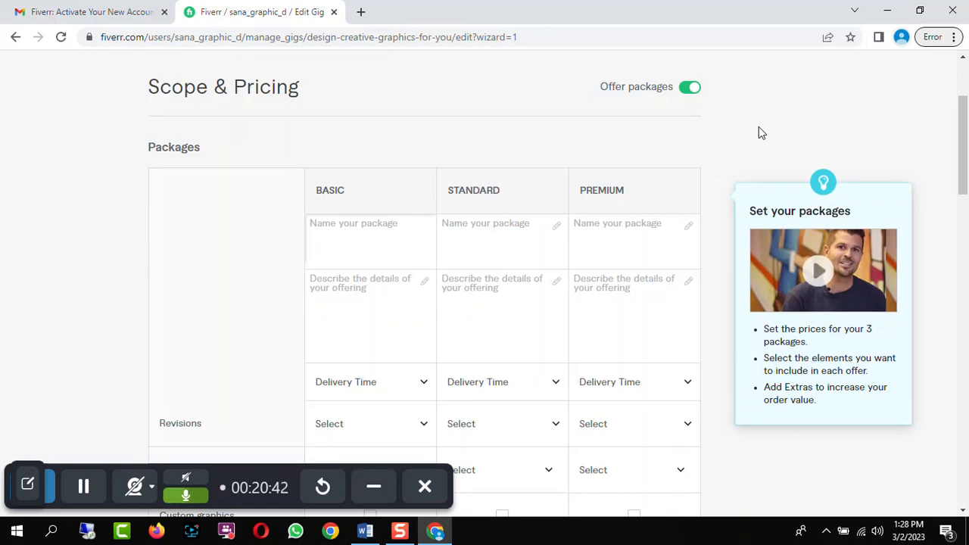
{"action": "type", "text": "Bronze"}
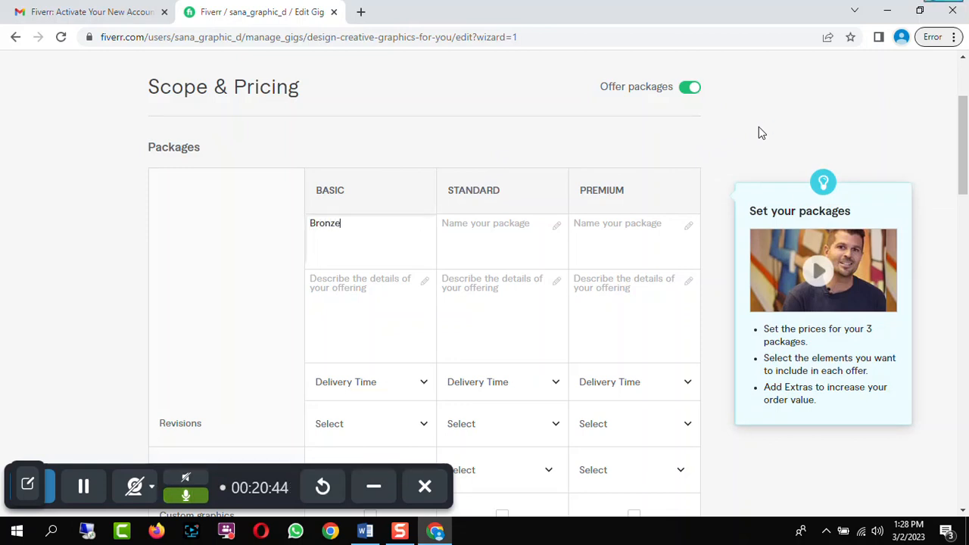
{"action": "left_click", "coordinate": [487, 231]}
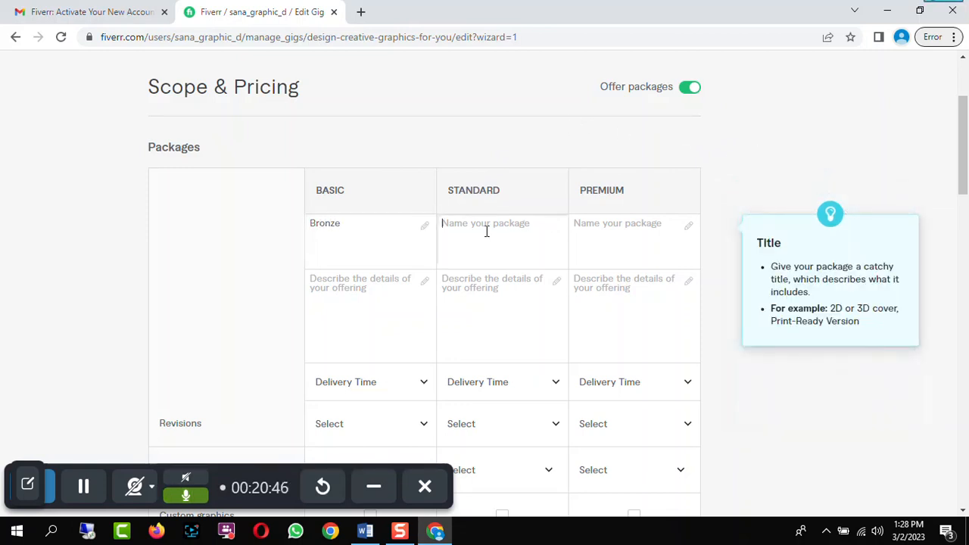
{"action": "type", "text": "Silver"}
{"action": "left_click", "coordinate": [590, 221]}
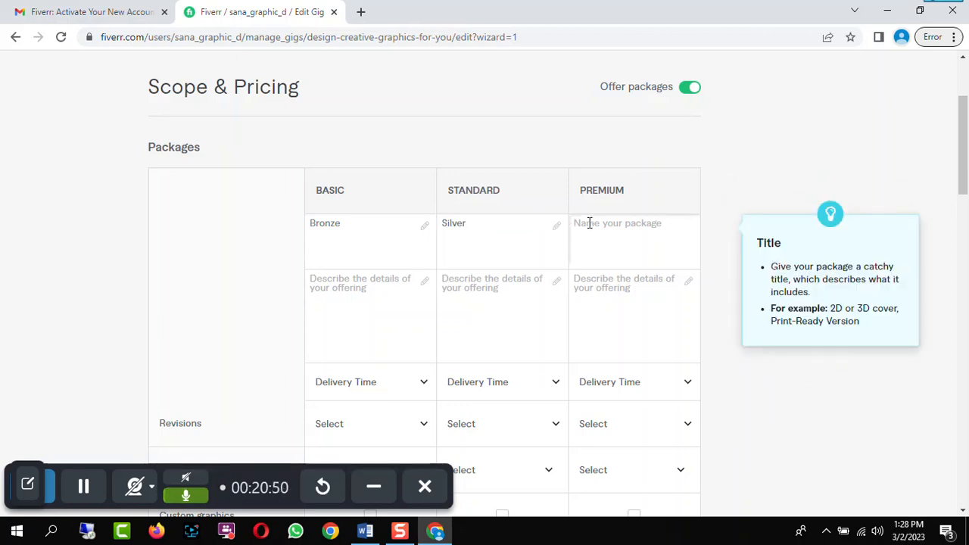
{"action": "type", "text": "Pla"}
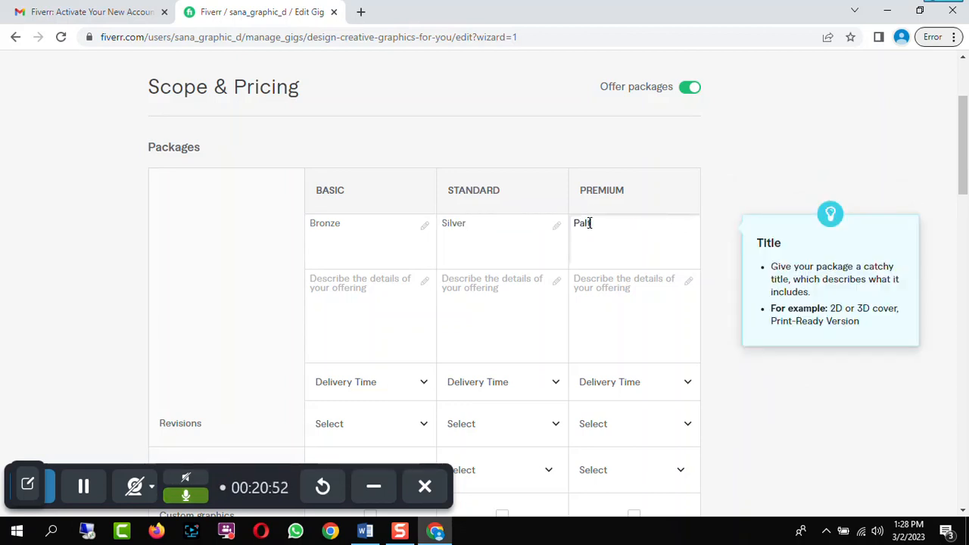
{"action": "type", "text": "tinum"}
{"action": "left_click", "coordinate": [583, 225]}
{"action": "key", "text": "BackSpace"}
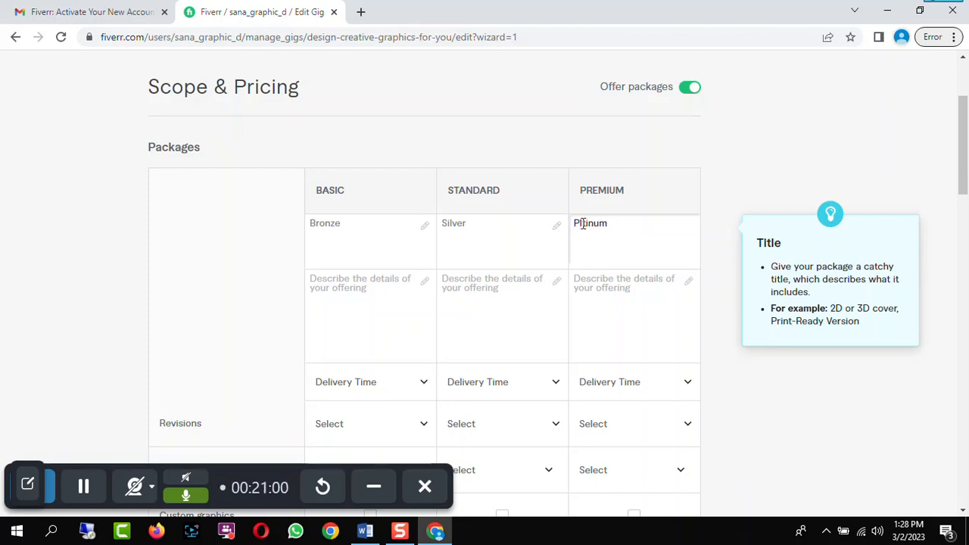
{"action": "type", "text": "a"}
Describe the Basic package as "Flyer Design (1 Page)"
{"action": "left_click", "coordinate": [396, 293]}
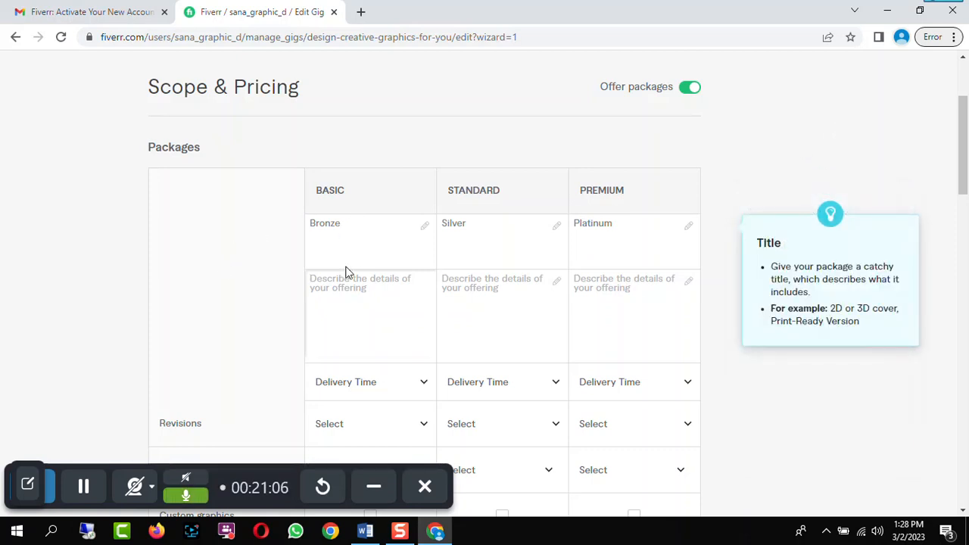
{"action": "left_click", "coordinate": [374, 313]}
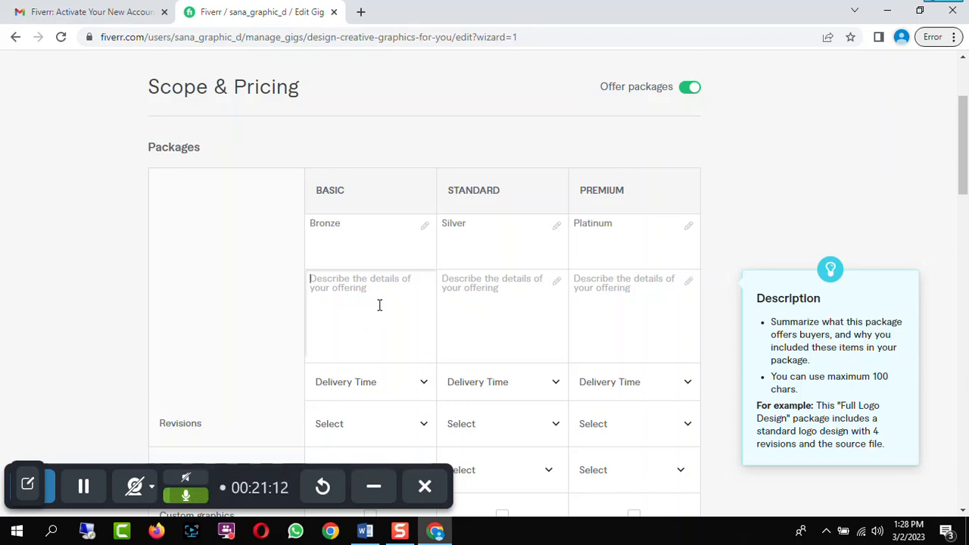
{"action": "type", "text": "Fl"}
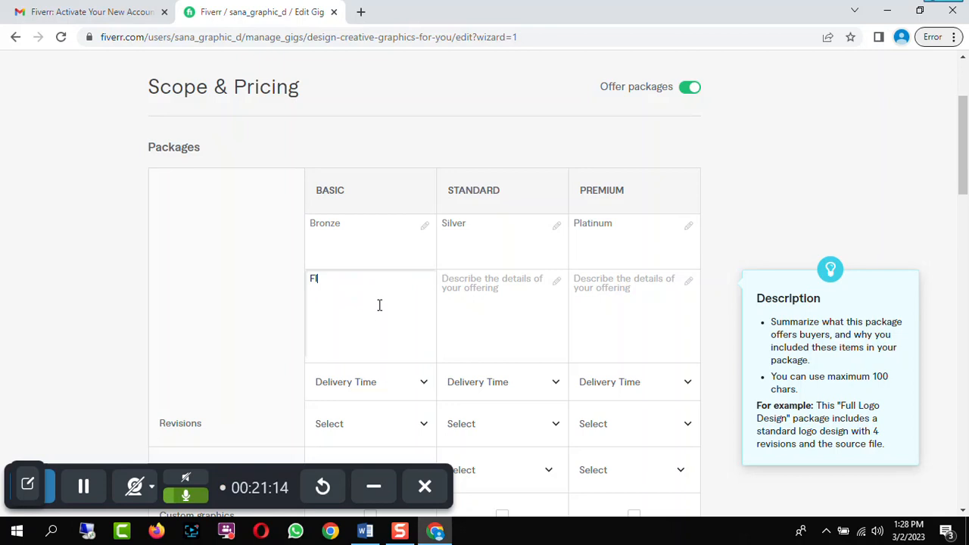
{"action": "type", "text": "yer Design"}
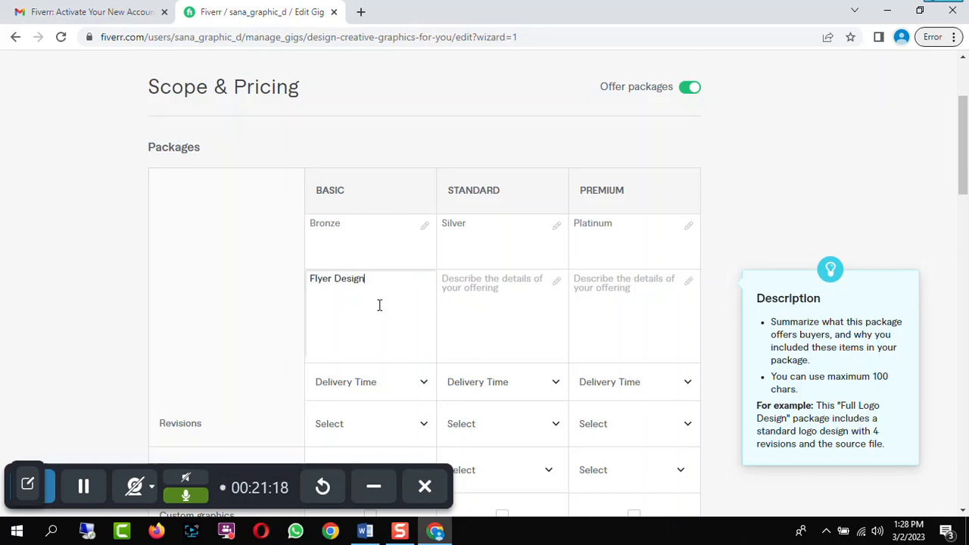
{"action": "type", "text": " (1 Page"}
{"action": "left_click", "coordinate": [390, 279]}
{"action": "type", "text": "g"}
Describe the Standard package as "Brochure Design (3 Tiers)"
{"action": "left_click", "coordinate": [512, 287]}
{"action": "type", "text": "Brochure Desig"}
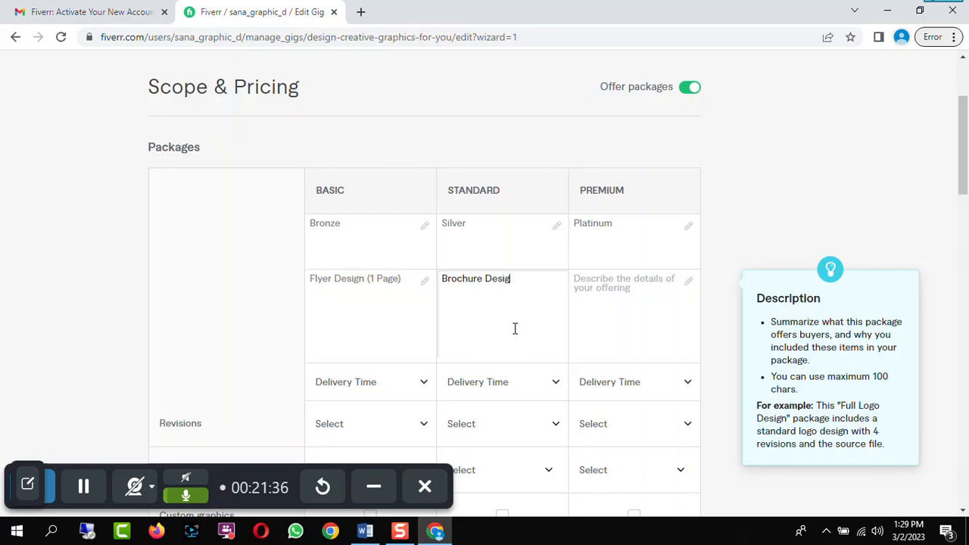
{"action": "type", "text": "n ("}
{"action": "type", "text": "3 "}
{"action": "type", "text": "Ties"}
{"action": "type", "text": "s"}
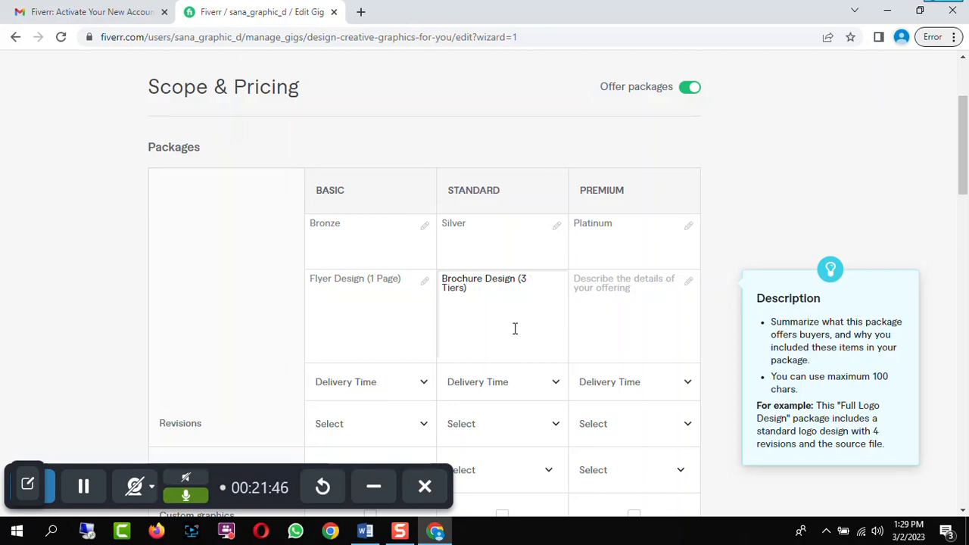
Describe the Premium package as "Poster Design (A0 Size) / Research Poster Design"
{"action": "left_click", "coordinate": [607, 297]}
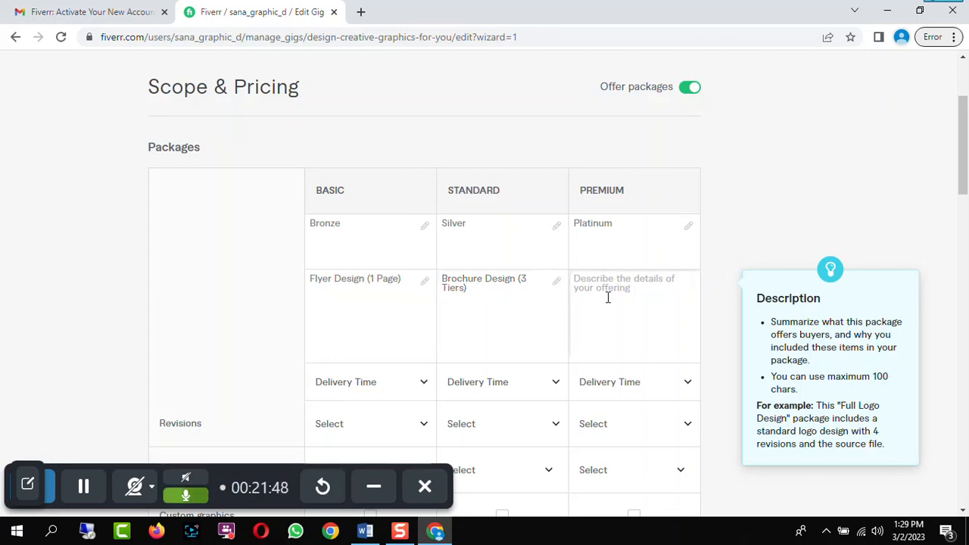
{"action": "type", "text": "Pos"}
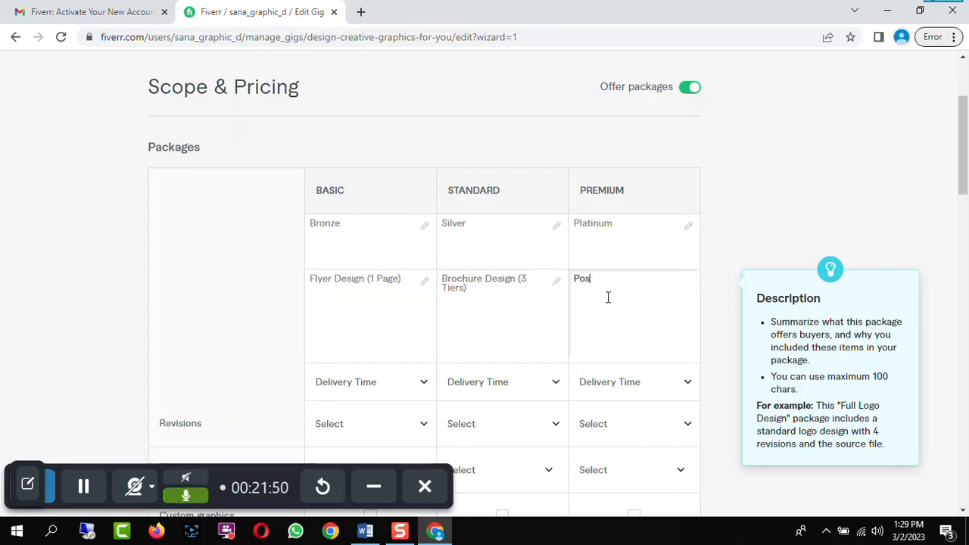
{"action": "type", "text": "ter Design (A0 Size) / Researc"}
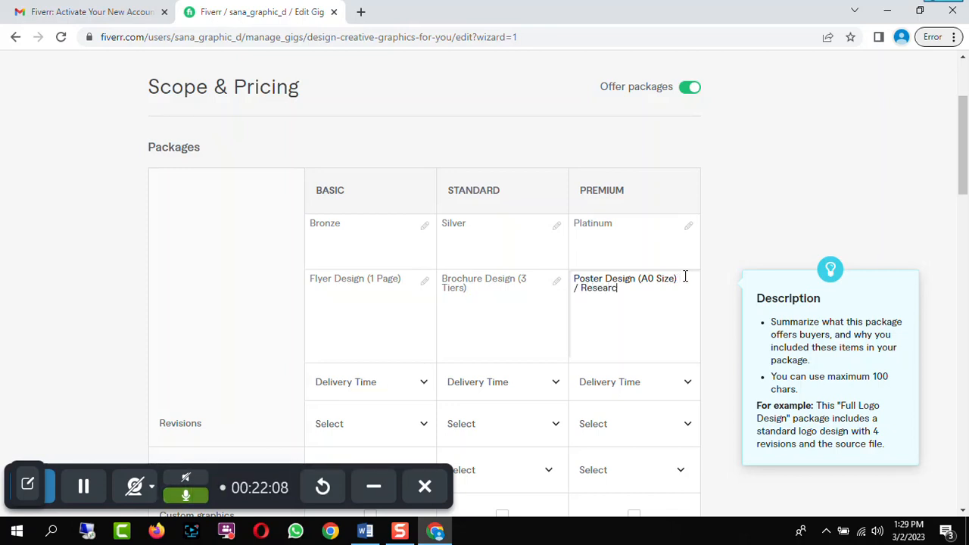
{"action": "type", "text": "h Poster Design"}
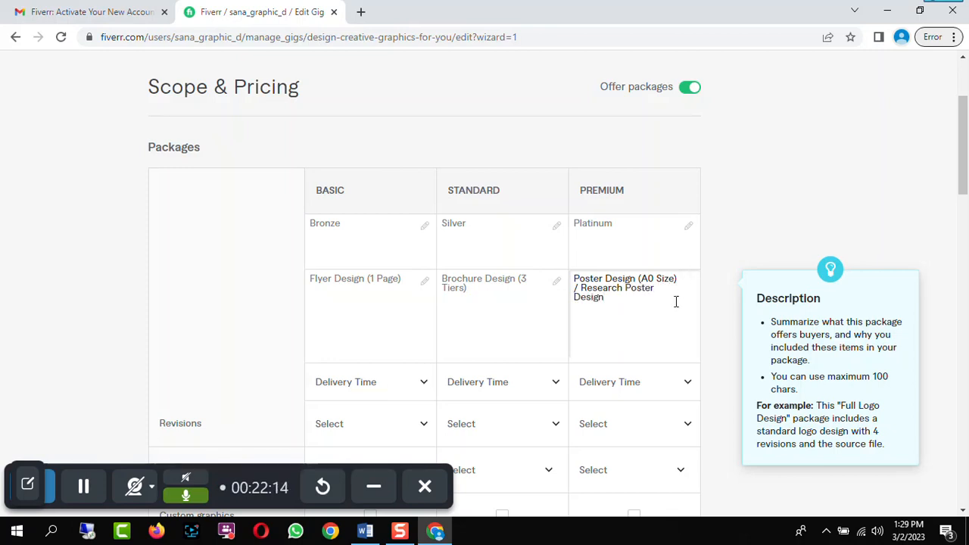
Set delivery times to 1 day for Basic and Standard and 2 days for Premium
{"action": "scroll", "coordinate": [353, 280], "scroll_direction": "down", "scroll_amount": 2}
{"action": "left_click", "coordinate": [387, 243]}
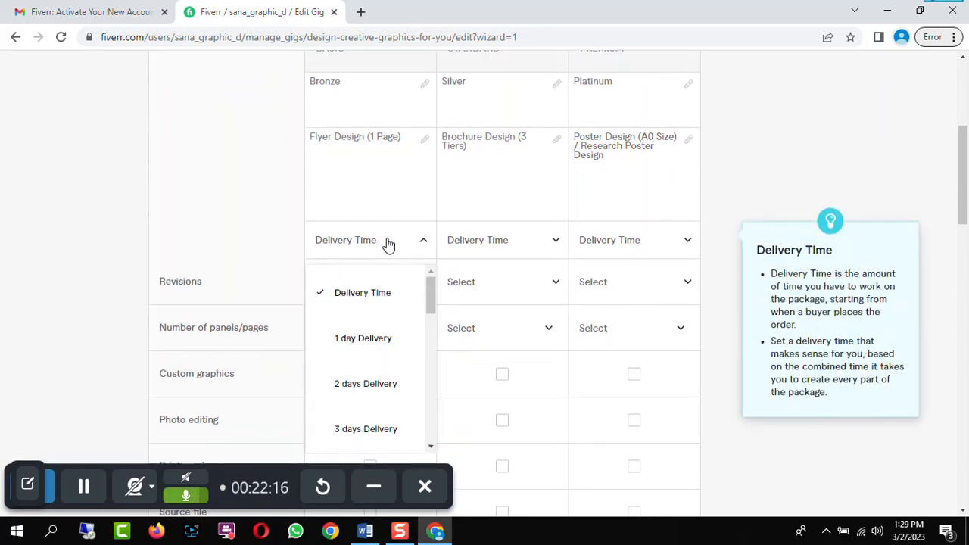
{"action": "left_click", "coordinate": [383, 344]}
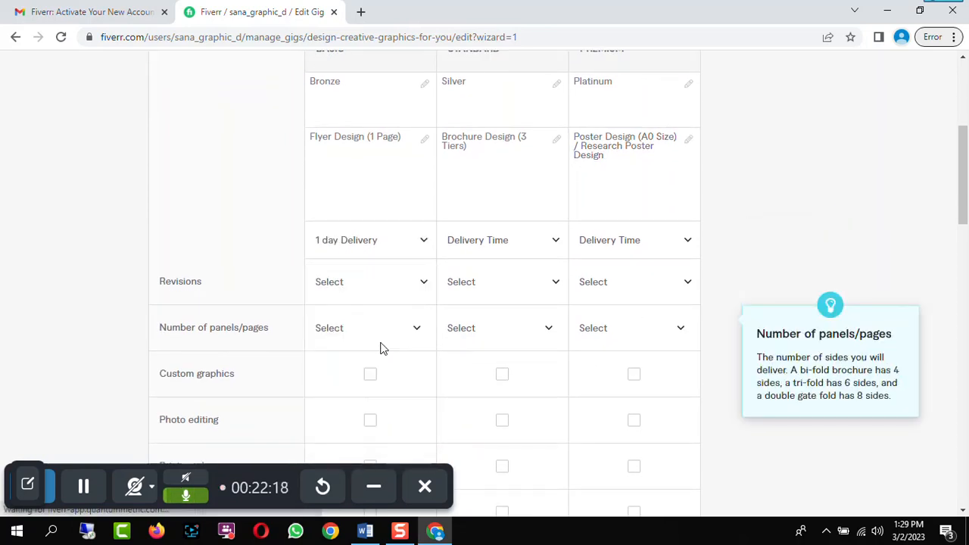
{"action": "left_click", "coordinate": [526, 244]}
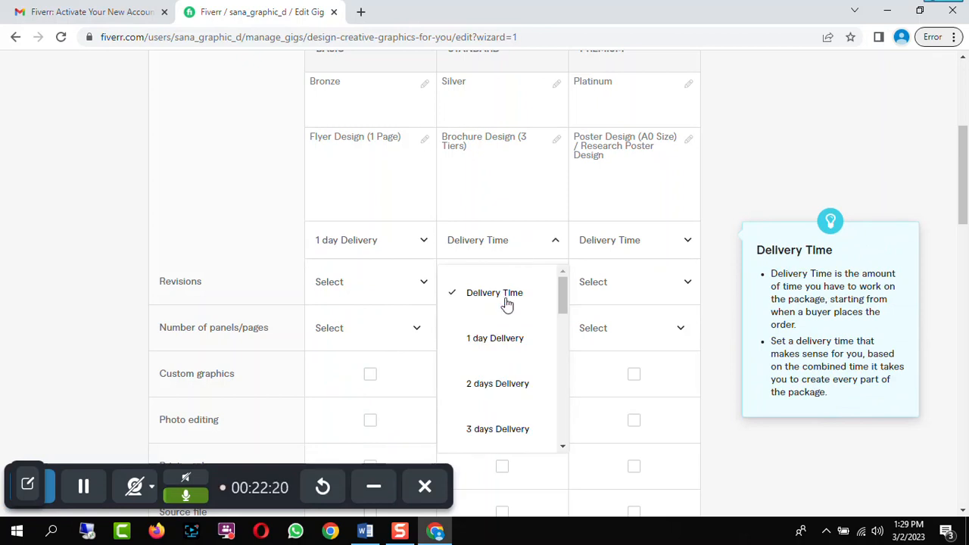
{"action": "left_click", "coordinate": [493, 342]}
{"action": "left_click", "coordinate": [656, 246]}
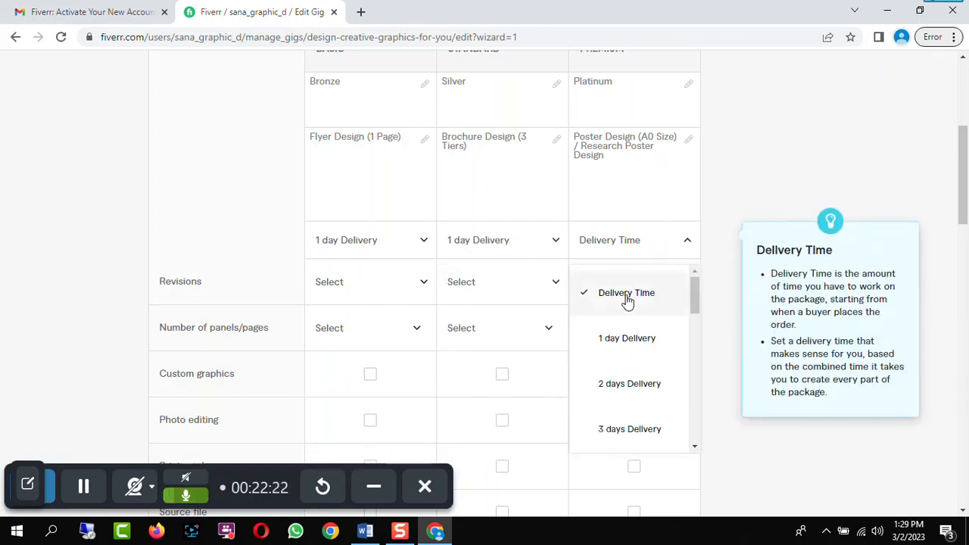
{"action": "left_click", "coordinate": [627, 386]}
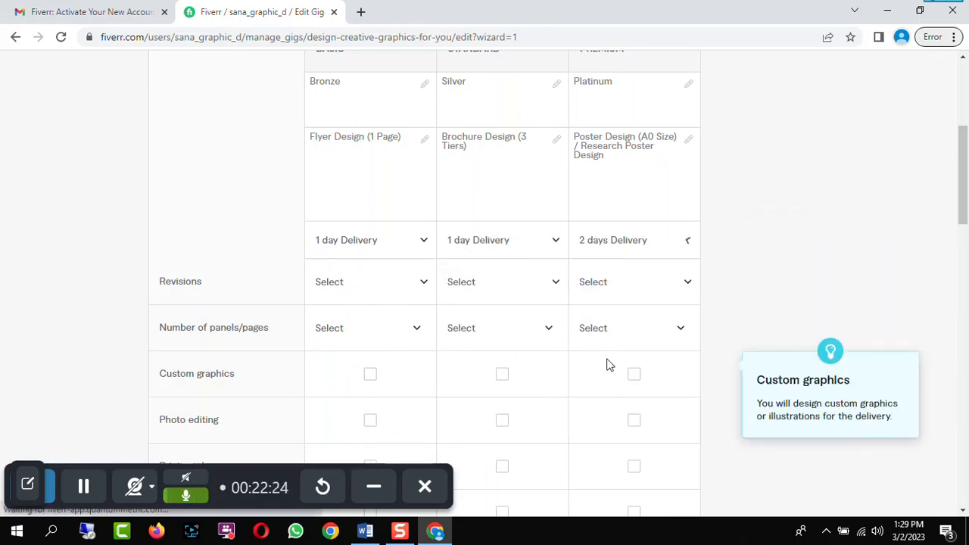
Set the Basic package's revisions to 3
{"action": "scroll", "coordinate": [568, 268], "scroll_direction": "down", "scroll_amount": 1}
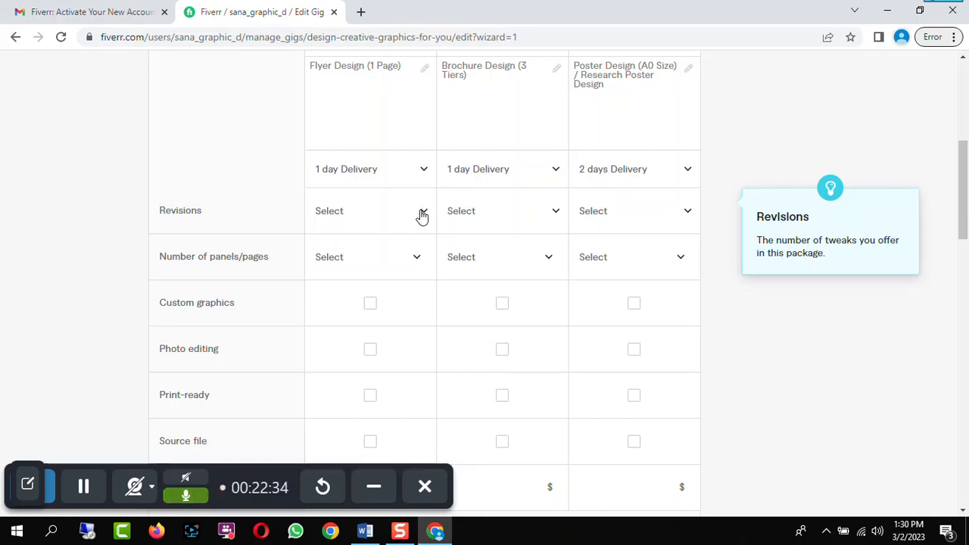
{"action": "left_click", "coordinate": [422, 216]}
{"action": "left_click_drag", "start_coordinate": [428, 283], "coordinate": [425, 305]}
{"action": "left_click", "coordinate": [338, 356]}
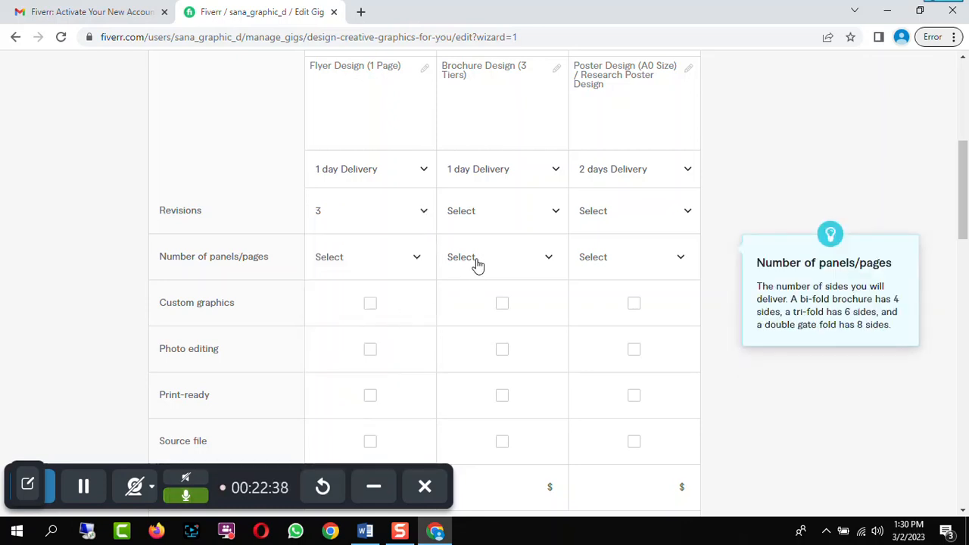
Change the Basic package description to "Flyer Design (1 Page Design)"
{"action": "scroll", "coordinate": [402, 232], "scroll_direction": "up", "scroll_amount": 2}
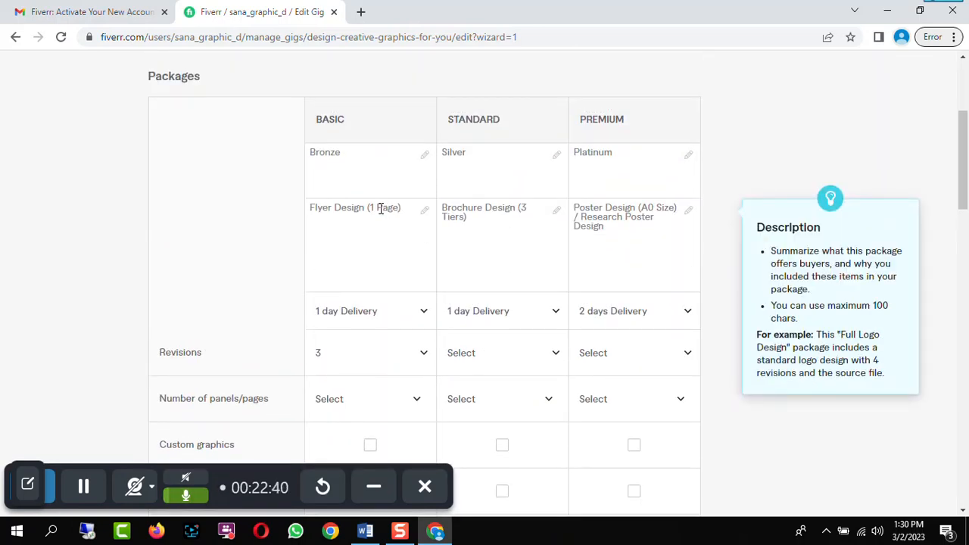
{"action": "left_click", "coordinate": [397, 207]}
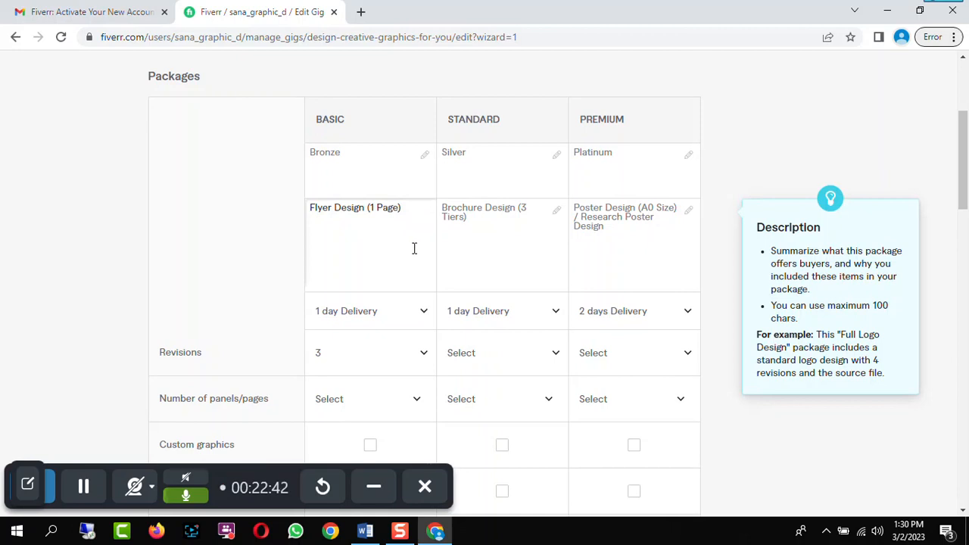
{"action": "type", "text": "Design"}
Set revisions to 3 for the Standard and Premium packages
{"action": "scroll", "coordinate": [416, 249], "scroll_direction": "down", "scroll_amount": 1}
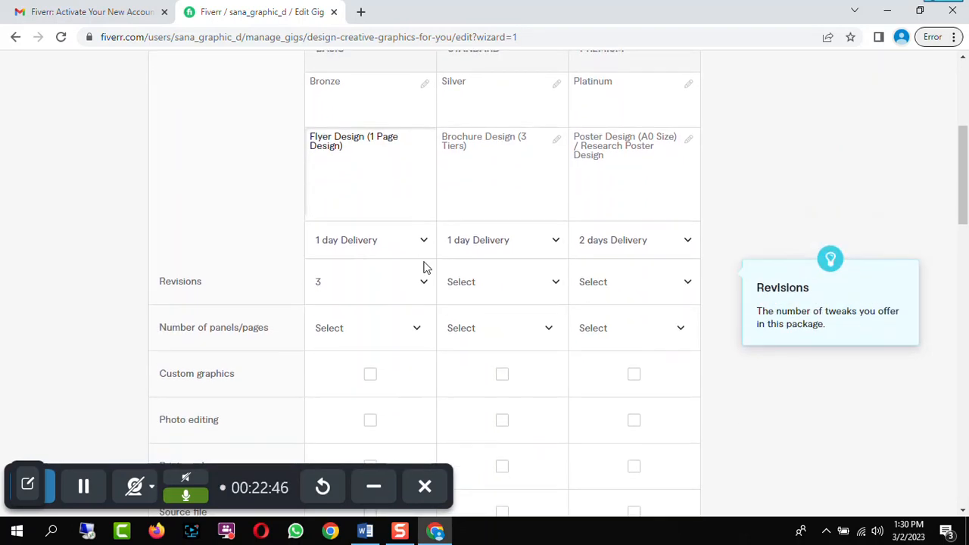
{"action": "left_click", "coordinate": [538, 279]}
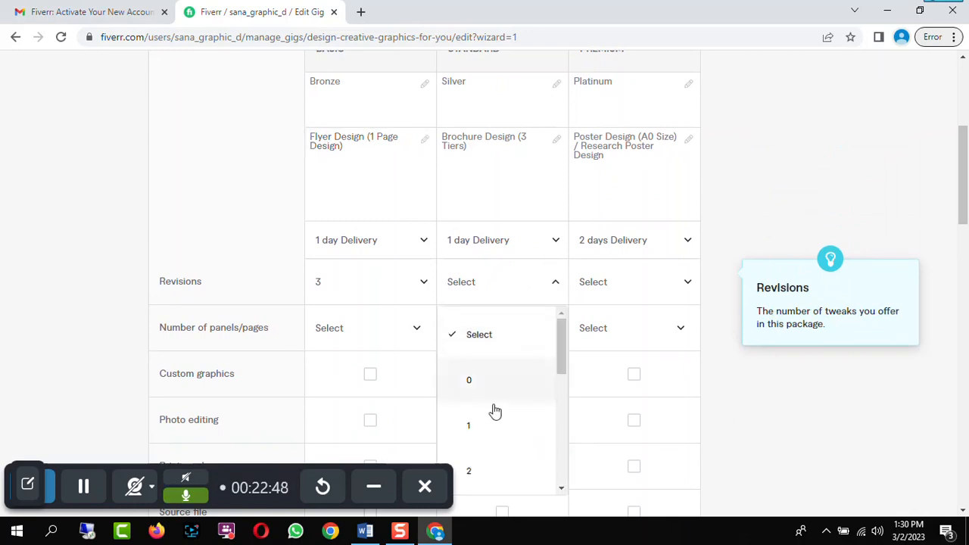
{"action": "left_click_drag", "start_coordinate": [560, 356], "coordinate": [560, 386]}
{"action": "left_click", "coordinate": [473, 433]}
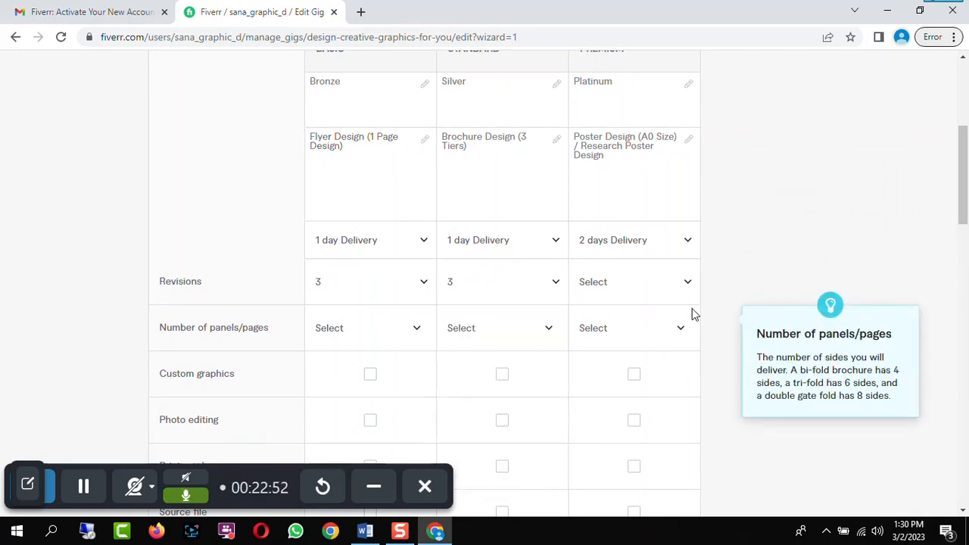
{"action": "left_click", "coordinate": [675, 284]}
{"action": "left_click_drag", "start_coordinate": [694, 359], "coordinate": [693, 380]}
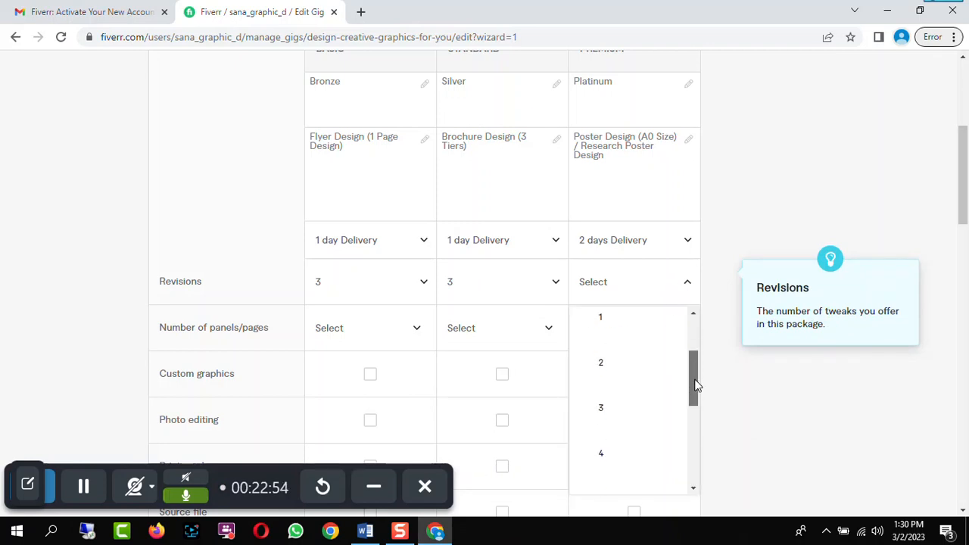
{"action": "left_click", "coordinate": [608, 413]}
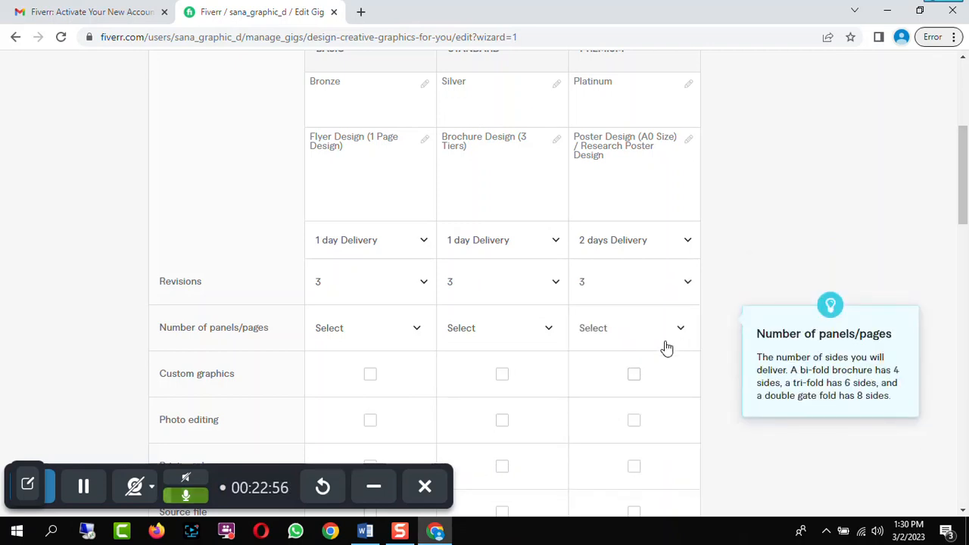
Set the number of panels/pages to 4 for Basic, 6 for Standard and 8 for Premium
{"action": "scroll", "coordinate": [662, 348], "scroll_direction": "down", "scroll_amount": 1}
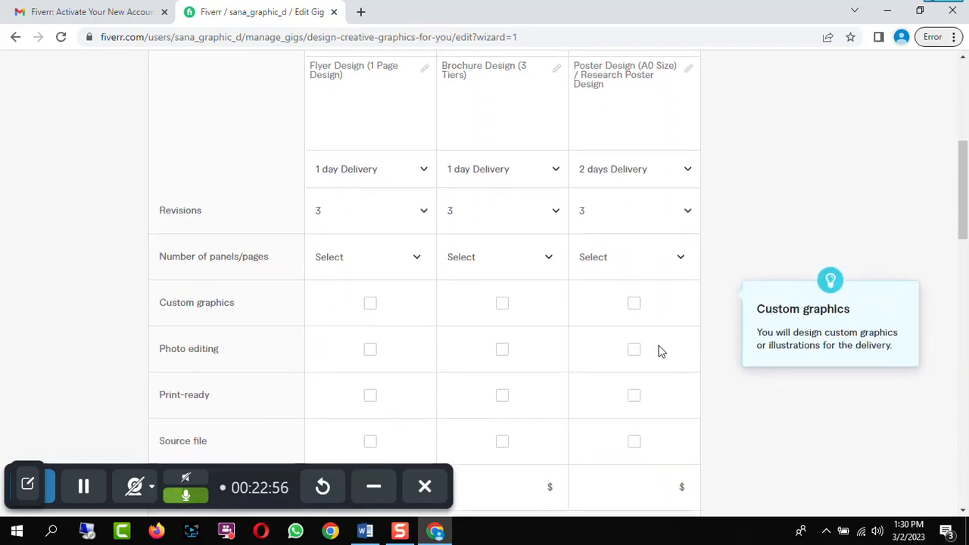
{"action": "left_click", "coordinate": [417, 260]}
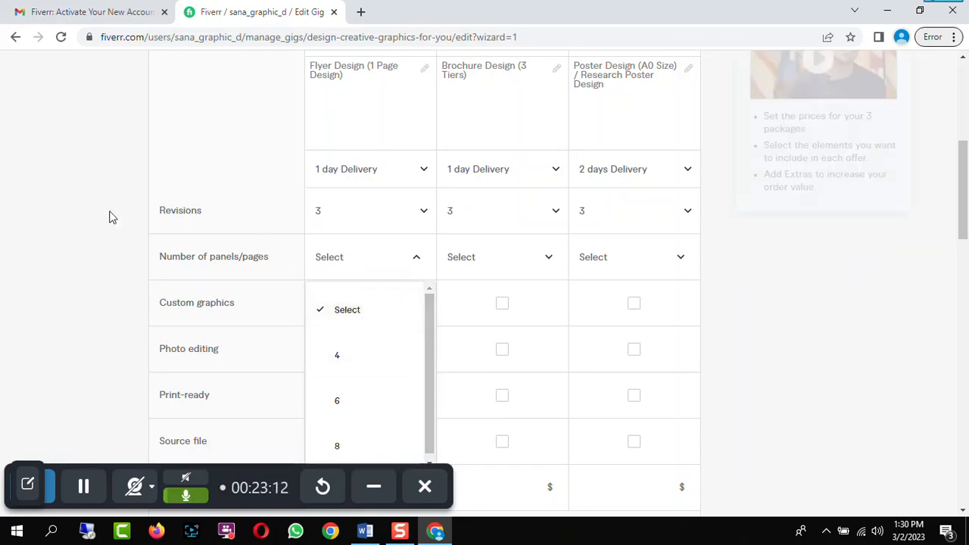
{"action": "left_click", "coordinate": [339, 361]}
{"action": "left_click", "coordinate": [546, 257]}
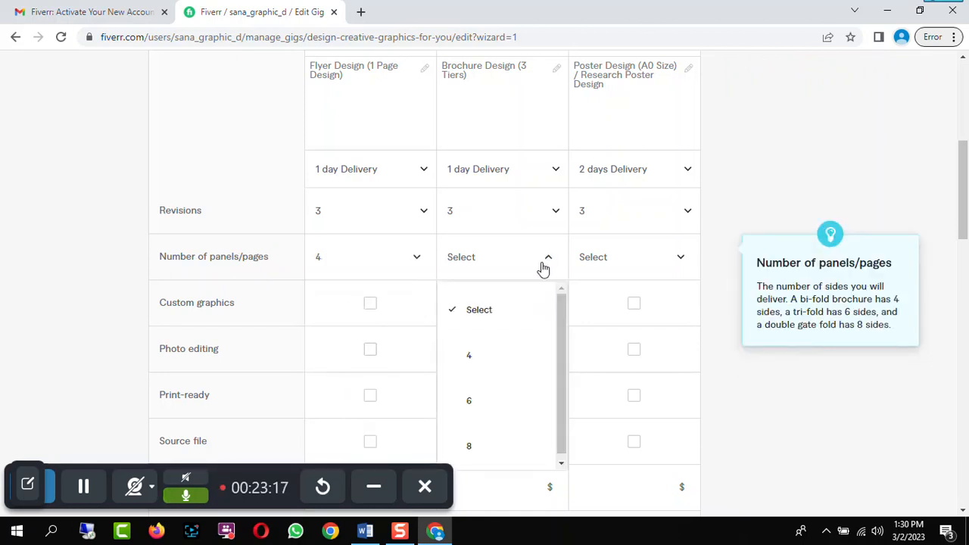
{"action": "left_click", "coordinate": [467, 402]}
{"action": "left_click", "coordinate": [662, 267]}
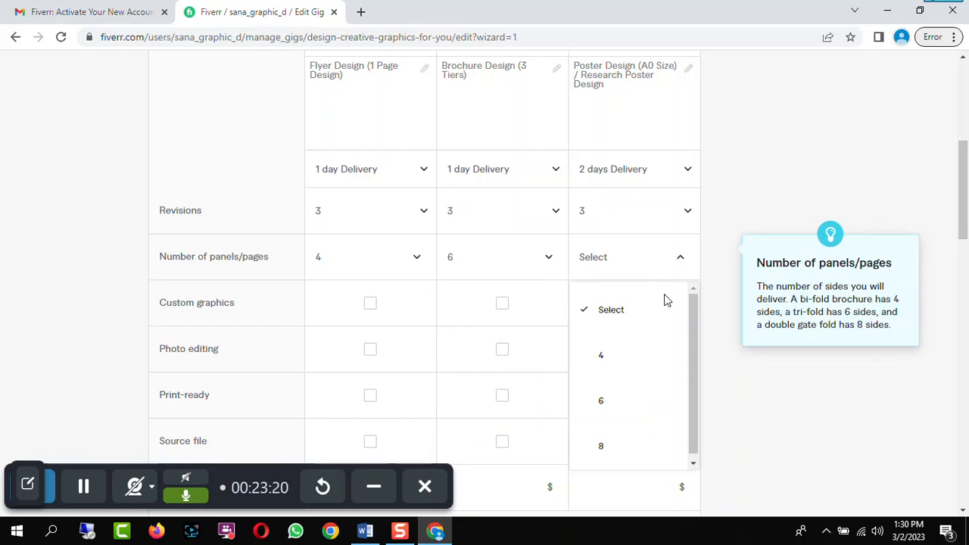
{"action": "left_click", "coordinate": [604, 450]}
Tick Print-ready for the Basic, Standard and Premium packages
{"action": "scroll", "coordinate": [727, 298], "scroll_direction": "down", "scroll_amount": 2}
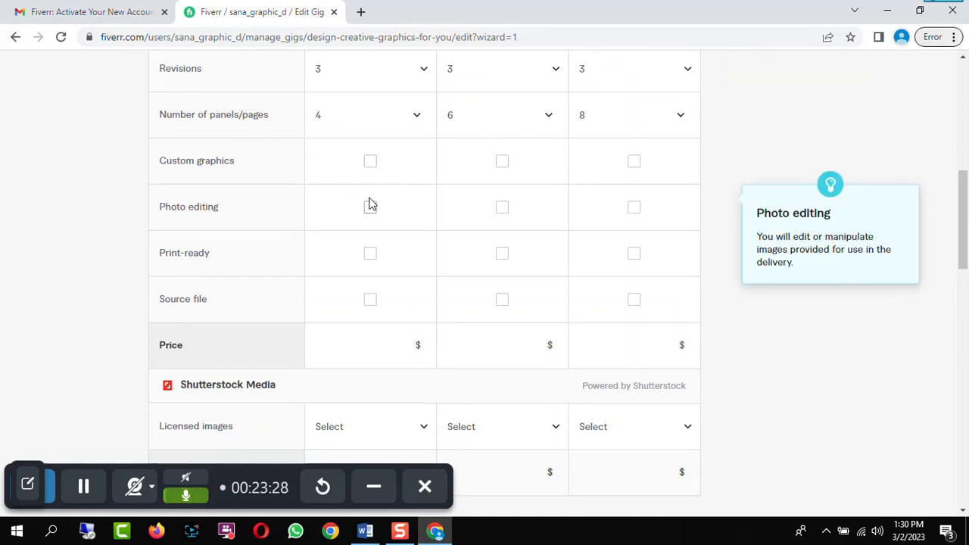
{"action": "left_click", "coordinate": [370, 256]}
{"action": "left_click", "coordinate": [502, 255]}
{"action": "left_click", "coordinate": [633, 257]}
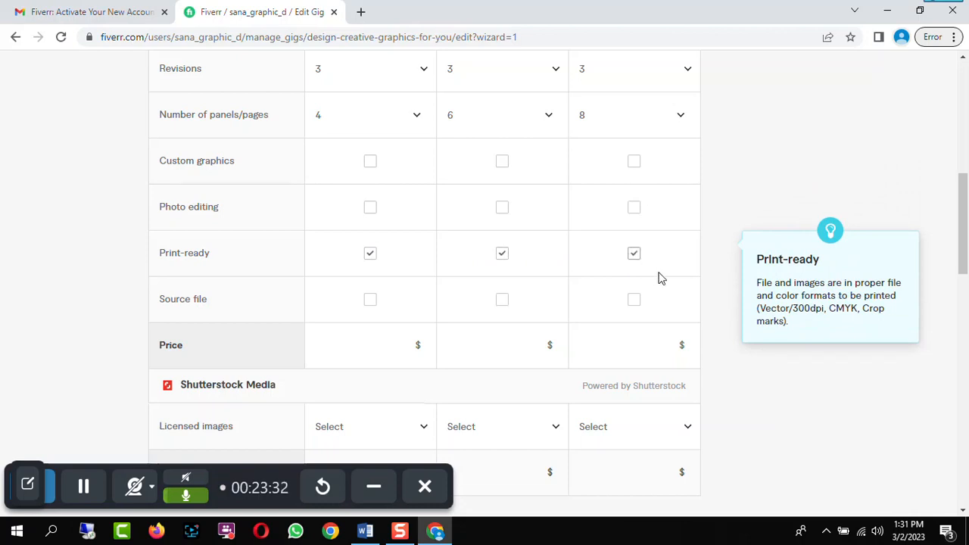
{"action": "left_click", "coordinate": [368, 303]}
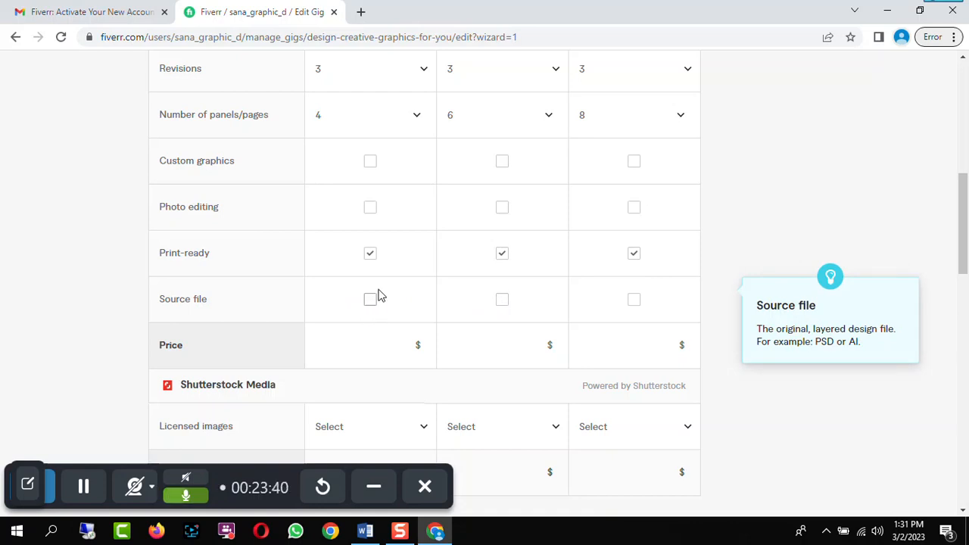
Try enabling the Extra fast delivery extra service, then switch it off again
{"action": "scroll", "coordinate": [378, 295], "scroll_direction": "down", "scroll_amount": 1}
{"action": "scroll", "coordinate": [402, 286], "scroll_direction": "down", "scroll_amount": 1}
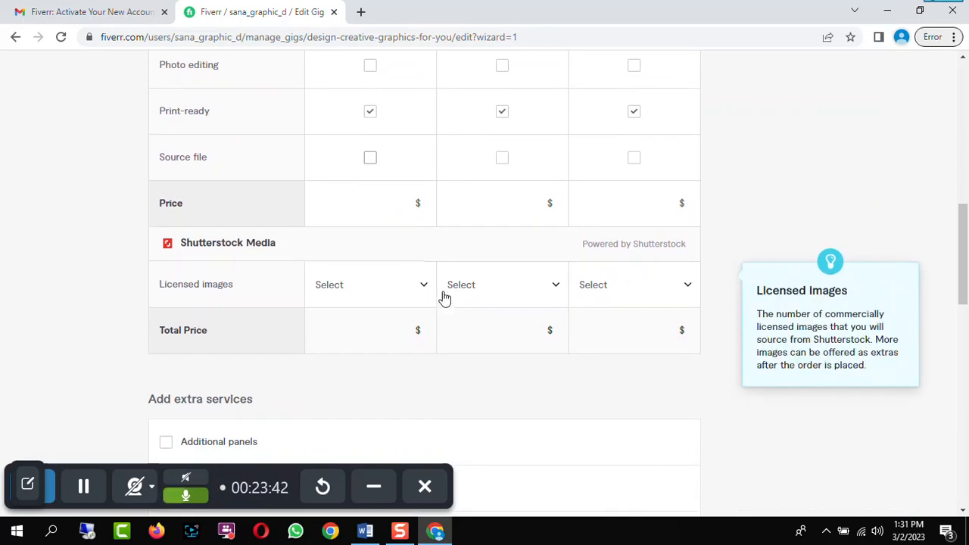
{"action": "scroll", "coordinate": [446, 355], "scroll_direction": "down", "scroll_amount": 2}
{"action": "scroll", "coordinate": [459, 346], "scroll_direction": "down", "scroll_amount": 1}
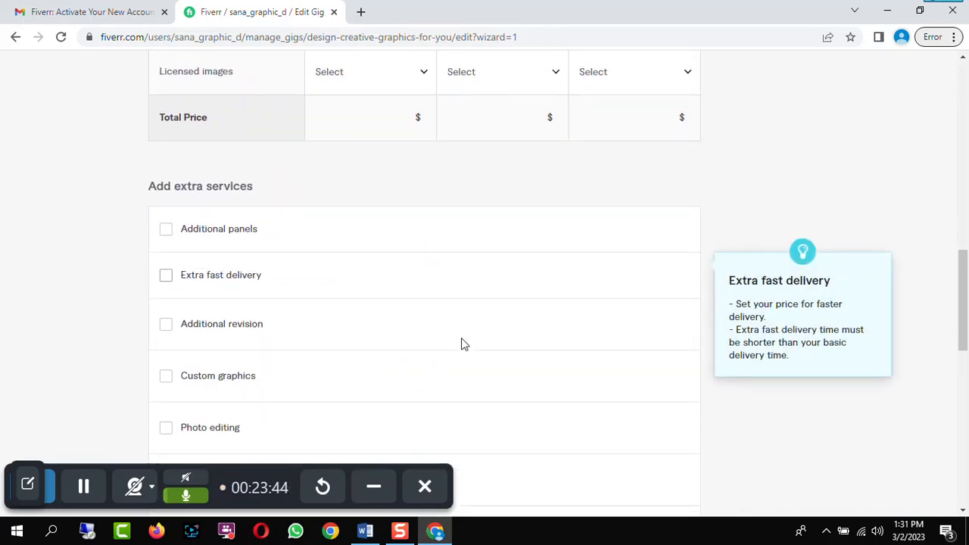
{"action": "scroll", "coordinate": [454, 303], "scroll_direction": "down", "scroll_amount": 2}
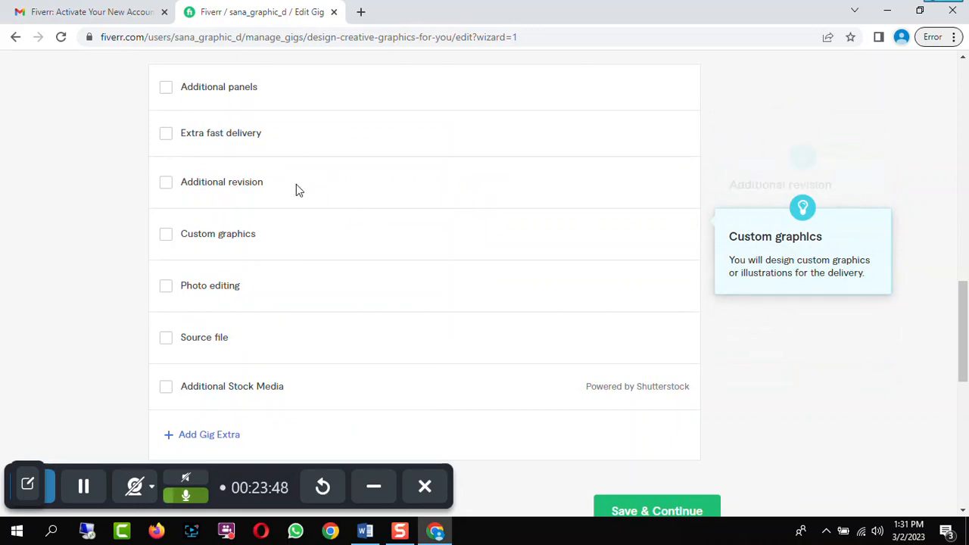
{"action": "left_click", "coordinate": [166, 136]}
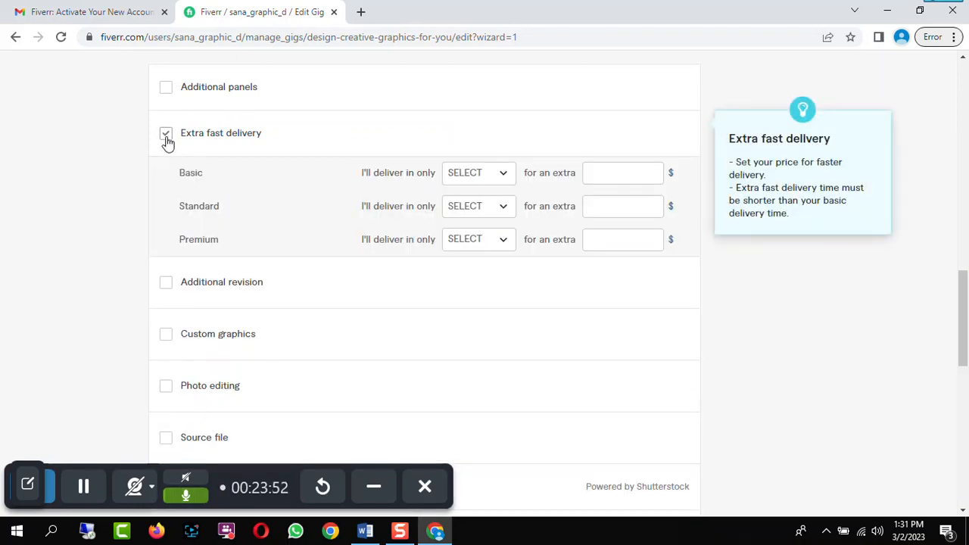
{"action": "left_click", "coordinate": [167, 136]}
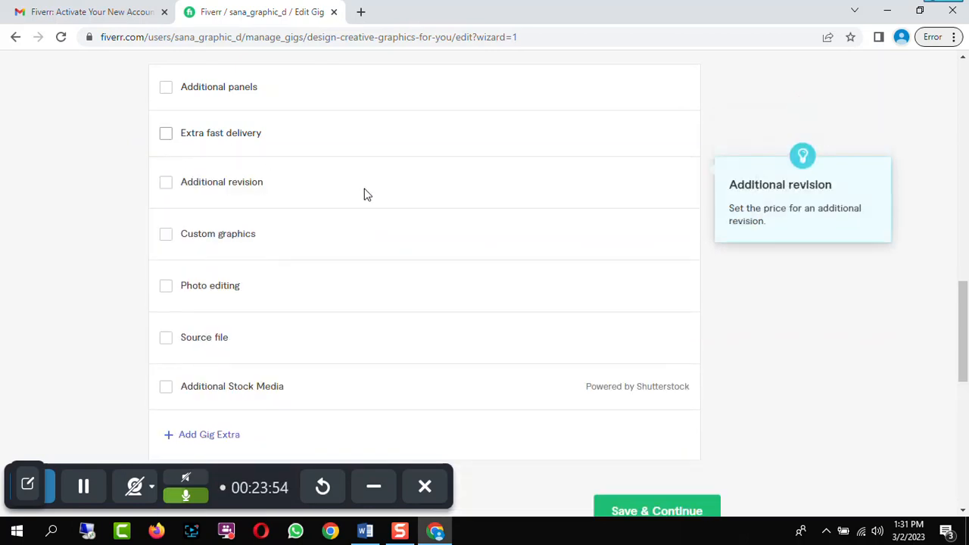
Set package prices to $10 for Basic, $20 for Standard and $50 for Premium
{"action": "scroll", "coordinate": [363, 195], "scroll_direction": "down", "scroll_amount": 1}
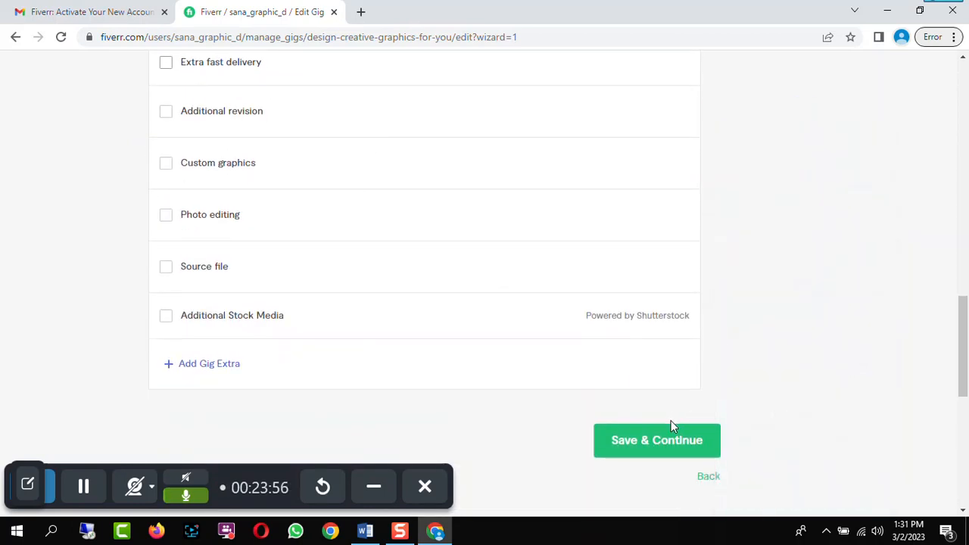
{"action": "left_click", "coordinate": [672, 441]}
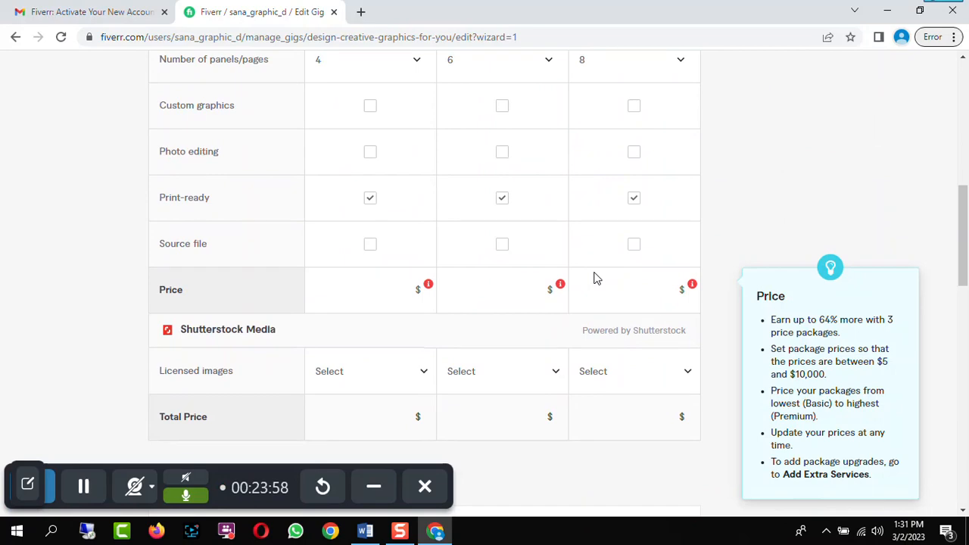
{"action": "left_click", "coordinate": [401, 293]}
{"action": "type", "text": "5"}
{"action": "scroll", "coordinate": [436, 255], "scroll_direction": "up", "scroll_amount": 4}
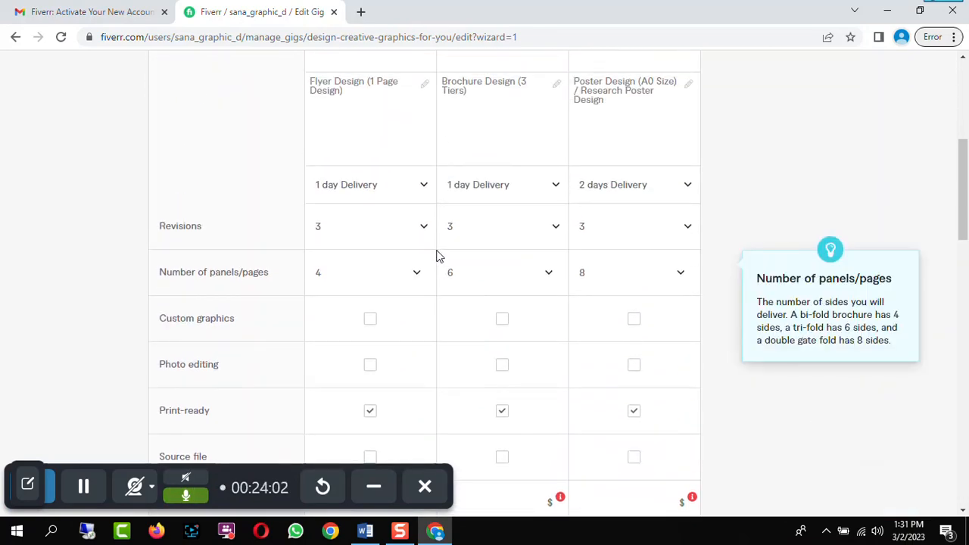
{"action": "scroll", "coordinate": [437, 255], "scroll_direction": "down", "scroll_amount": 5}
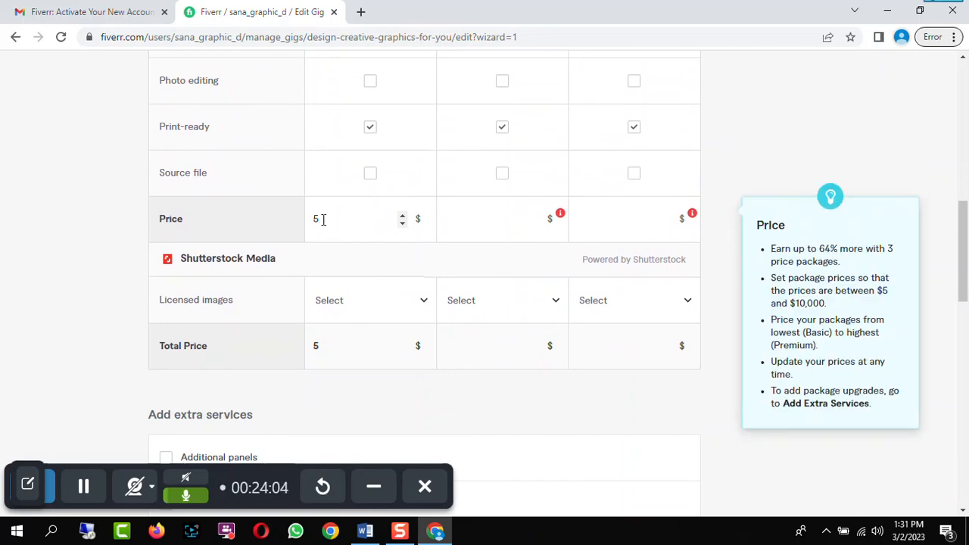
{"action": "type", "text": "10"}
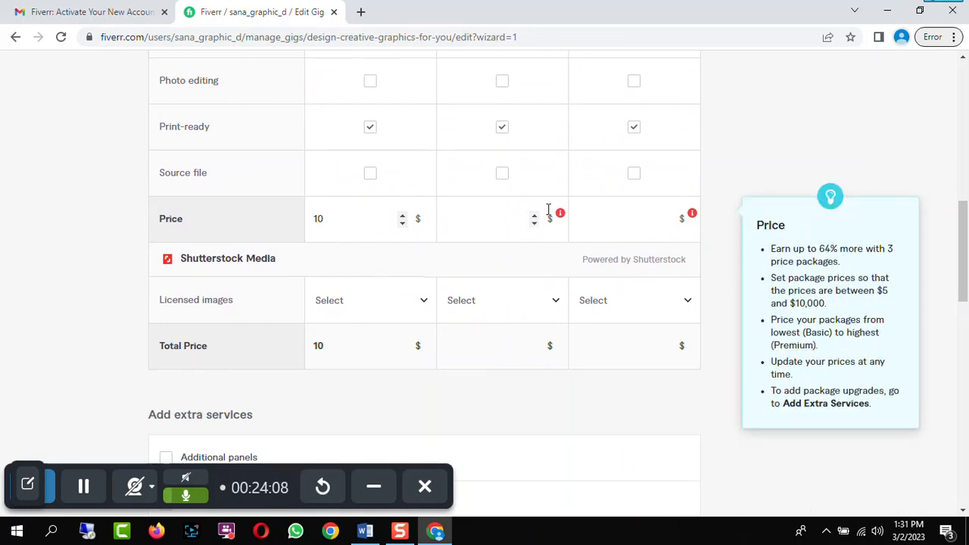
{"action": "left_click", "coordinate": [528, 221]}
{"action": "type", "text": "20"}
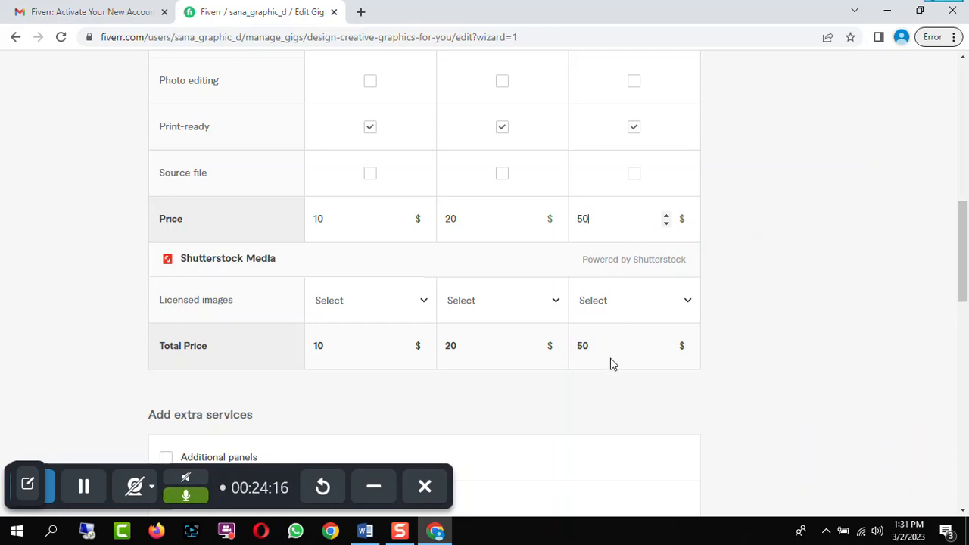
Save the Scope & Pricing page and continue to Description & FAQ
{"action": "scroll", "coordinate": [608, 364], "scroll_direction": "down", "scroll_amount": 2}
{"action": "scroll", "coordinate": [530, 288], "scroll_direction": "down", "scroll_amount": 5}
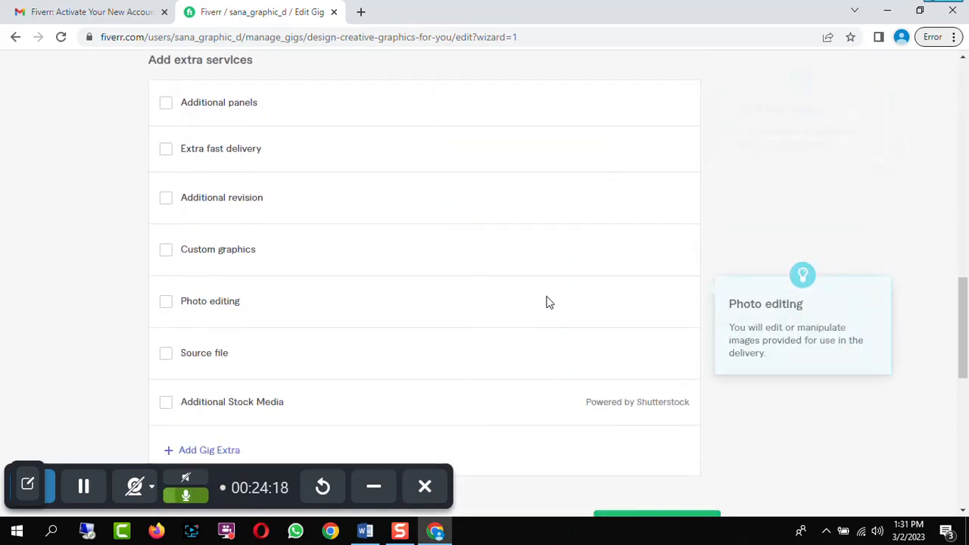
{"action": "left_click", "coordinate": [643, 384]}
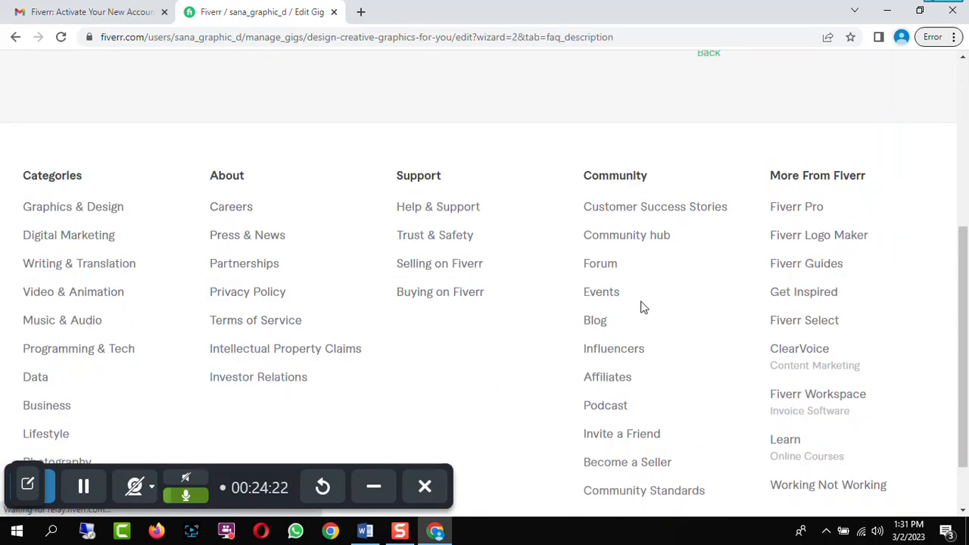
Paste the prepared gig description into the Briefly Describe Your Gig editor
{"action": "scroll", "coordinate": [194, 230], "scroll_direction": "down", "scroll_amount": 2}
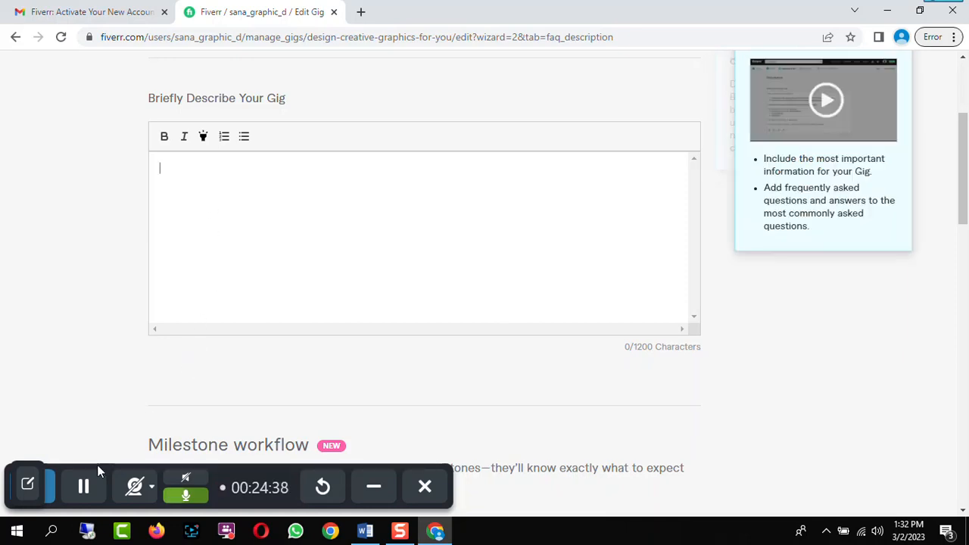
{"action": "left_click", "coordinate": [172, 180]}
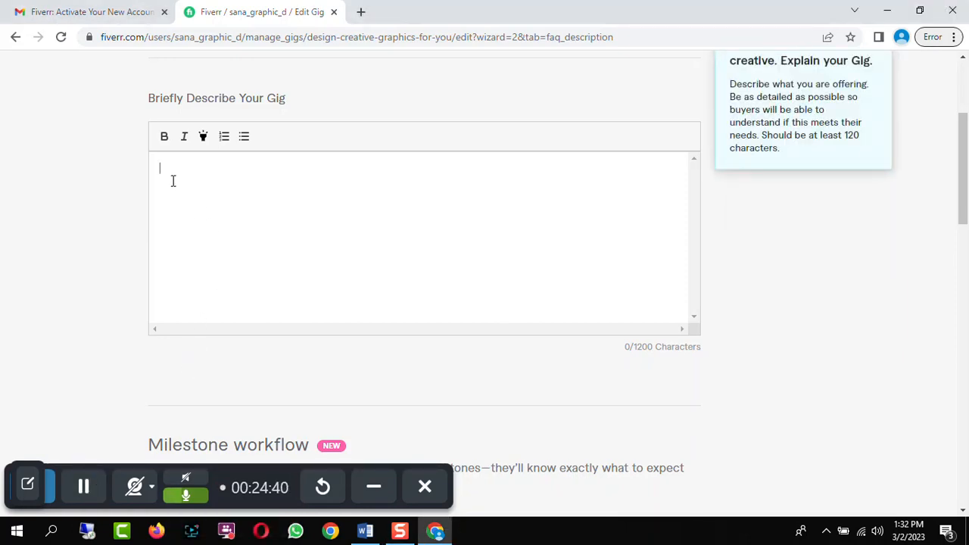
{"action": "type", "text": "Im a graphic designer and have an edge of creative thinker as well. Ive been working as a freelance for more than five years. I have created hundreds of flyers, brochures, posters and also worked for renowned brands as well. Creativity and exclusivity are all features of my designs. Youre paying for a high-quality gig, so you should expect high-quality service and design. Why me? - A seller with good quality work and trust. - Timely & reliable communication - Printable and high-resolution file size."}
{"action": "scroll", "coordinate": [402, 201], "scroll_direction": "down", "scroll_amount": 4}
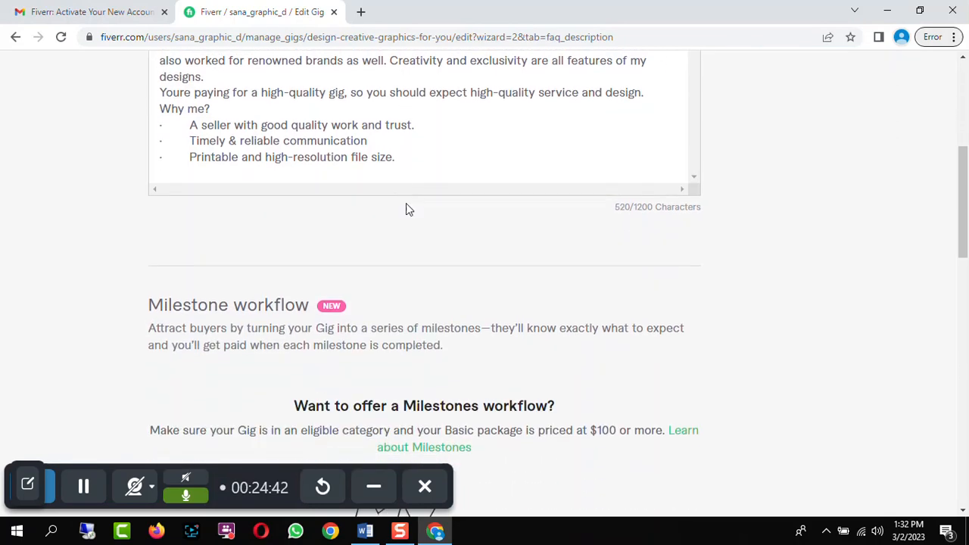
{"action": "scroll", "coordinate": [635, 249], "scroll_direction": "down", "scroll_amount": 3}
{"action": "scroll", "coordinate": [636, 249], "scroll_direction": "up", "scroll_amount": 8}
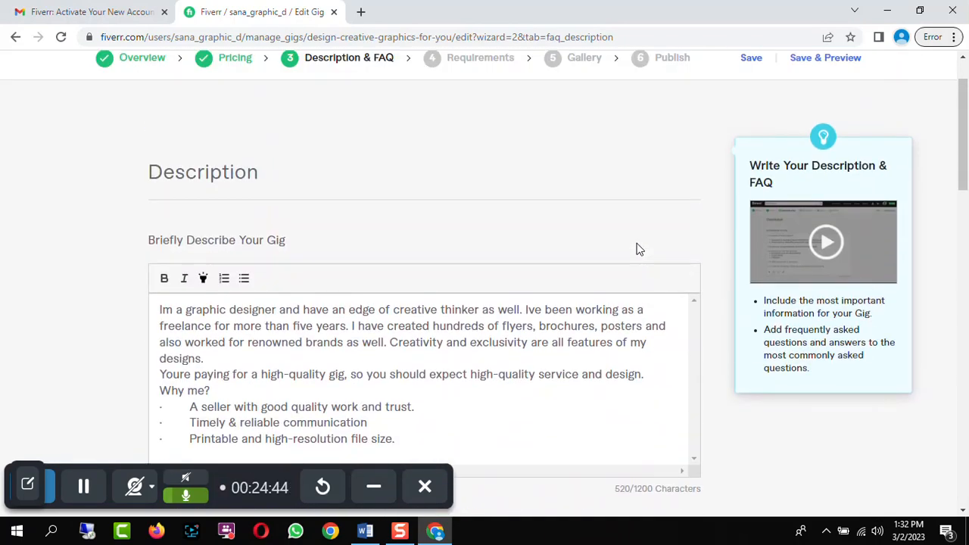
Save the description and continue to the Requirements step
{"action": "scroll", "coordinate": [636, 248], "scroll_direction": "down", "scroll_amount": 4}
{"action": "scroll", "coordinate": [634, 249], "scroll_direction": "down", "scroll_amount": 7}
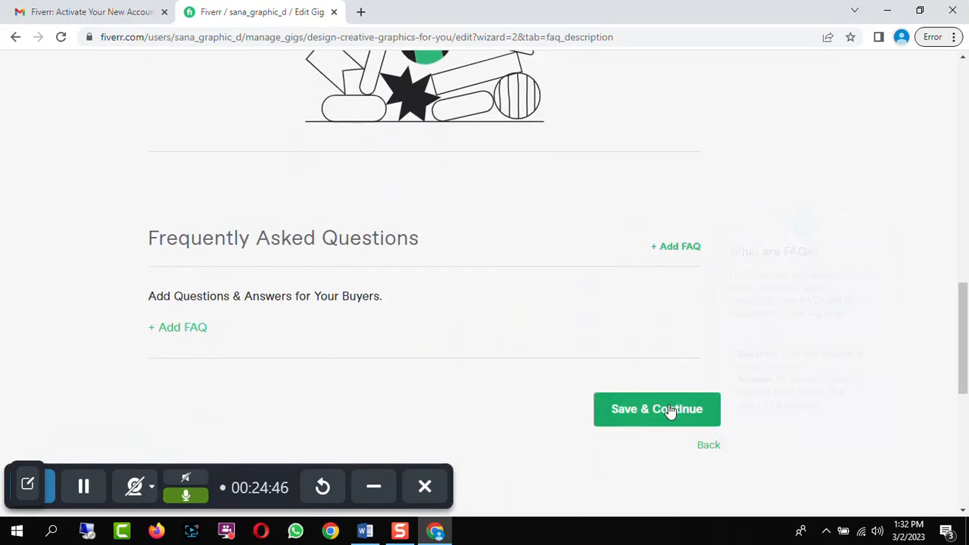
{"action": "left_click", "coordinate": [670, 408]}
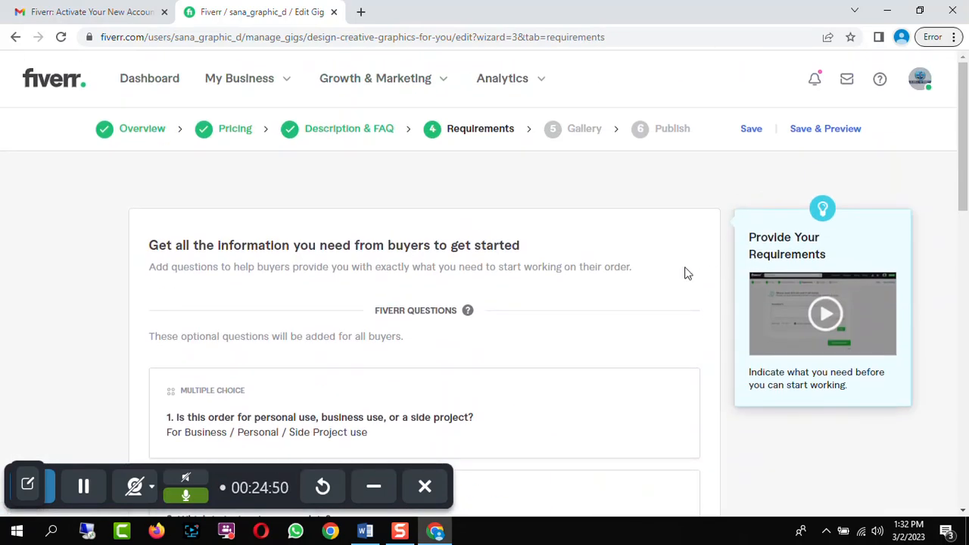
Review the default Fiverr requirement questions and the Your Questions section
{"action": "scroll", "coordinate": [686, 274], "scroll_direction": "down", "scroll_amount": 4}
{"action": "scroll", "coordinate": [685, 273], "scroll_direction": "down", "scroll_amount": 4}
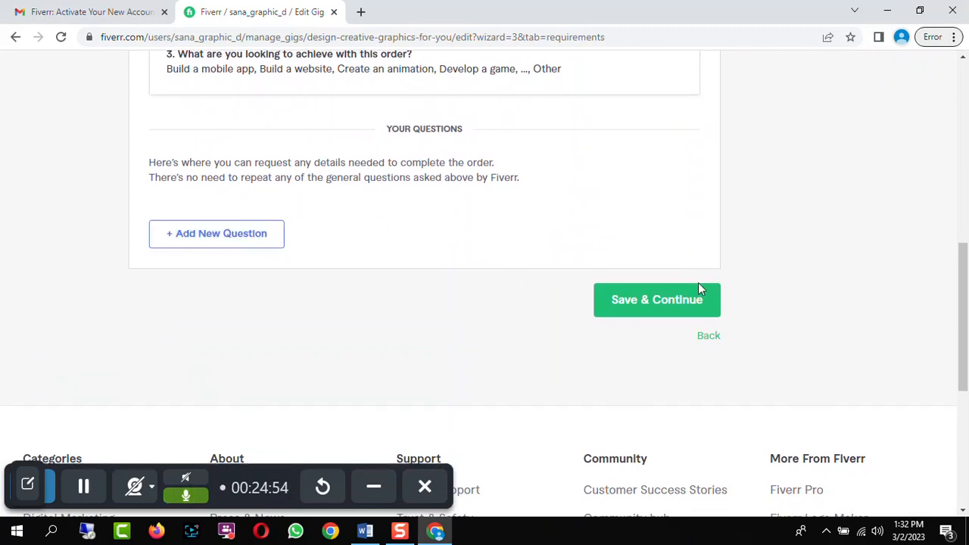
{"action": "scroll", "coordinate": [696, 285], "scroll_direction": "up", "scroll_amount": 2}
{"action": "scroll", "coordinate": [616, 260], "scroll_direction": "up", "scroll_amount": 1}
{"action": "scroll", "coordinate": [616, 260], "scroll_direction": "up", "scroll_amount": 1}
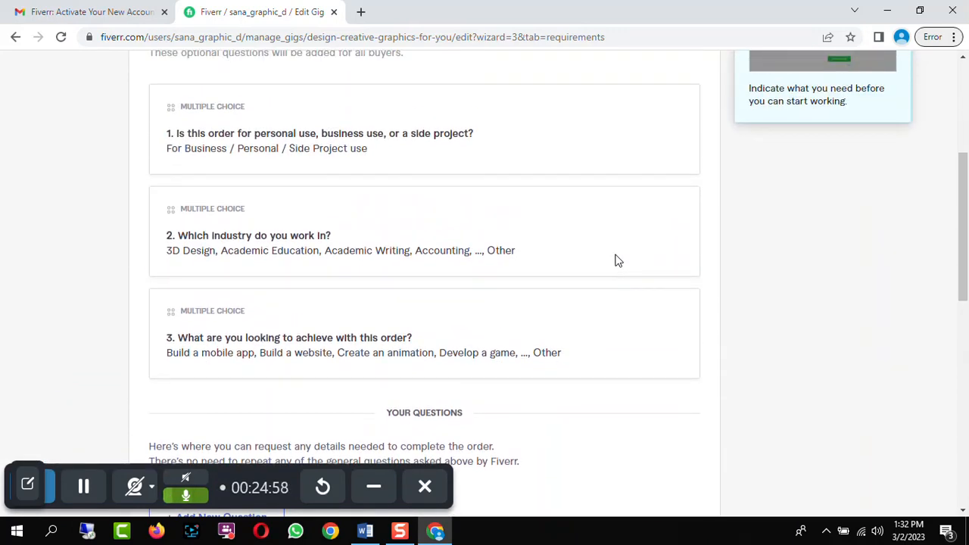
{"action": "scroll", "coordinate": [614, 261], "scroll_direction": "down", "scroll_amount": 3}
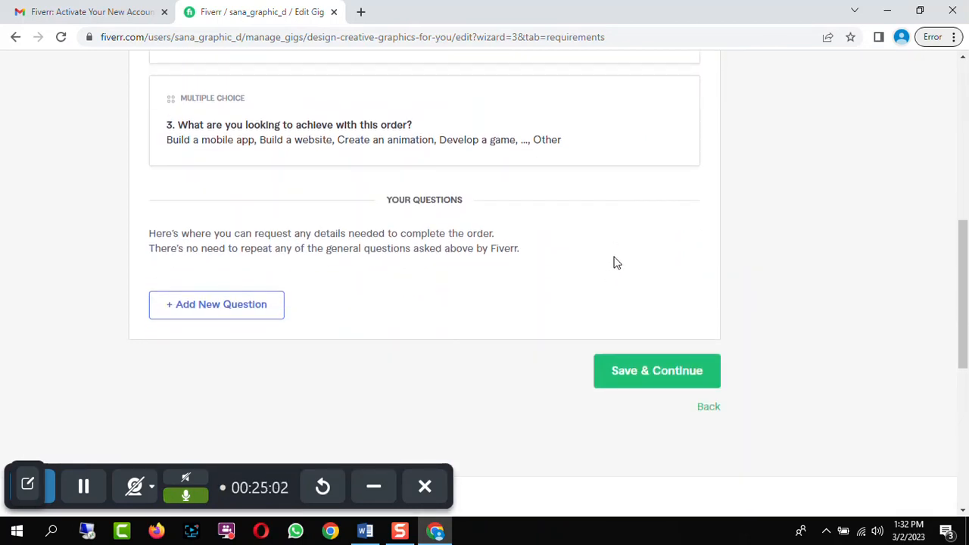
Add a new required buyer question: "Please tell me exact details about your requirements?"
{"action": "left_click", "coordinate": [195, 310]}
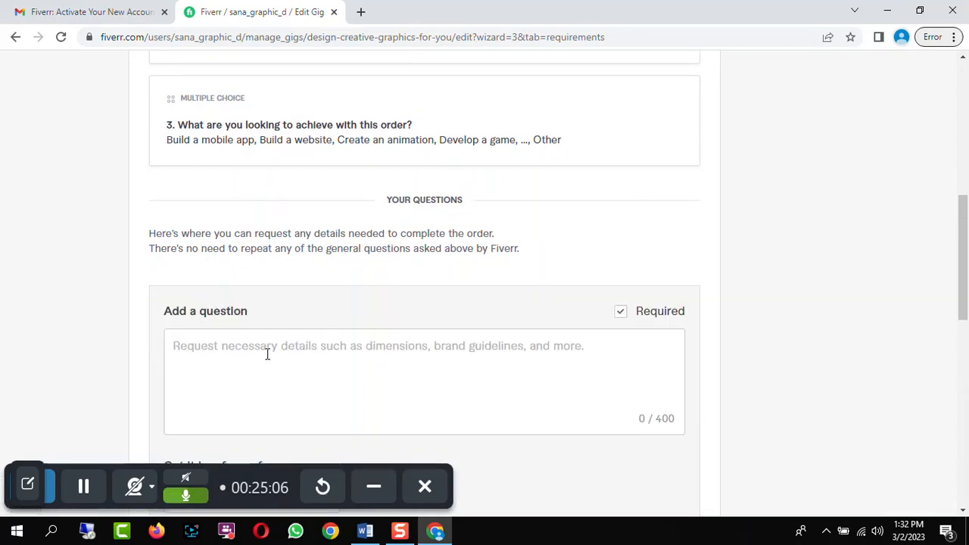
{"action": "left_click", "coordinate": [267, 354]}
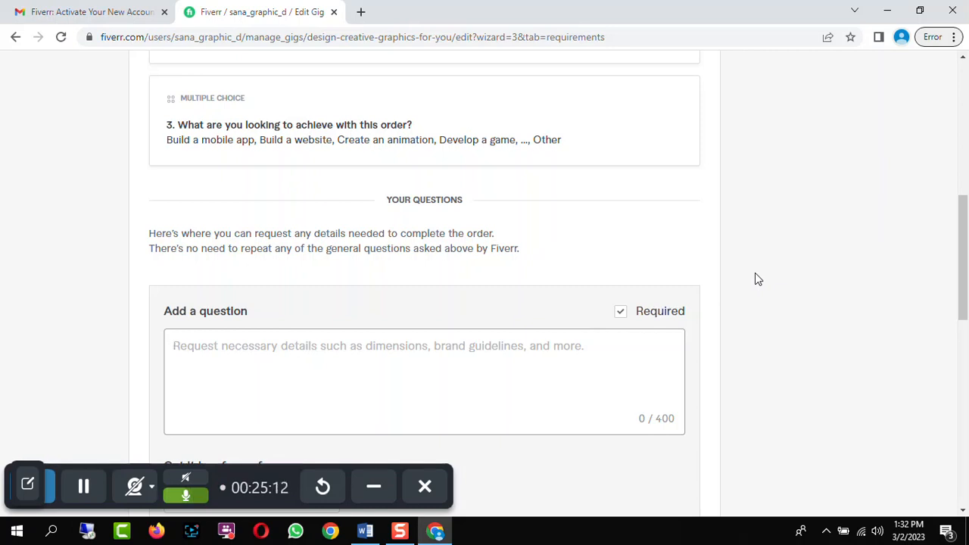
{"action": "type", "text": "Please"}
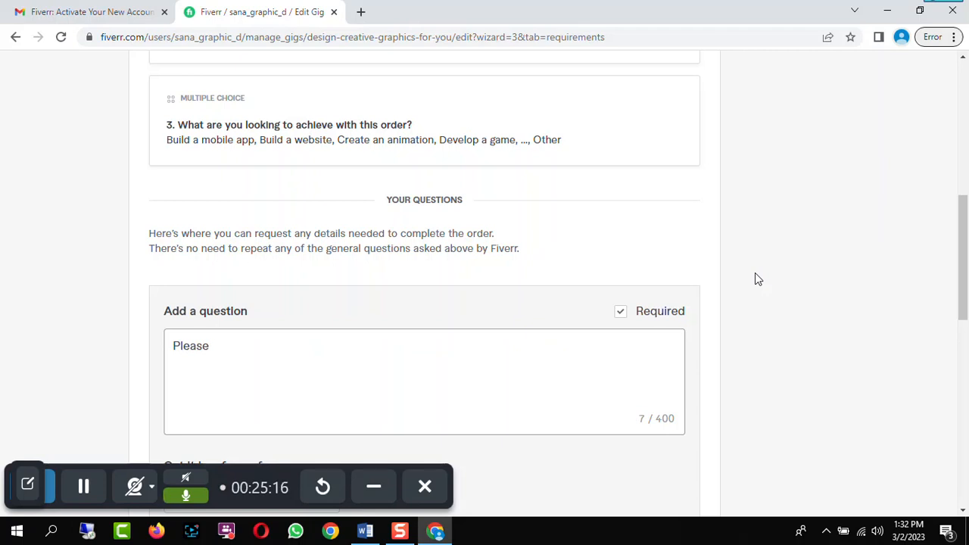
{"action": "type", "text": " tell me exa"}
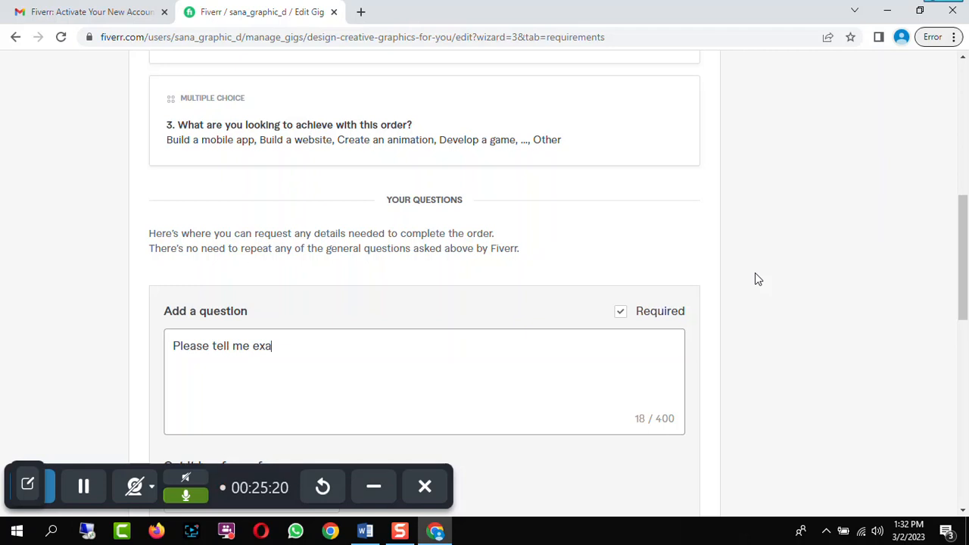
{"action": "type", "text": "ct details ab"}
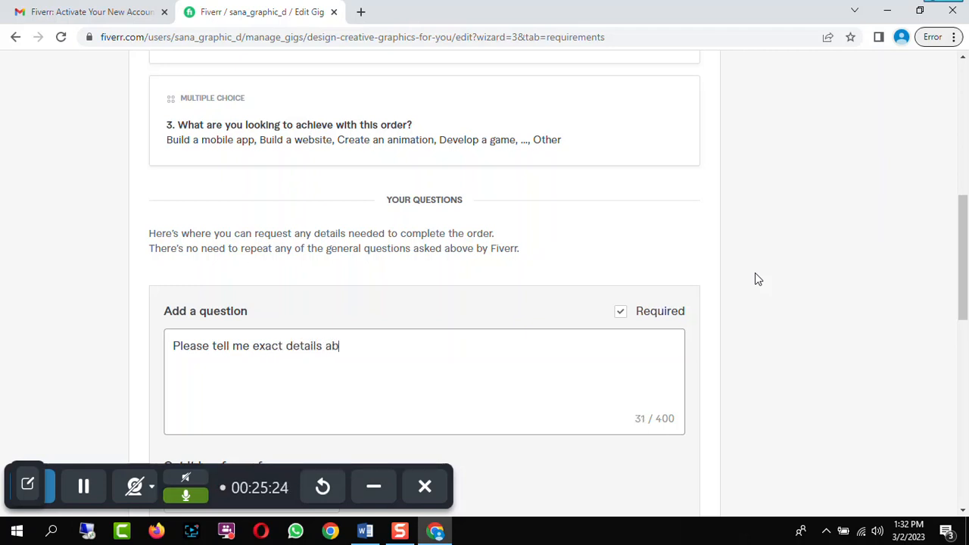
{"action": "type", "text": "out your requirement"}
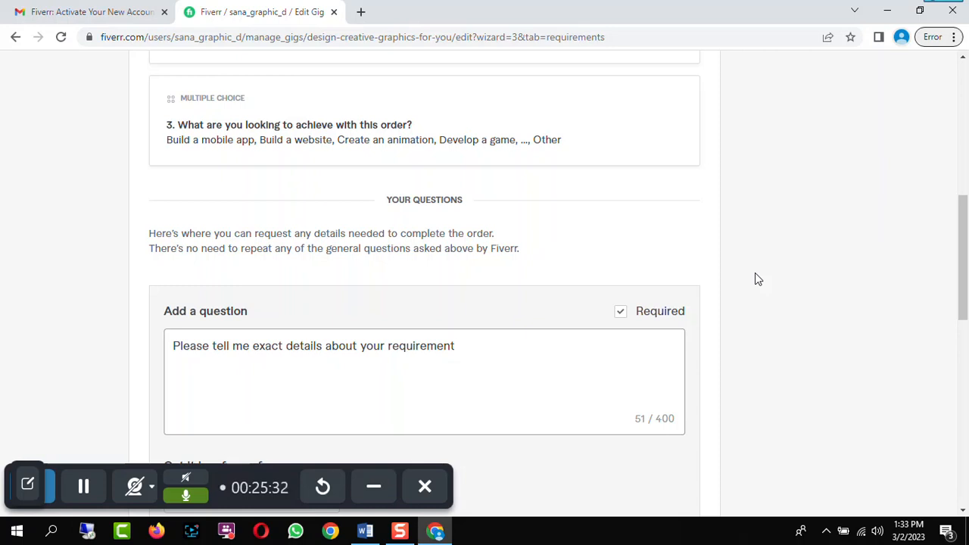
{"action": "type", "text": "s?"}
Keep the question's answer type as Free text and add the question to the list
{"action": "scroll", "coordinate": [755, 274], "scroll_direction": "down", "scroll_amount": 4}
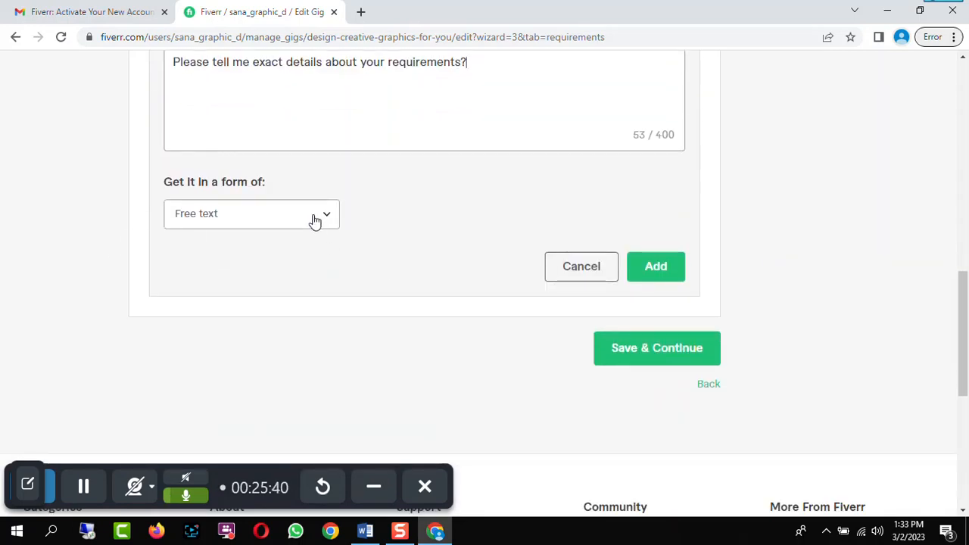
{"action": "left_click", "coordinate": [315, 220]}
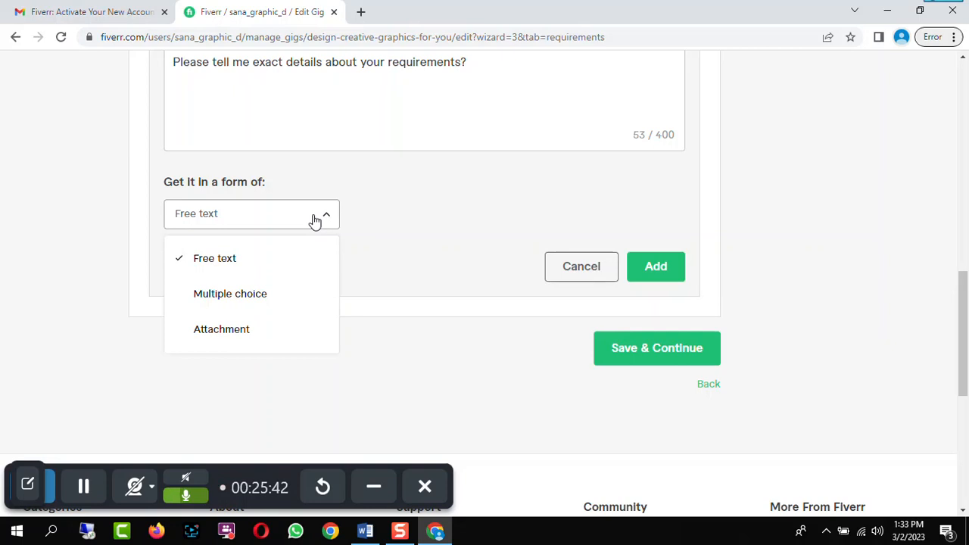
{"action": "left_click", "coordinate": [367, 201]}
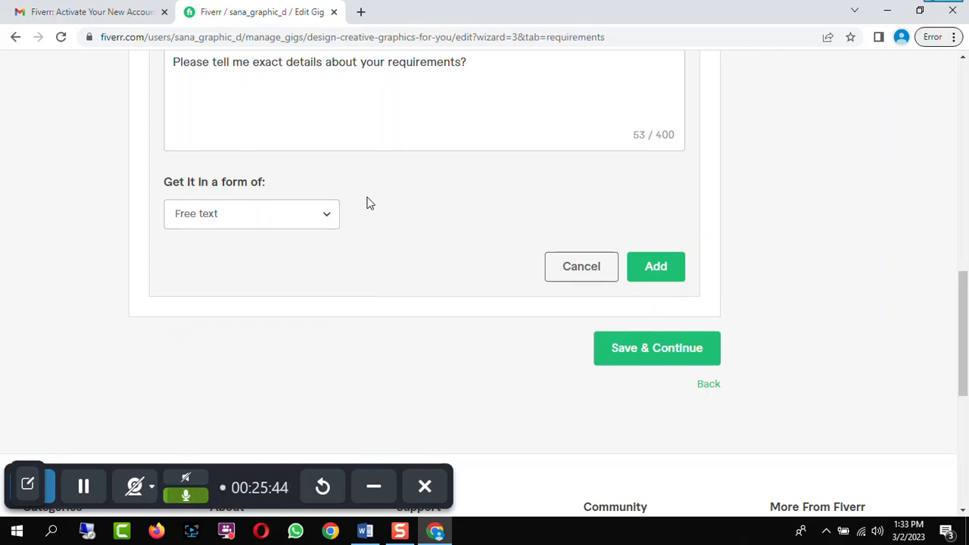
{"action": "left_click", "coordinate": [657, 271]}
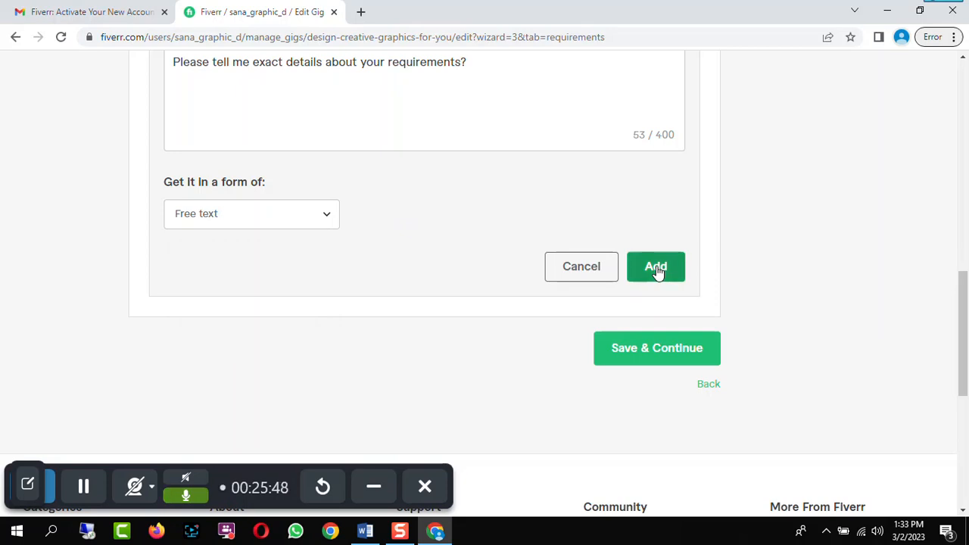
Save the requirements and continue to the Gallery step
{"action": "scroll", "coordinate": [766, 261], "scroll_direction": "up", "scroll_amount": 3}
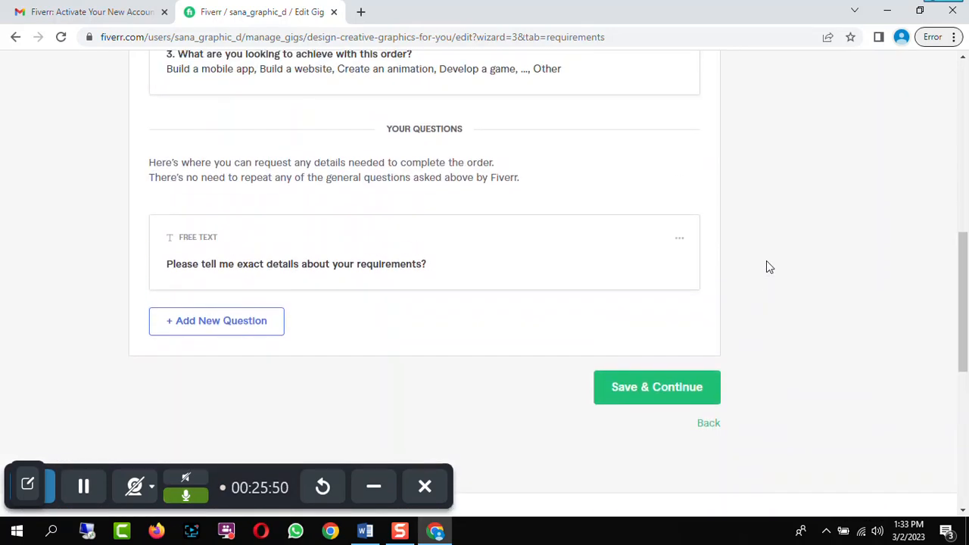
{"action": "scroll", "coordinate": [766, 260], "scroll_direction": "down", "scroll_amount": 2}
{"action": "scroll", "coordinate": [766, 260], "scroll_direction": "up", "scroll_amount": 2}
{"action": "left_click", "coordinate": [700, 386]}
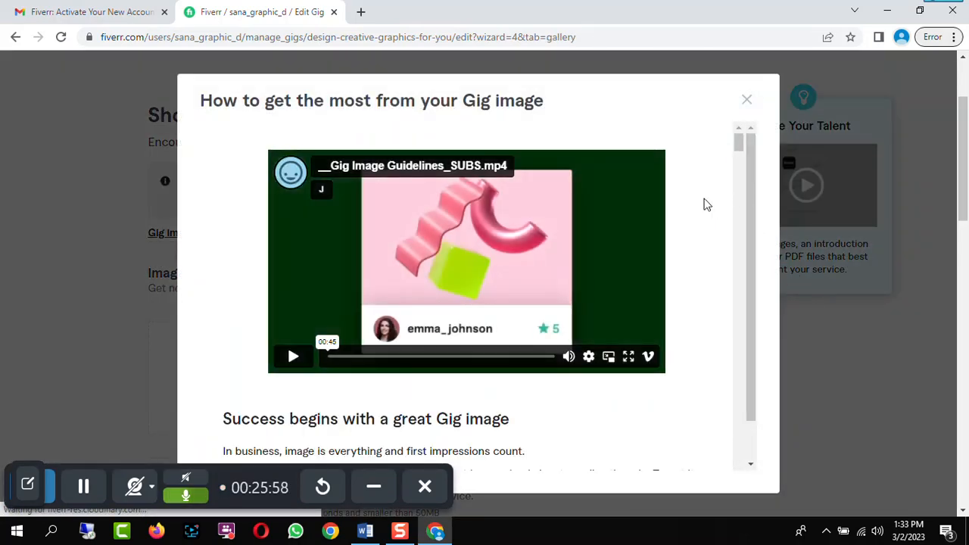
Dismiss the gig image guidelines and upload I can design flyer.png from the USB drive as the first gig image
{"action": "left_click_drag", "start_coordinate": [738, 143], "coordinate": [742, 222]}
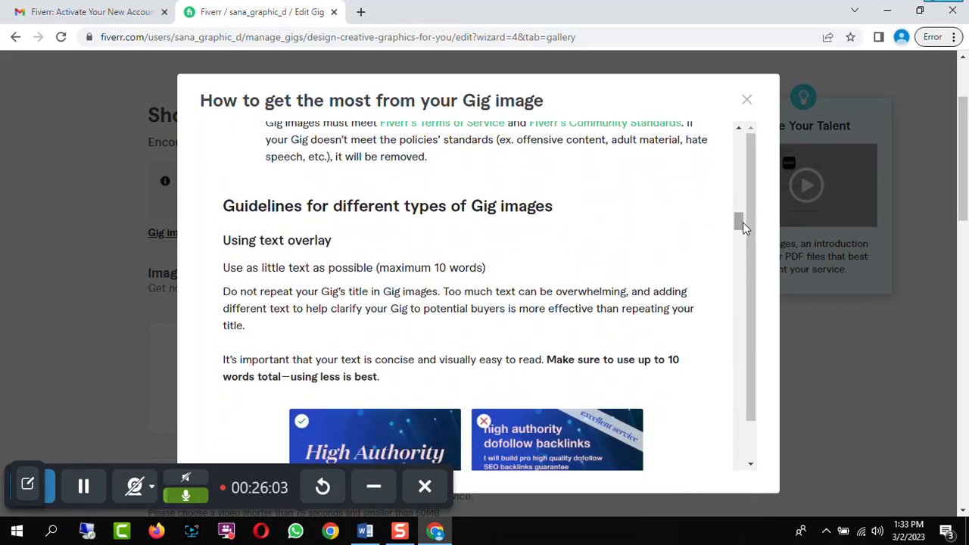
{"action": "left_click", "coordinate": [746, 100]}
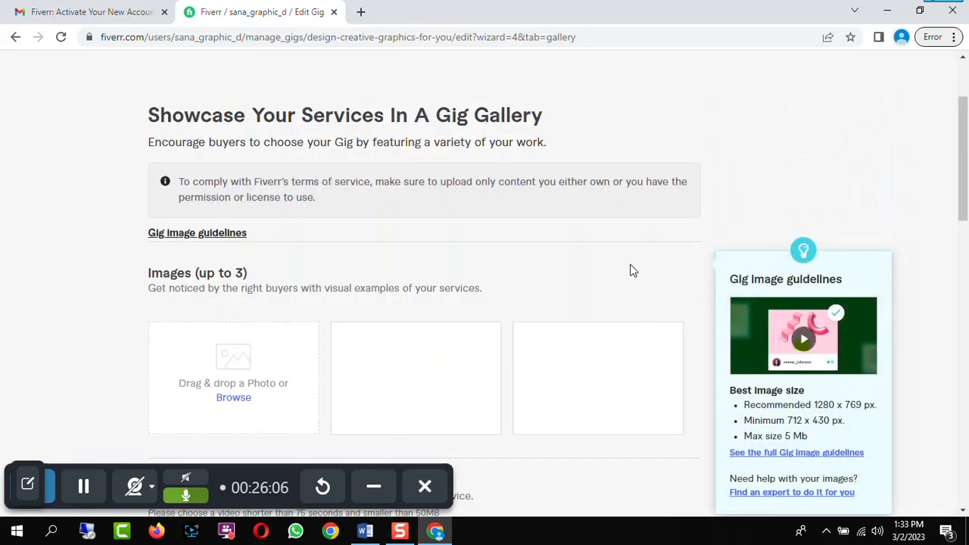
{"action": "scroll", "coordinate": [632, 270], "scroll_direction": "down", "scroll_amount": 2}
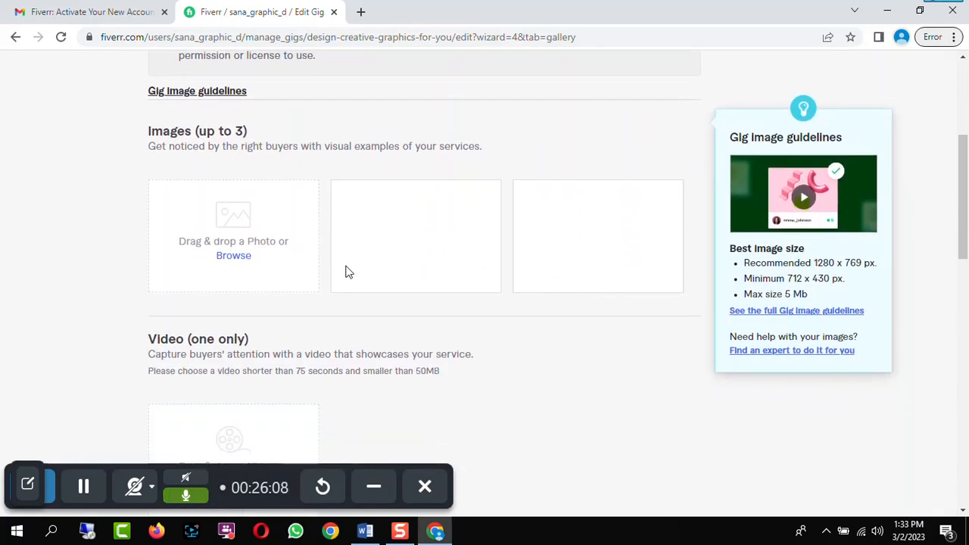
{"action": "left_click", "coordinate": [235, 257]}
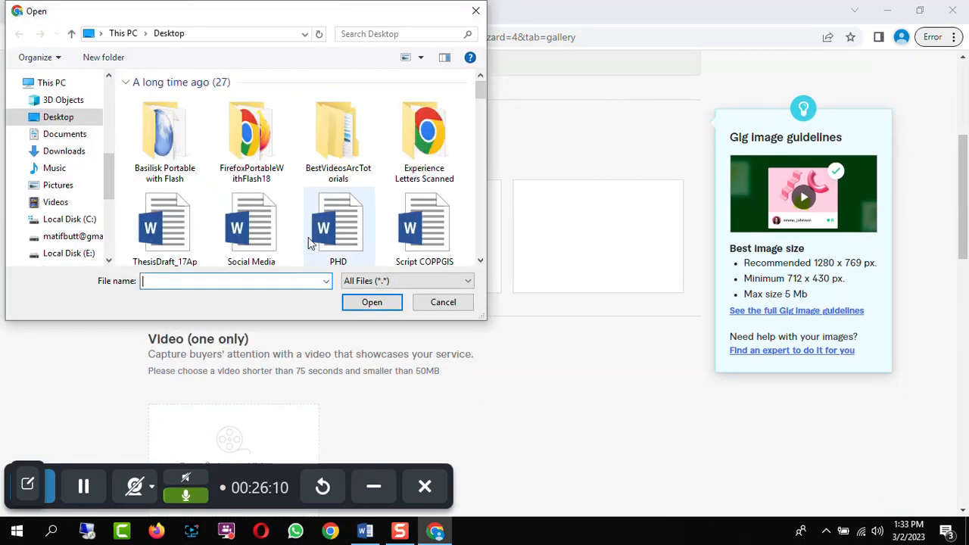
{"action": "left_click_drag", "start_coordinate": [110, 170], "coordinate": [110, 203]}
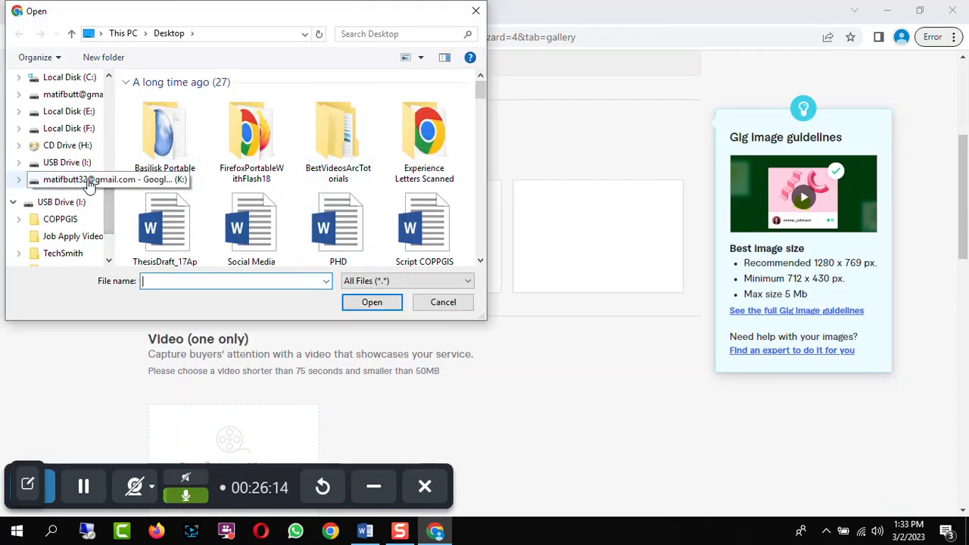
{"action": "left_click", "coordinate": [65, 205]}
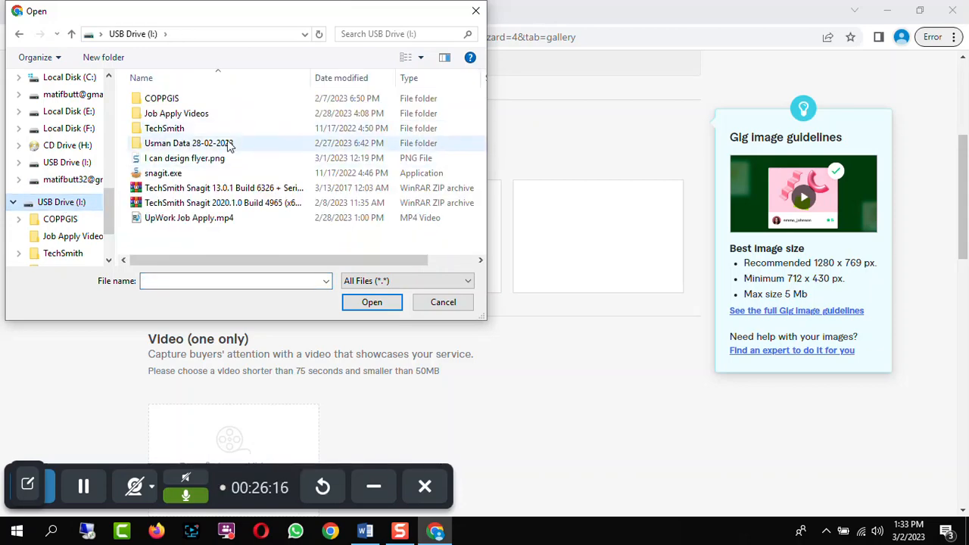
{"action": "left_click", "coordinate": [184, 158]}
{"action": "left_click", "coordinate": [386, 304]}
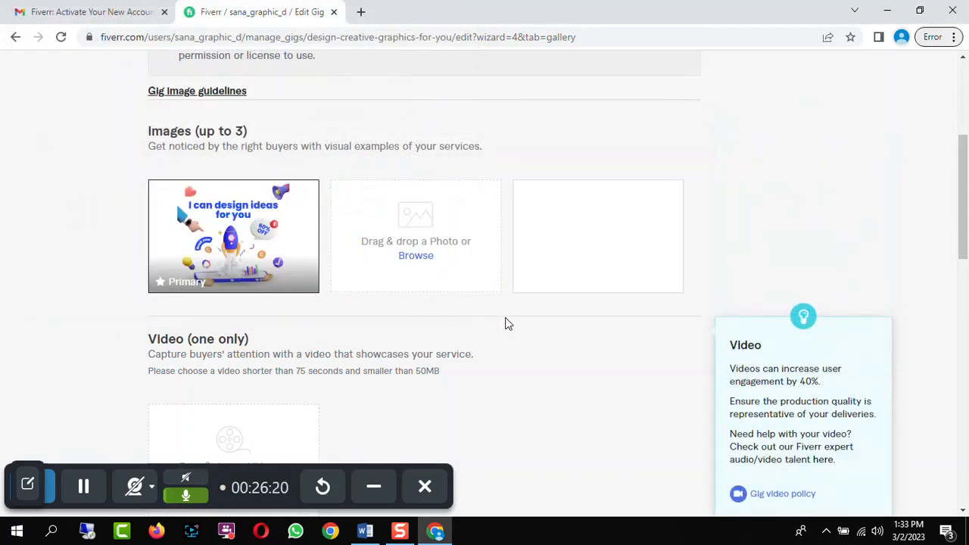
Tick the declaration that the materials are your own and save the gallery to continue to Publish
{"action": "scroll", "coordinate": [506, 321], "scroll_direction": "down", "scroll_amount": 1}
{"action": "scroll", "coordinate": [533, 306], "scroll_direction": "down", "scroll_amount": 3}
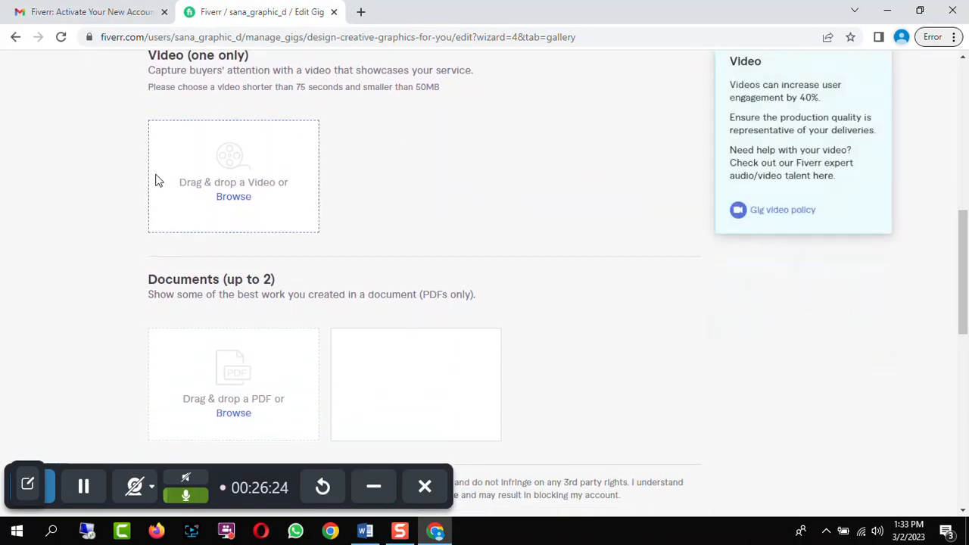
{"action": "scroll", "coordinate": [428, 174], "scroll_direction": "down", "scroll_amount": 2}
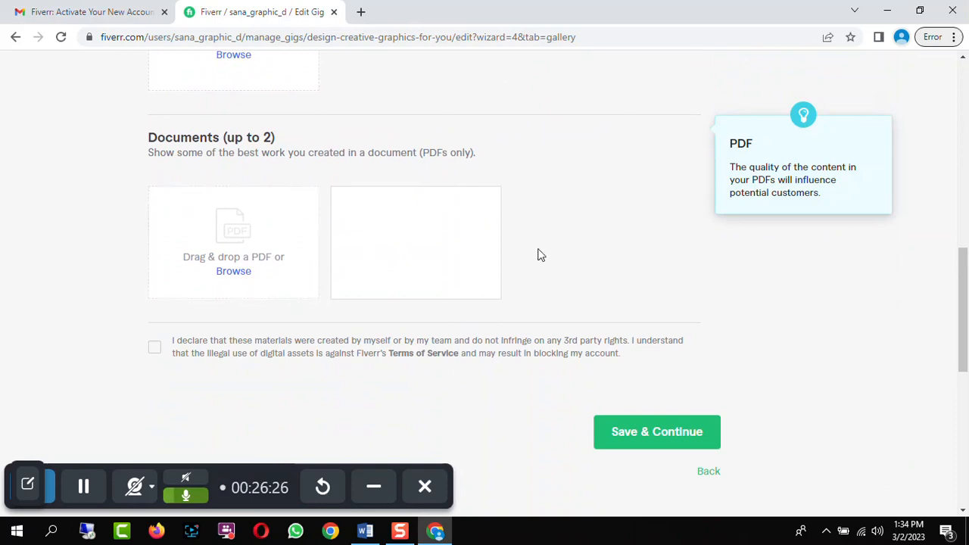
{"action": "left_click", "coordinate": [691, 432]}
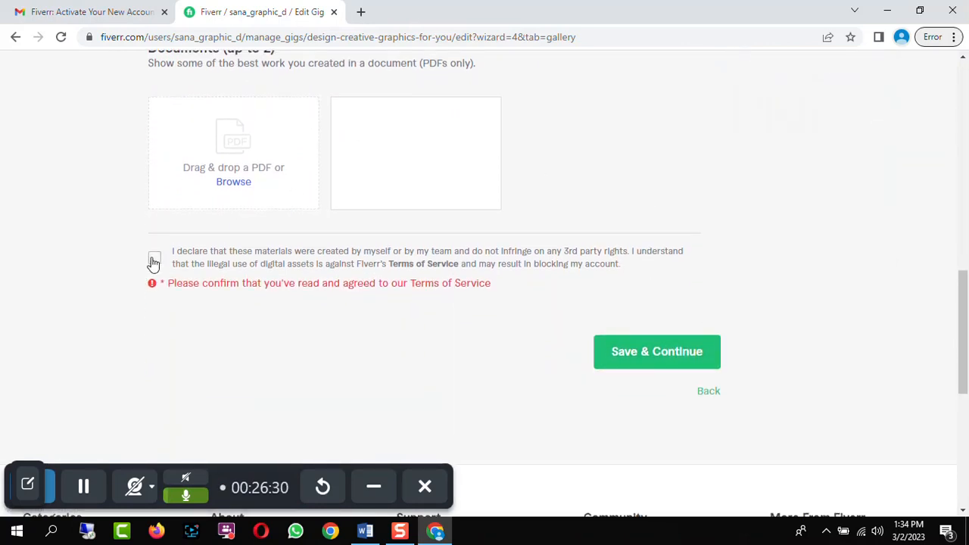
{"action": "left_click", "coordinate": [154, 259]}
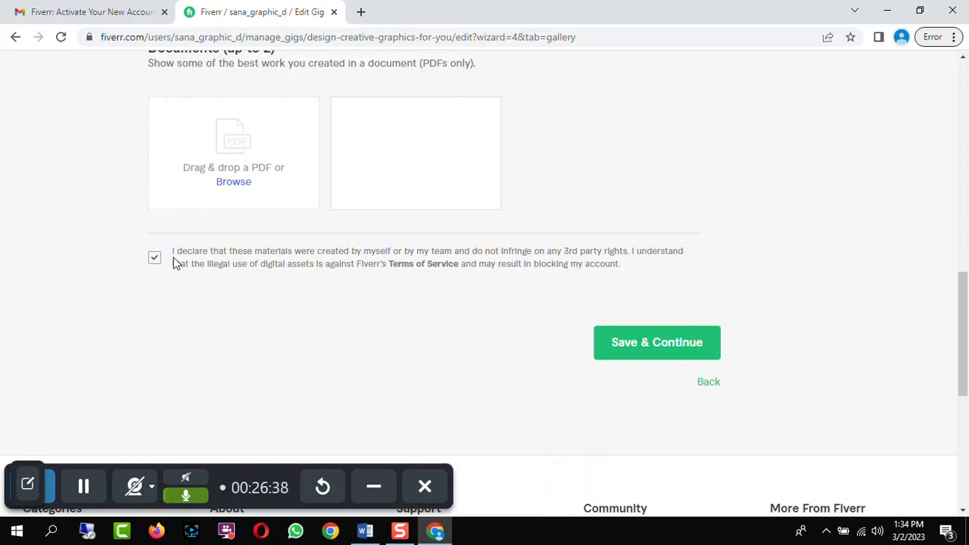
{"action": "left_click", "coordinate": [680, 348]}
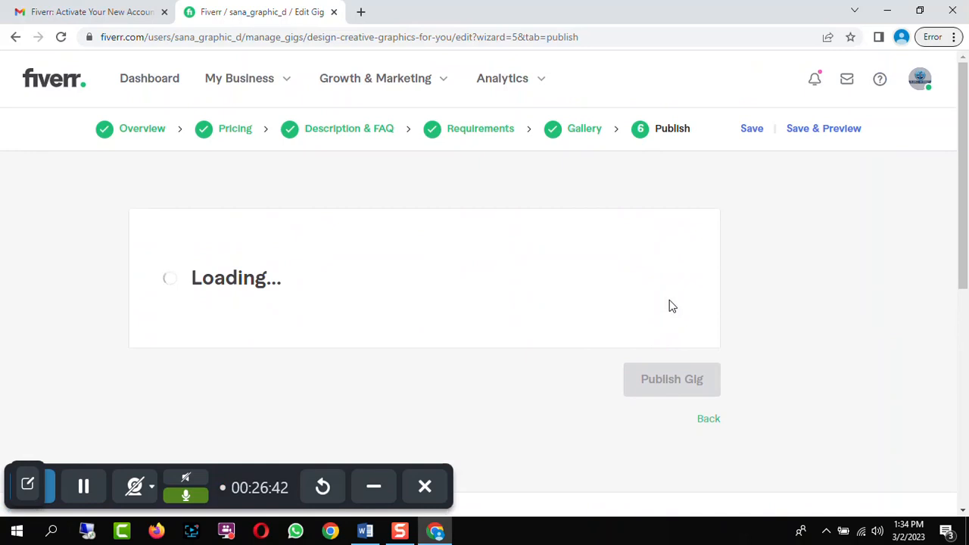
Answer No to the U.S. person Form W-9 question, save it, and close the confirmation
{"action": "scroll", "coordinate": [671, 309], "scroll_direction": "down", "scroll_amount": 3}
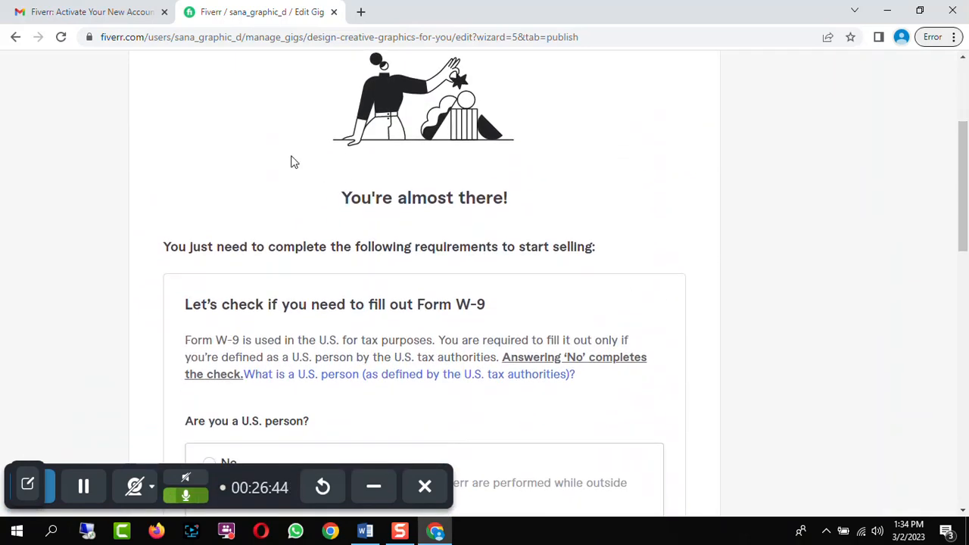
{"action": "scroll", "coordinate": [634, 225], "scroll_direction": "down", "scroll_amount": 4}
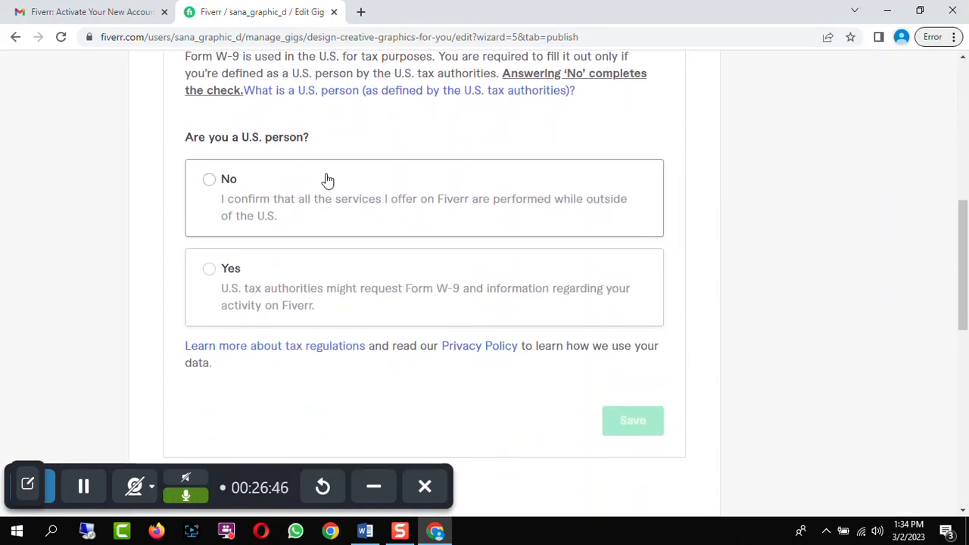
{"action": "left_click", "coordinate": [210, 182]}
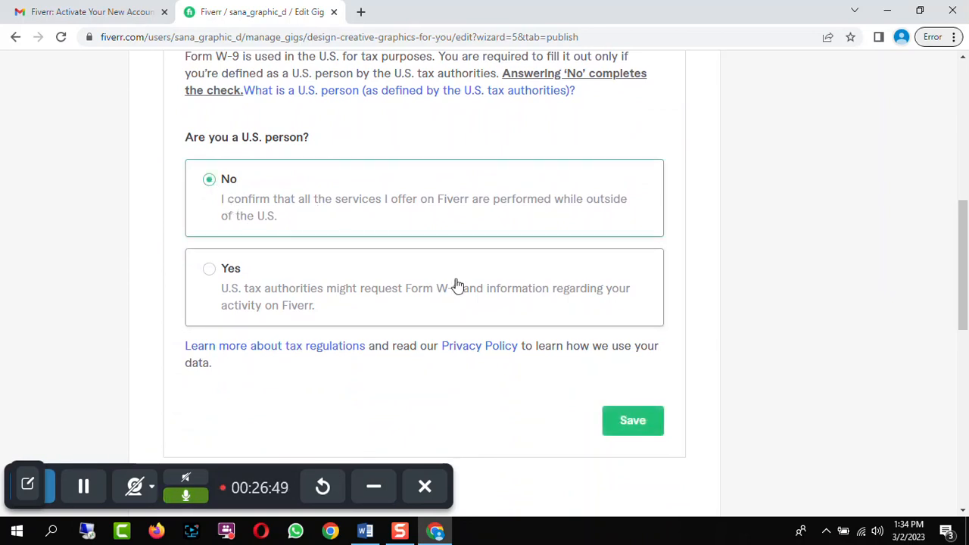
{"action": "left_click", "coordinate": [647, 419]}
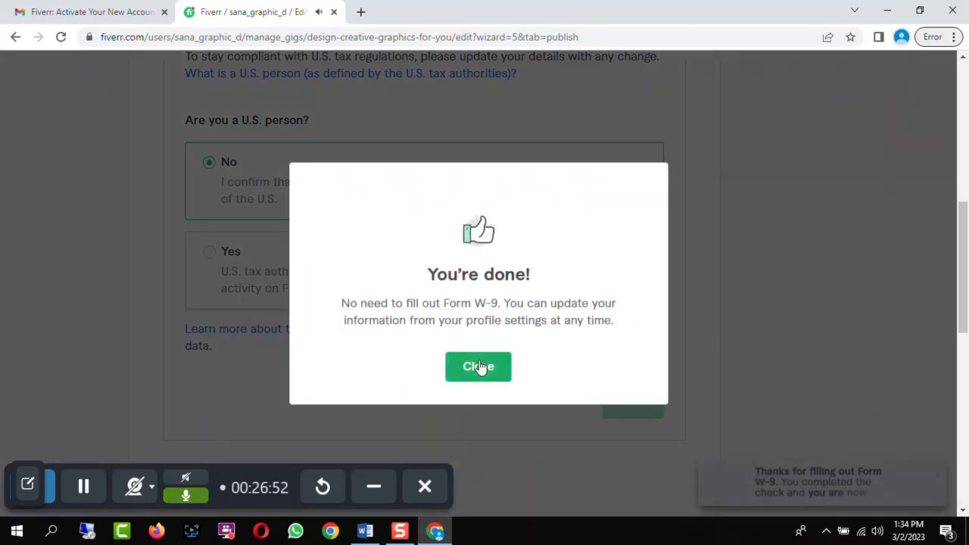
{"action": "left_click", "coordinate": [478, 366]}
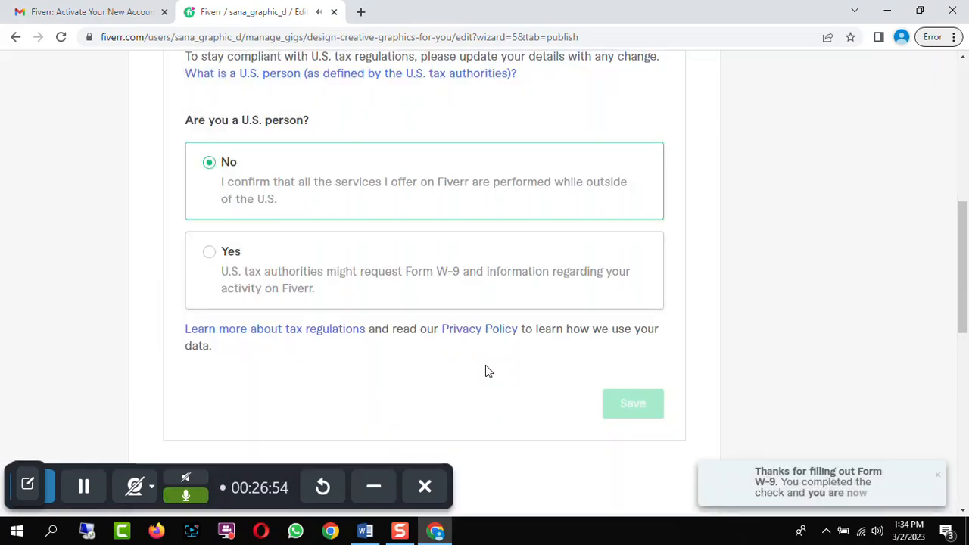
Publish the gig
{"action": "scroll", "coordinate": [776, 315], "scroll_direction": "up", "scroll_amount": 2}
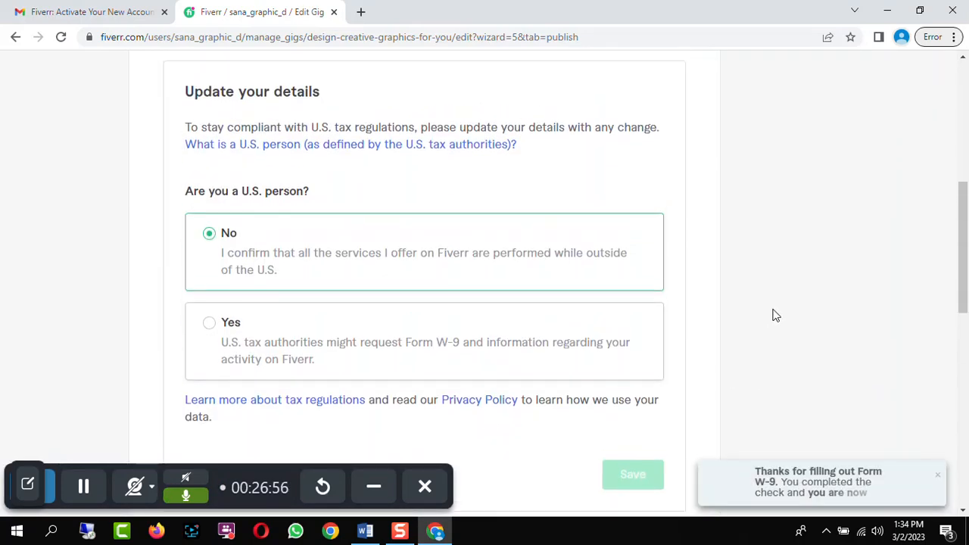
{"action": "scroll", "coordinate": [775, 315], "scroll_direction": "up", "scroll_amount": 3}
{"action": "scroll", "coordinate": [773, 315], "scroll_direction": "up", "scroll_amount": 2}
{"action": "scroll", "coordinate": [768, 318], "scroll_direction": "down", "scroll_amount": 9}
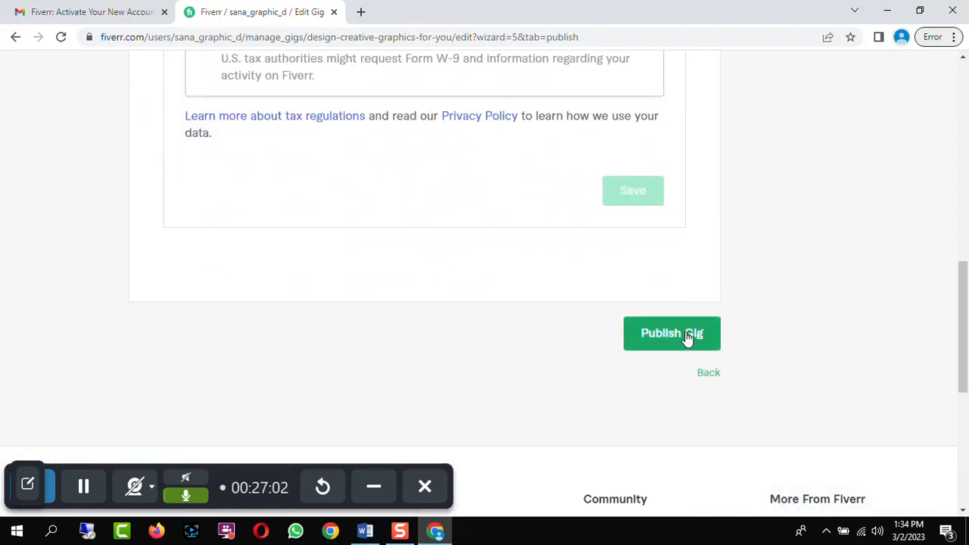
{"action": "left_click", "coordinate": [688, 338]}
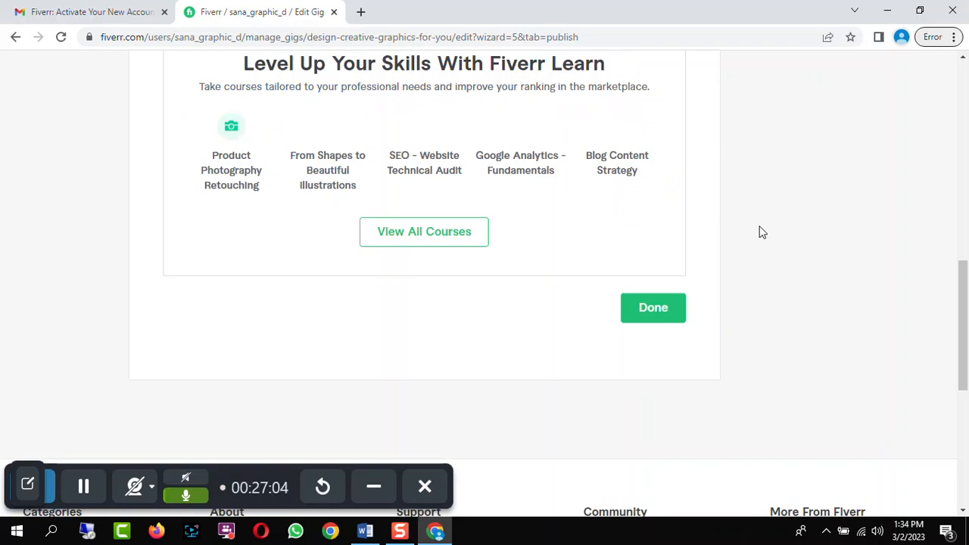
Review the gig publishing confirmation page
{"action": "scroll", "coordinate": [760, 257], "scroll_direction": "up", "scroll_amount": 2}
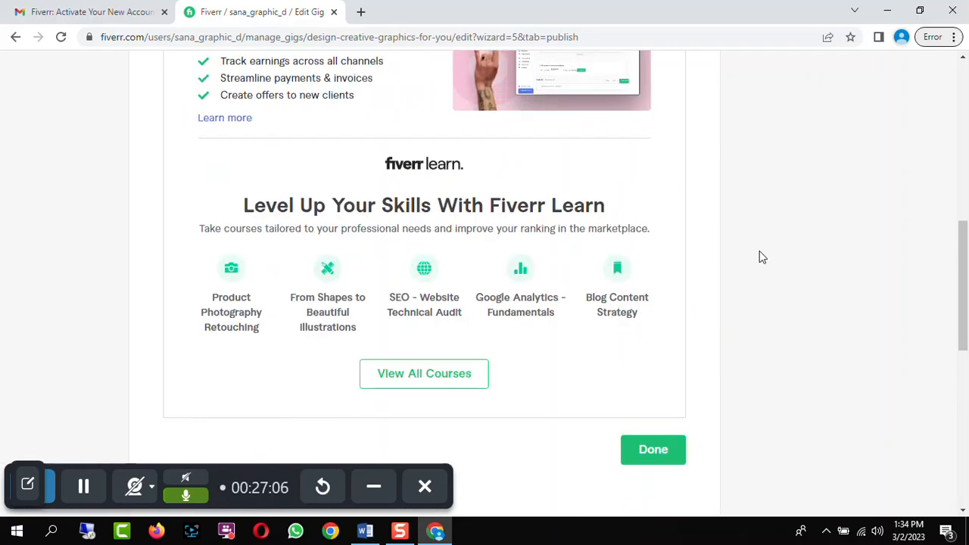
{"action": "scroll", "coordinate": [760, 258], "scroll_direction": "up", "scroll_amount": 4}
{"action": "scroll", "coordinate": [760, 257], "scroll_direction": "up", "scroll_amount": 2}
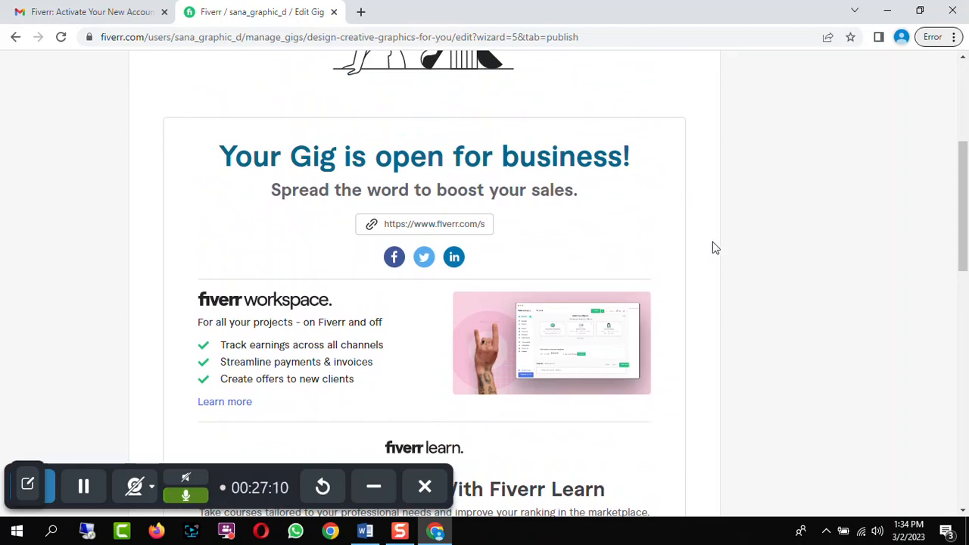
Finish the gig publishing confirmation page and return to the gigs list
{"action": "scroll", "coordinate": [712, 241], "scroll_direction": "down", "scroll_amount": 2}
{"action": "scroll", "coordinate": [701, 241], "scroll_direction": "up", "scroll_amount": 1}
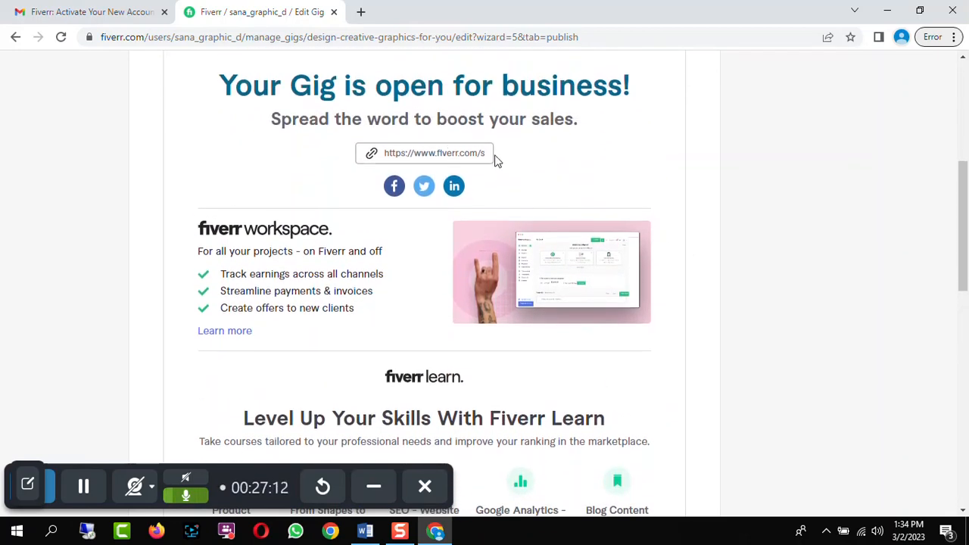
{"action": "scroll", "coordinate": [704, 208], "scroll_direction": "down", "scroll_amount": 4}
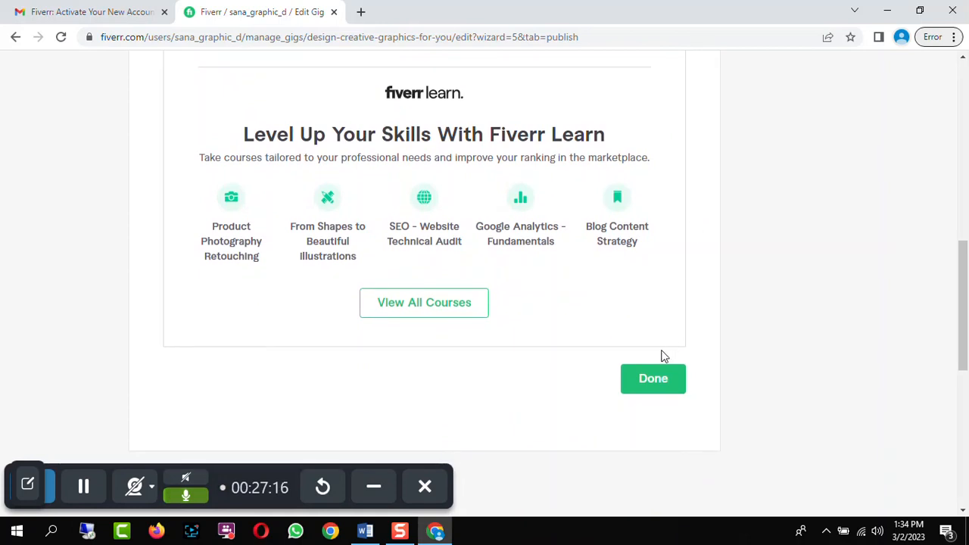
{"action": "left_click", "coordinate": [661, 382]}
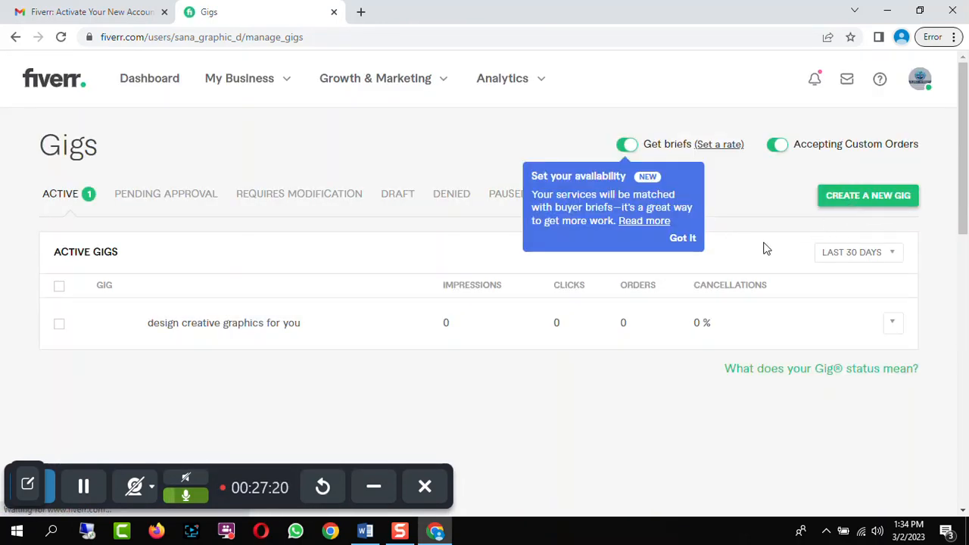
Expand the active gig's row to examine its status, info and reviews details
{"action": "left_click_drag", "start_coordinate": [963, 149], "coordinate": [963, 158]}
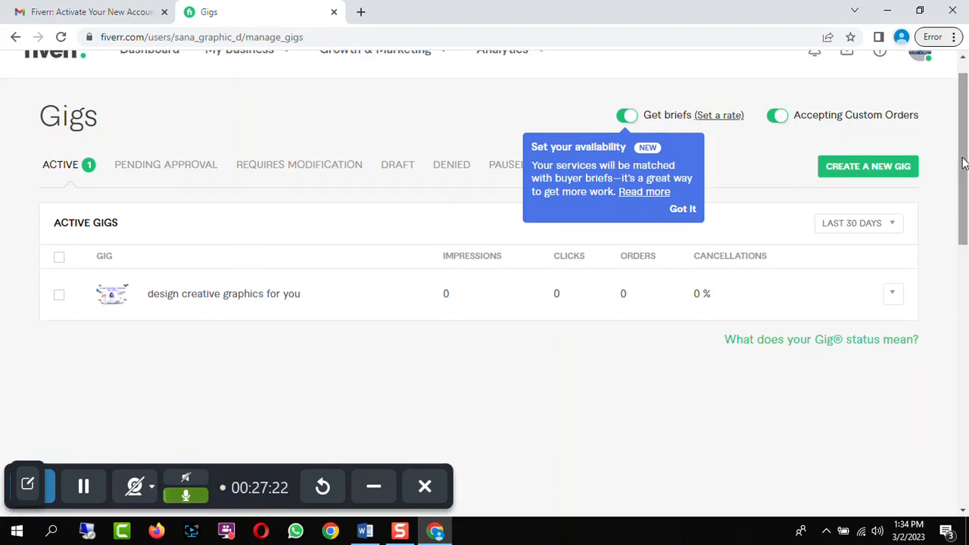
{"action": "left_click", "coordinate": [186, 301]}
{"action": "scroll", "coordinate": [327, 314], "scroll_direction": "down", "scroll_amount": 1}
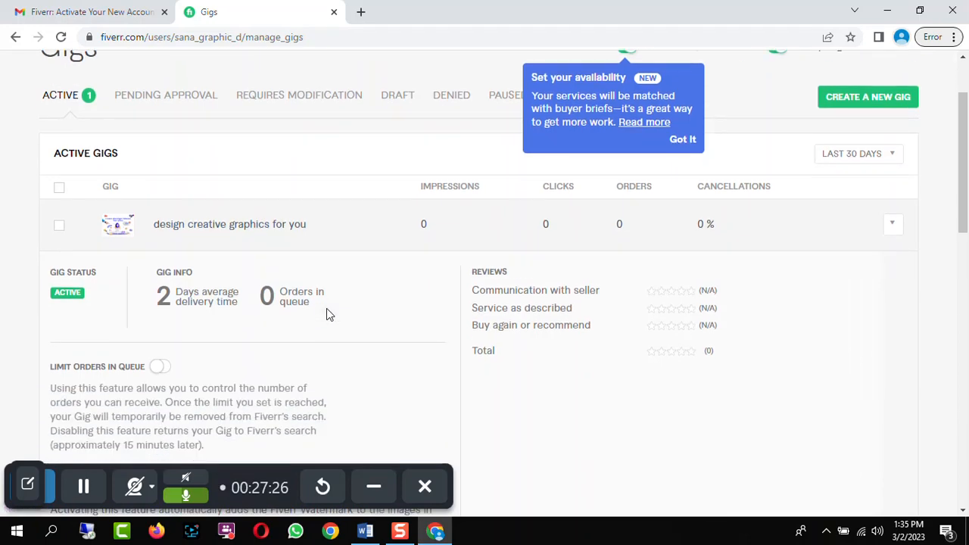
{"action": "scroll", "coordinate": [339, 308], "scroll_direction": "up", "scroll_amount": 1}
{"action": "scroll", "coordinate": [336, 295], "scroll_direction": "up", "scroll_amount": 1}
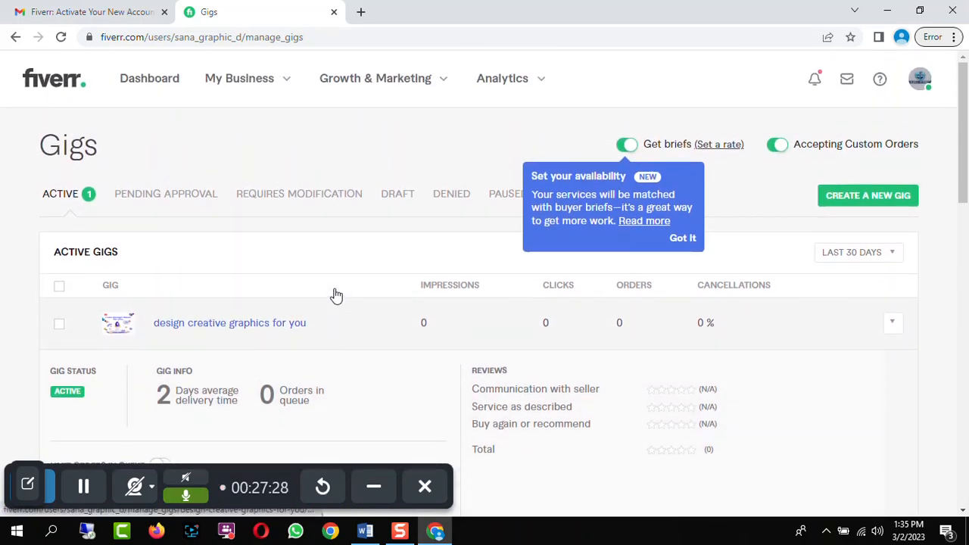
Reopen the Gigs page from the My Business menu
{"action": "left_click", "coordinate": [87, 487]}
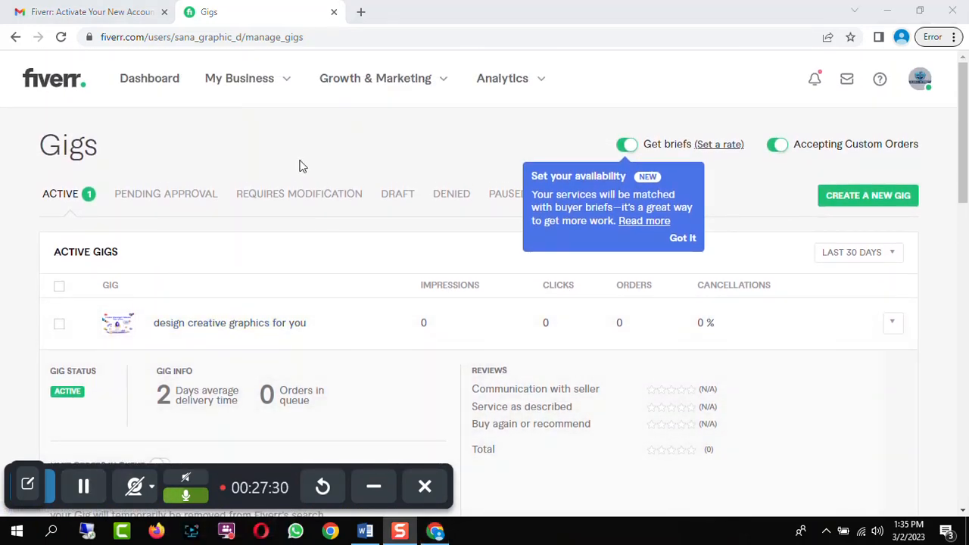
{"action": "left_click", "coordinate": [244, 85]}
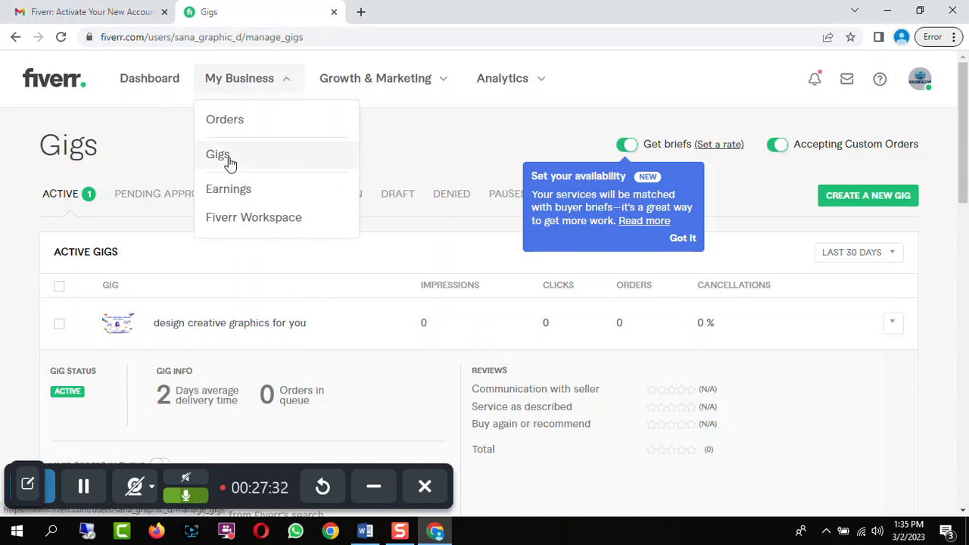
{"action": "left_click", "coordinate": [227, 160]}
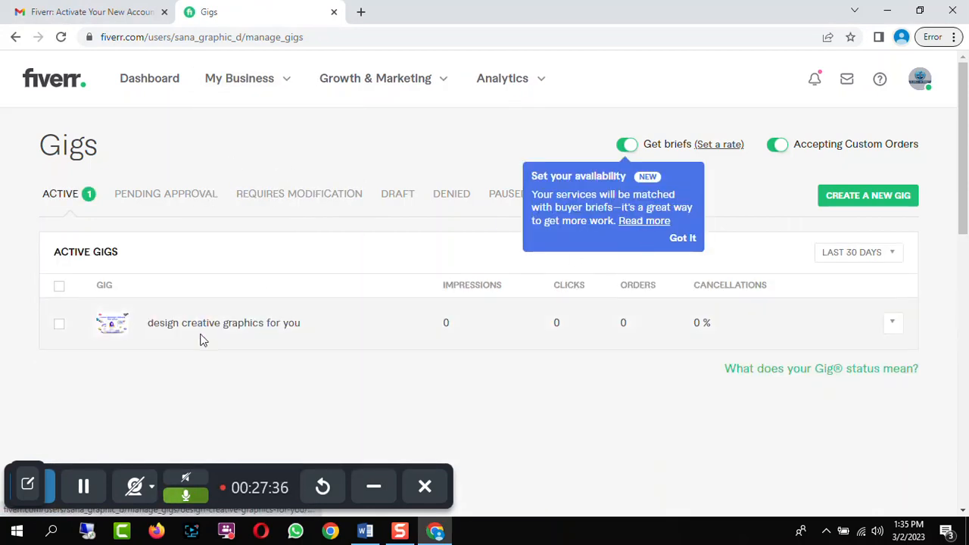
Open the seller Dashboard and scroll through its sections
{"action": "left_click", "coordinate": [84, 490]}
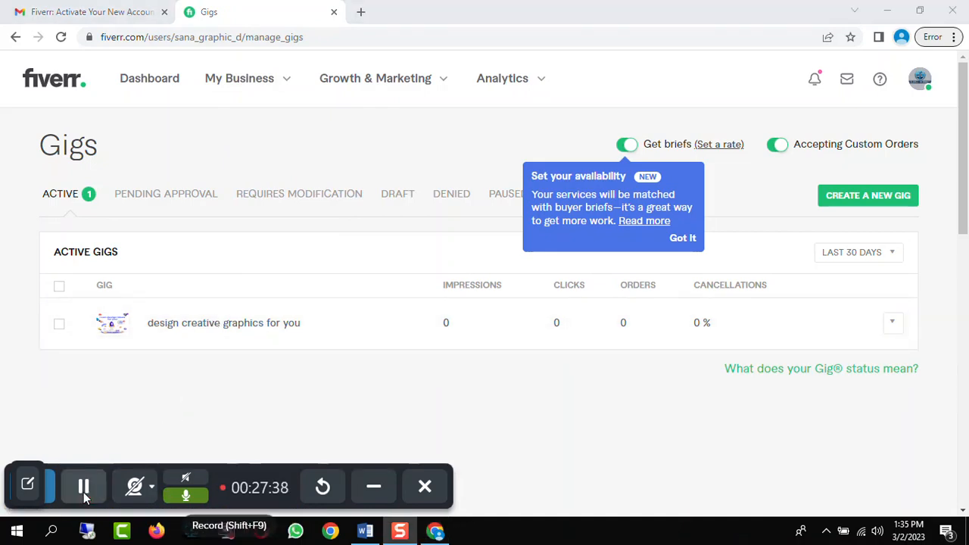
{"action": "left_click", "coordinate": [165, 84]}
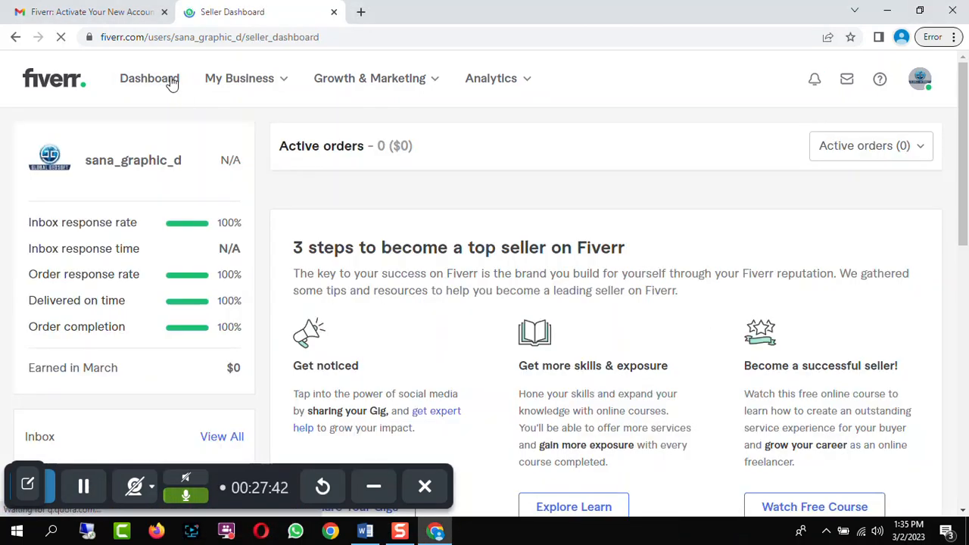
{"action": "scroll", "coordinate": [817, 173], "scroll_direction": "down", "scroll_amount": 2}
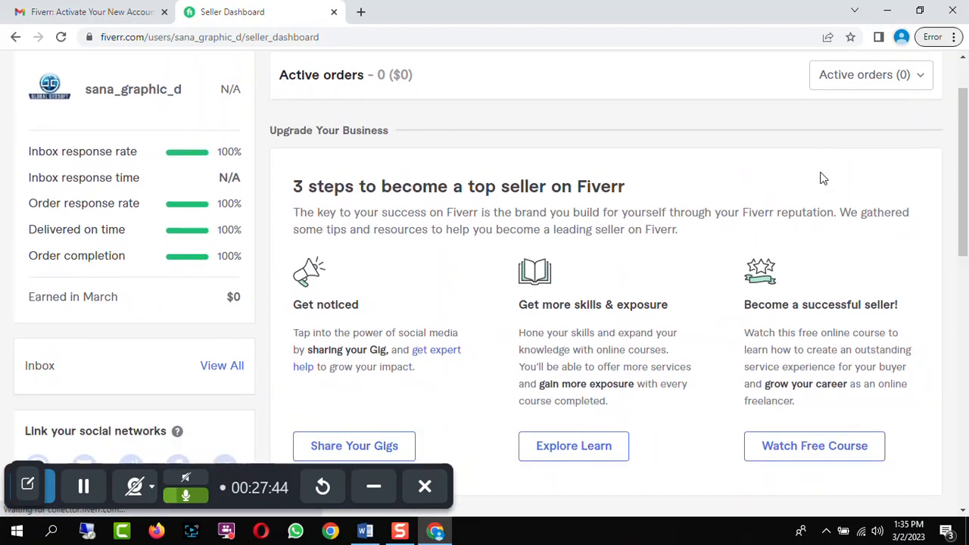
{"action": "scroll", "coordinate": [817, 205], "scroll_direction": "up", "scroll_amount": 2}
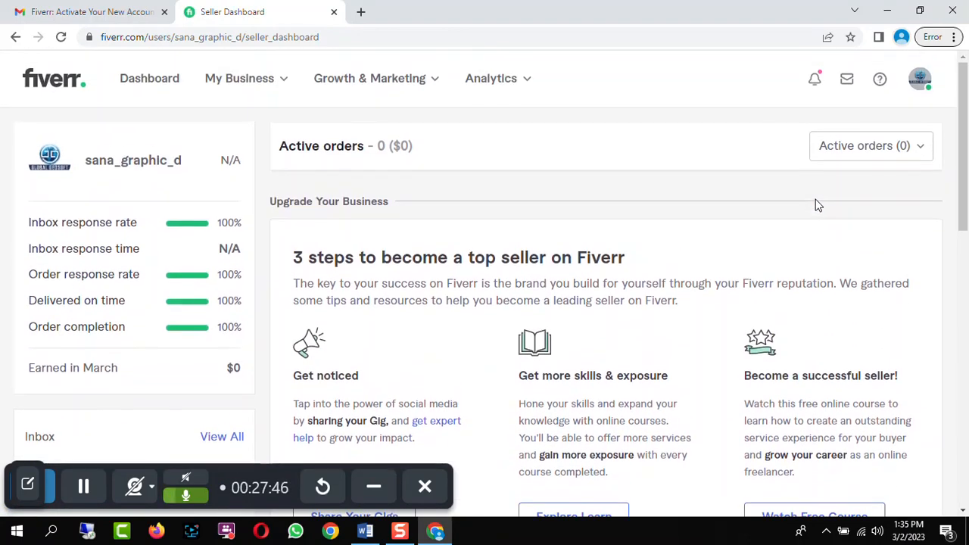
Open your seller profile and select the published gig's card to view its page
{"action": "left_click", "coordinate": [84, 486]}
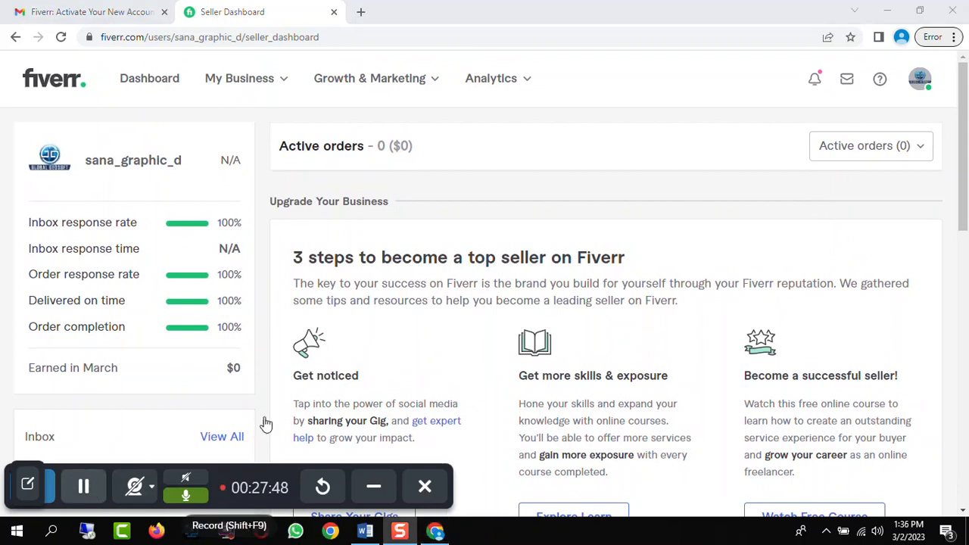
{"action": "left_click", "coordinate": [922, 80]}
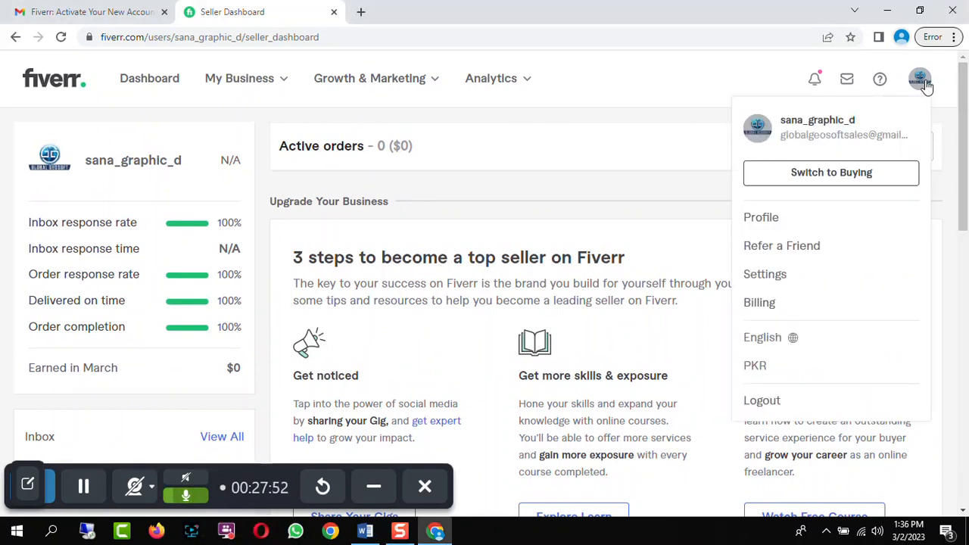
{"action": "left_click", "coordinate": [776, 227]}
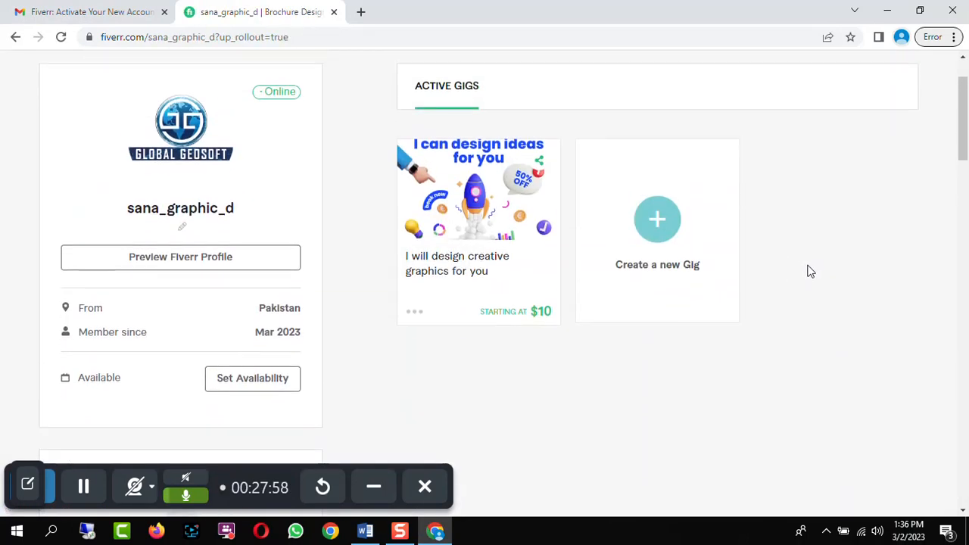
{"action": "scroll", "coordinate": [809, 271], "scroll_direction": "up", "scroll_amount": 1}
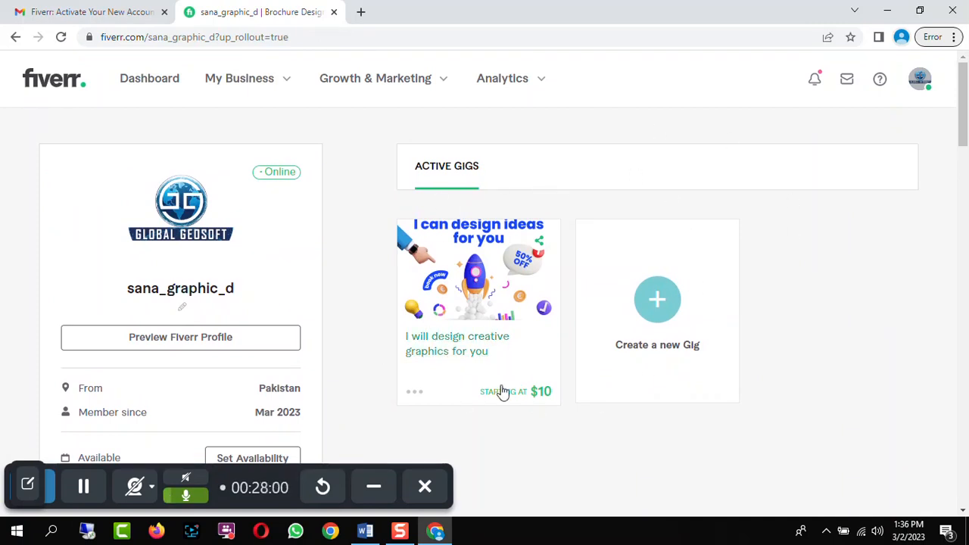
{"action": "left_click", "coordinate": [486, 343]}
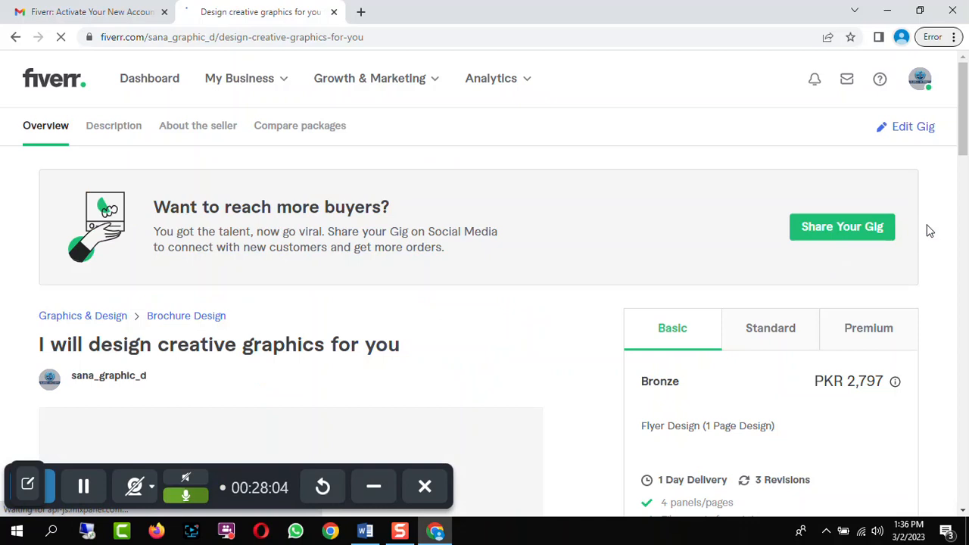
Open the published gig in Edit Gig and scroll through its overview settings down to the search tags
{"action": "left_click_drag", "start_coordinate": [960, 119], "coordinate": [965, 137]}
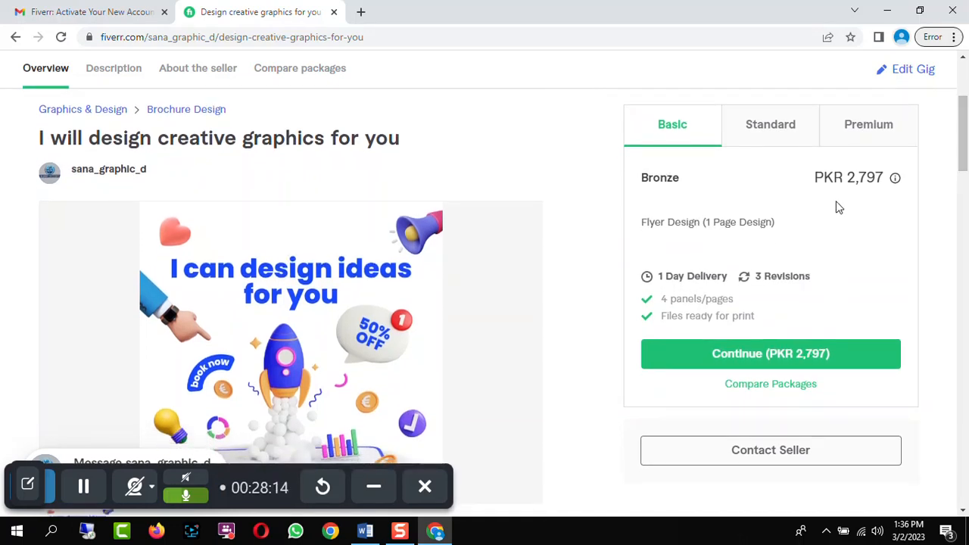
{"action": "left_click_drag", "start_coordinate": [964, 156], "coordinate": [963, 114]}
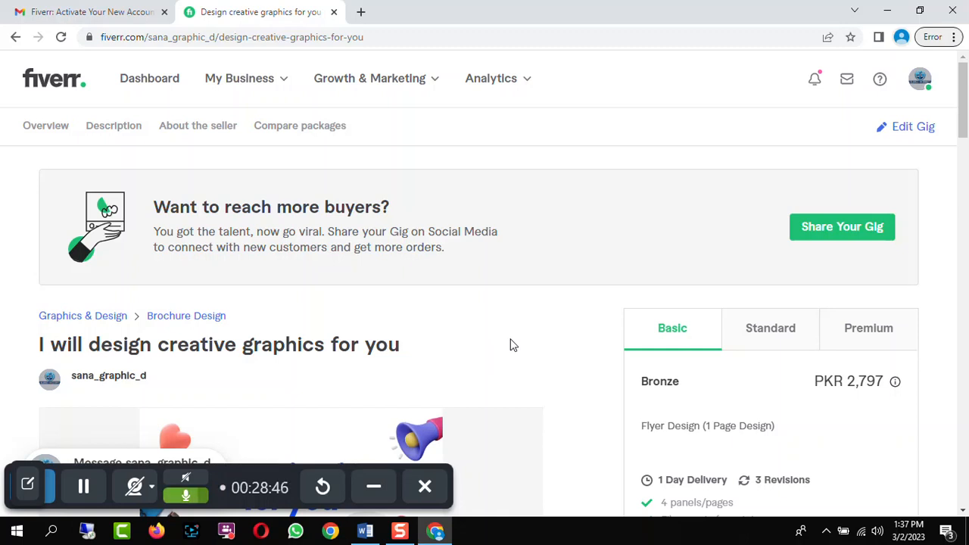
{"action": "left_click", "coordinate": [901, 130]}
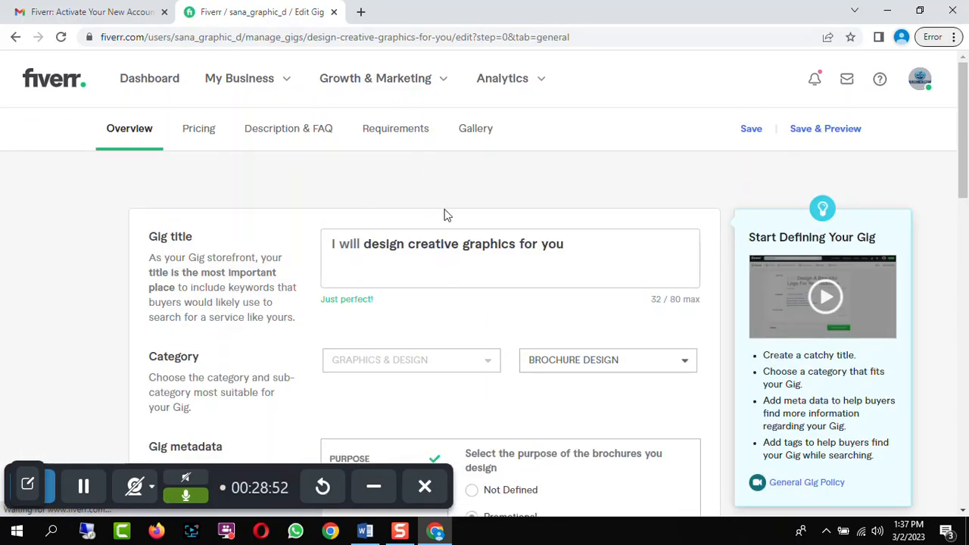
{"action": "scroll", "coordinate": [576, 193], "scroll_direction": "down", "scroll_amount": 8}
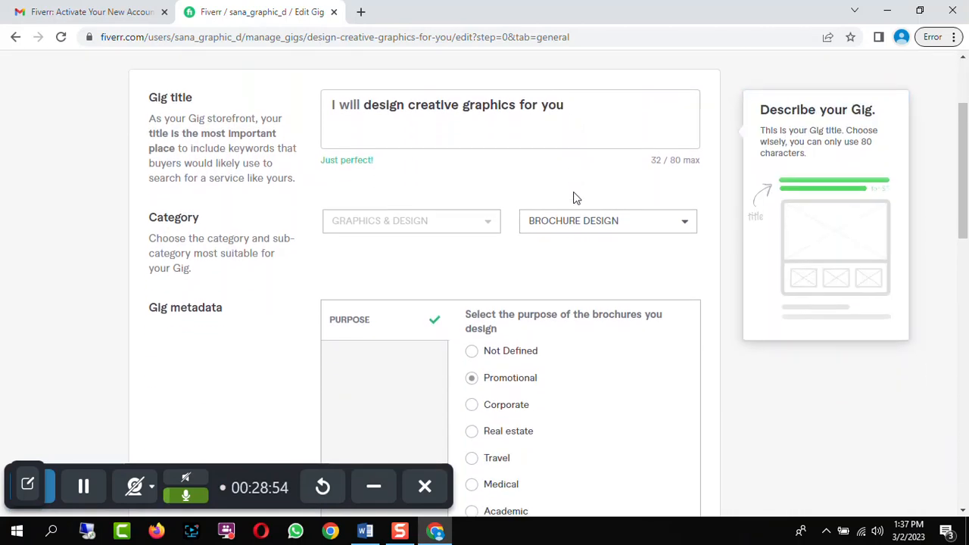
{"action": "scroll", "coordinate": [589, 196], "scroll_direction": "down", "scroll_amount": 1}
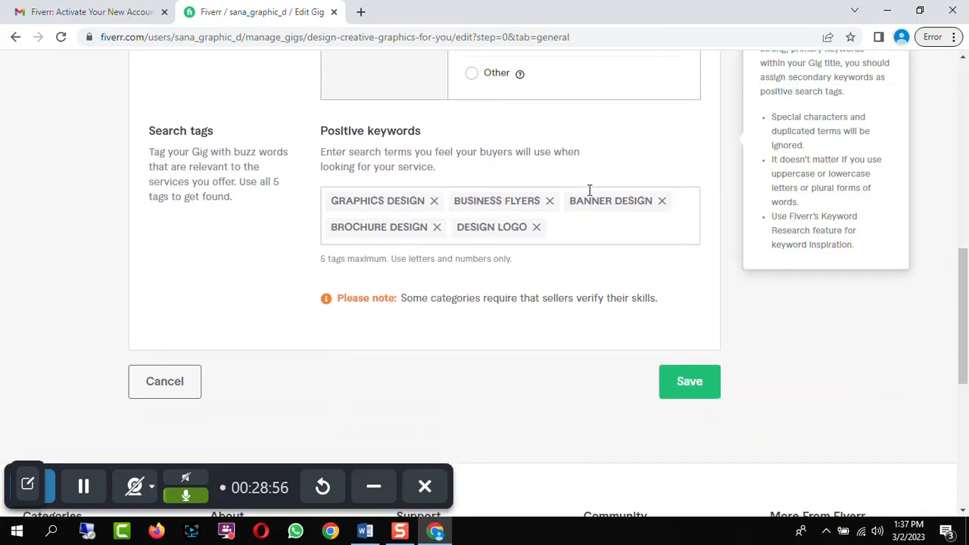